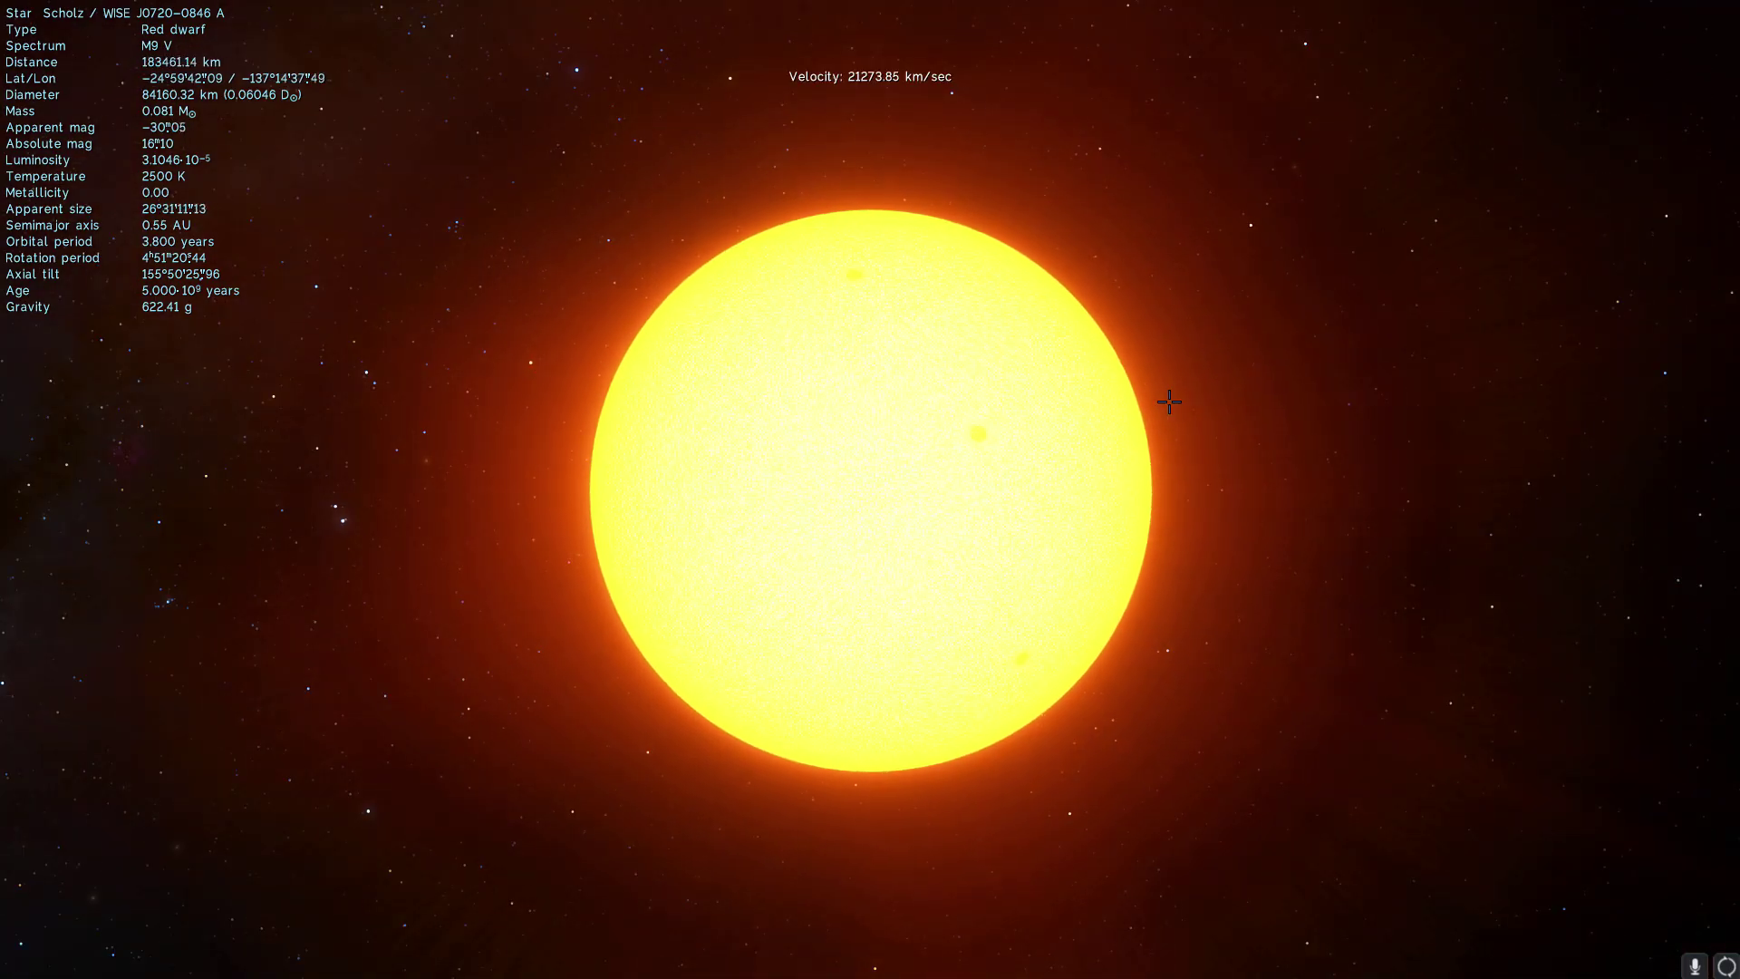
- Accelerate the simulation time to 10000x with the red dwarf Scholz seen close up
scroll(1150, 412, up, 1)
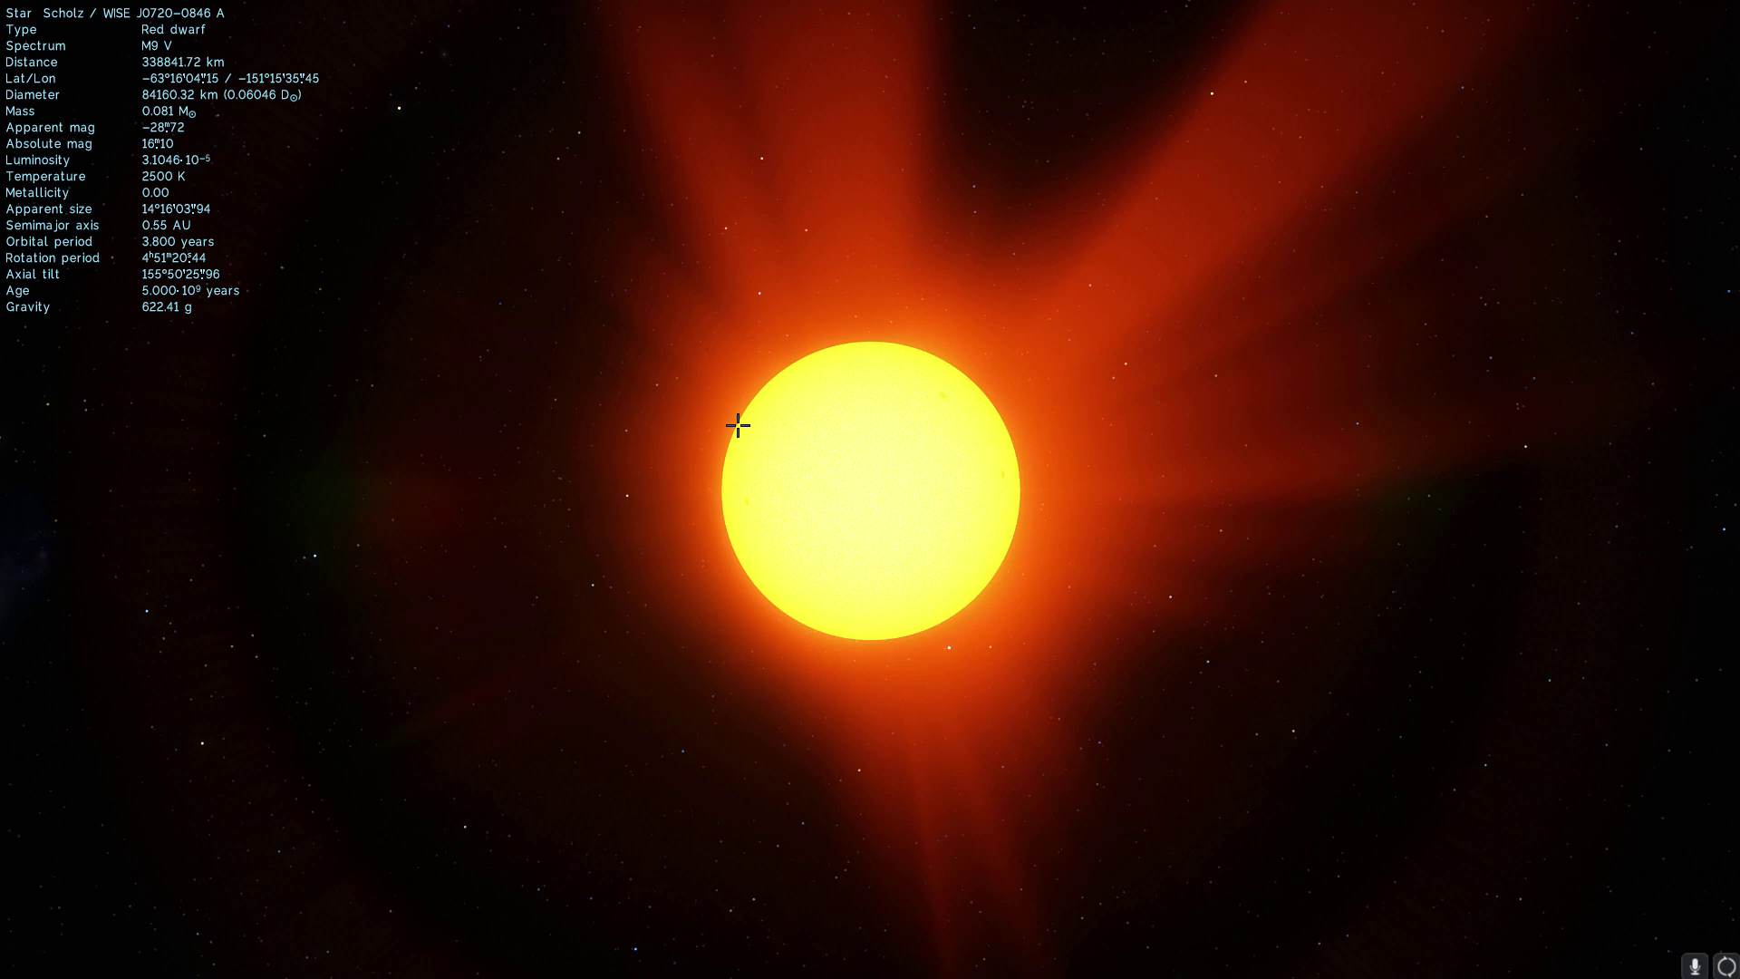
drag(797, 383, 1023, 397)
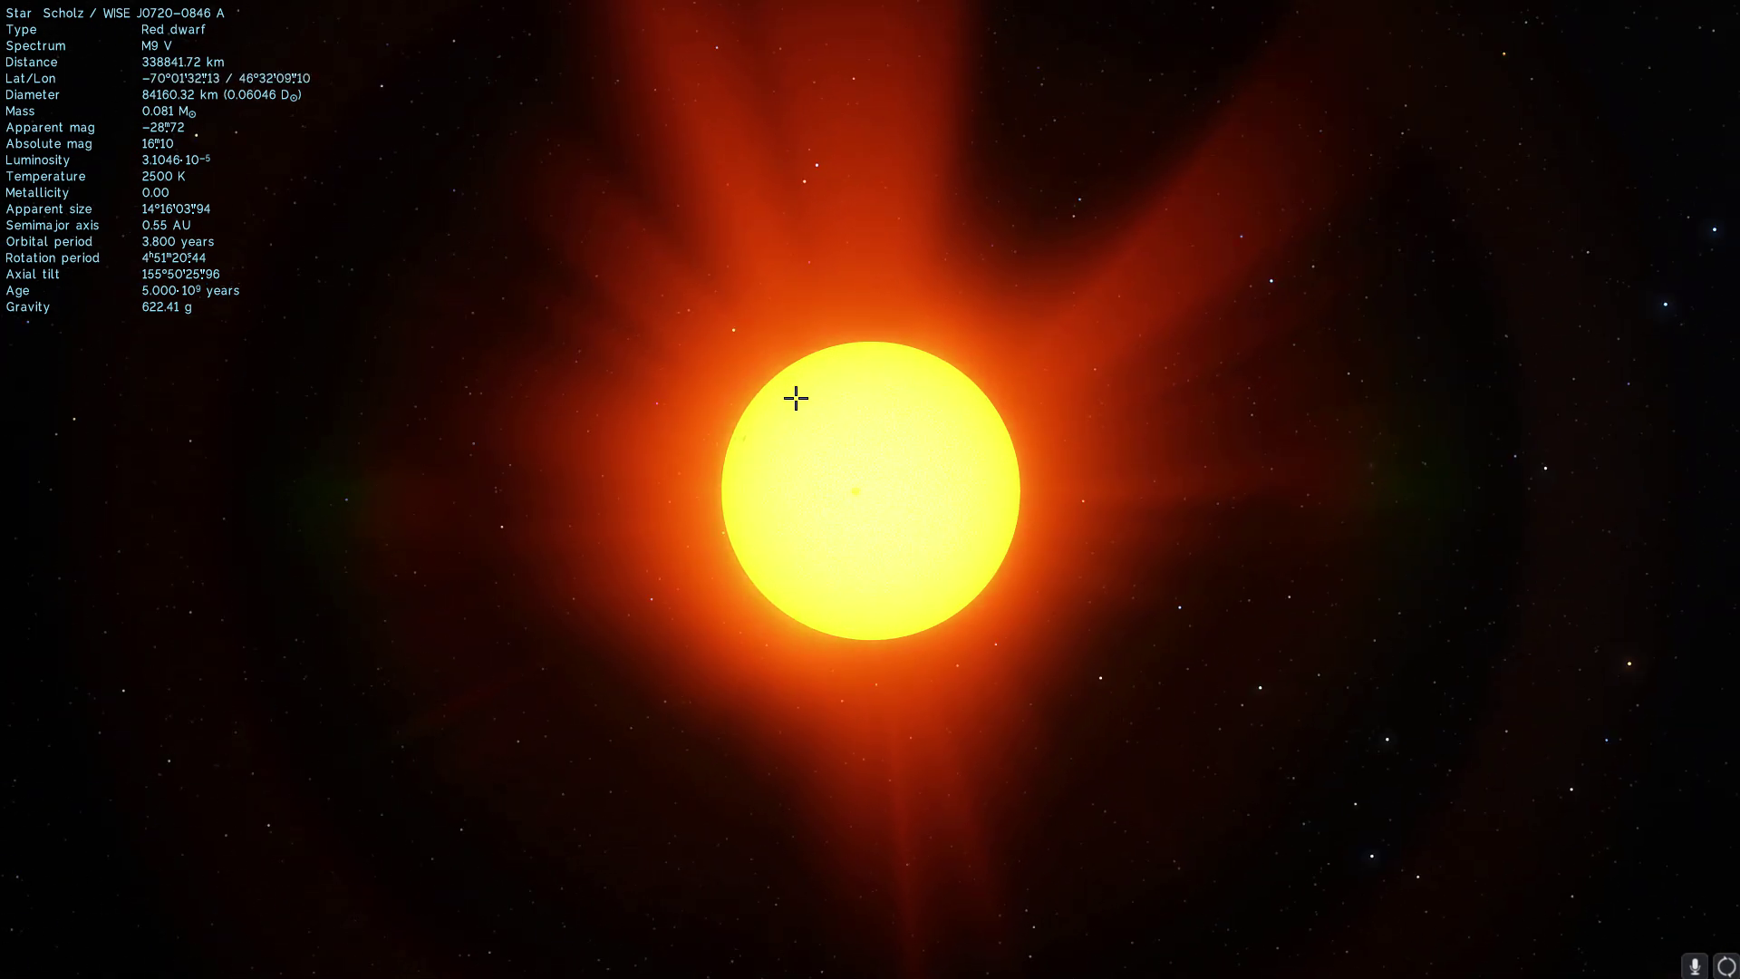
scroll(806, 424, up, 2)
scroll(807, 424, up, 5)
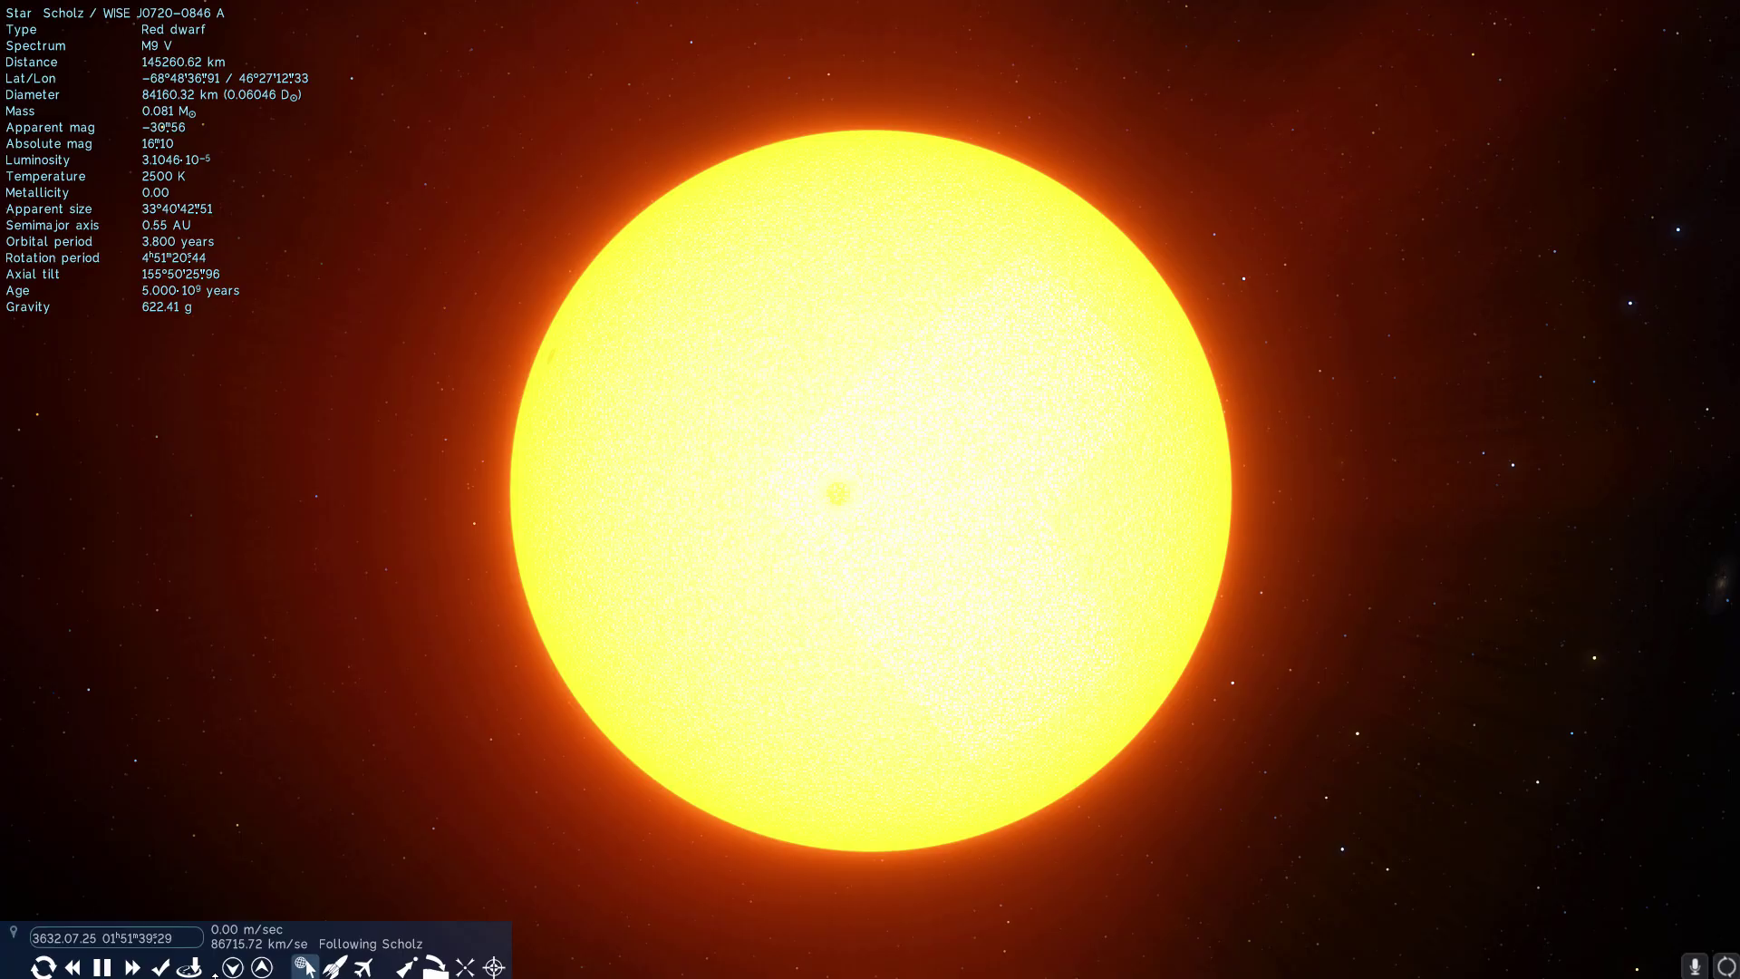
click(136, 968)
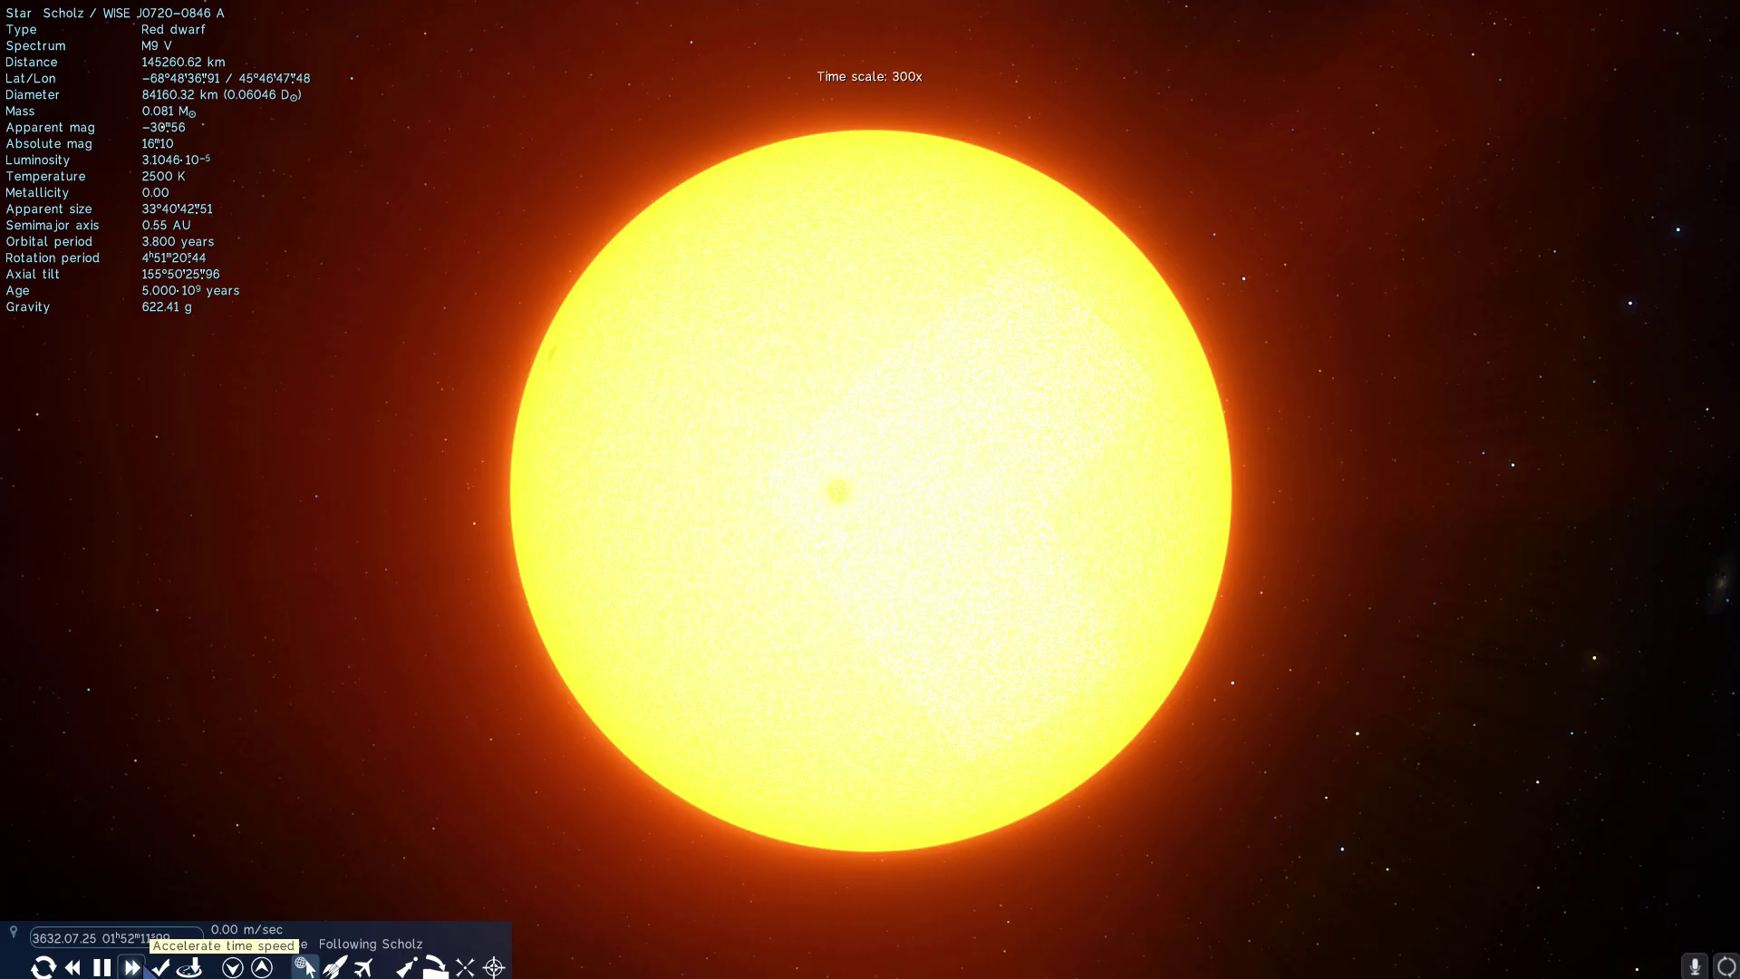
click(134, 969)
click(134, 969)
click(134, 968)
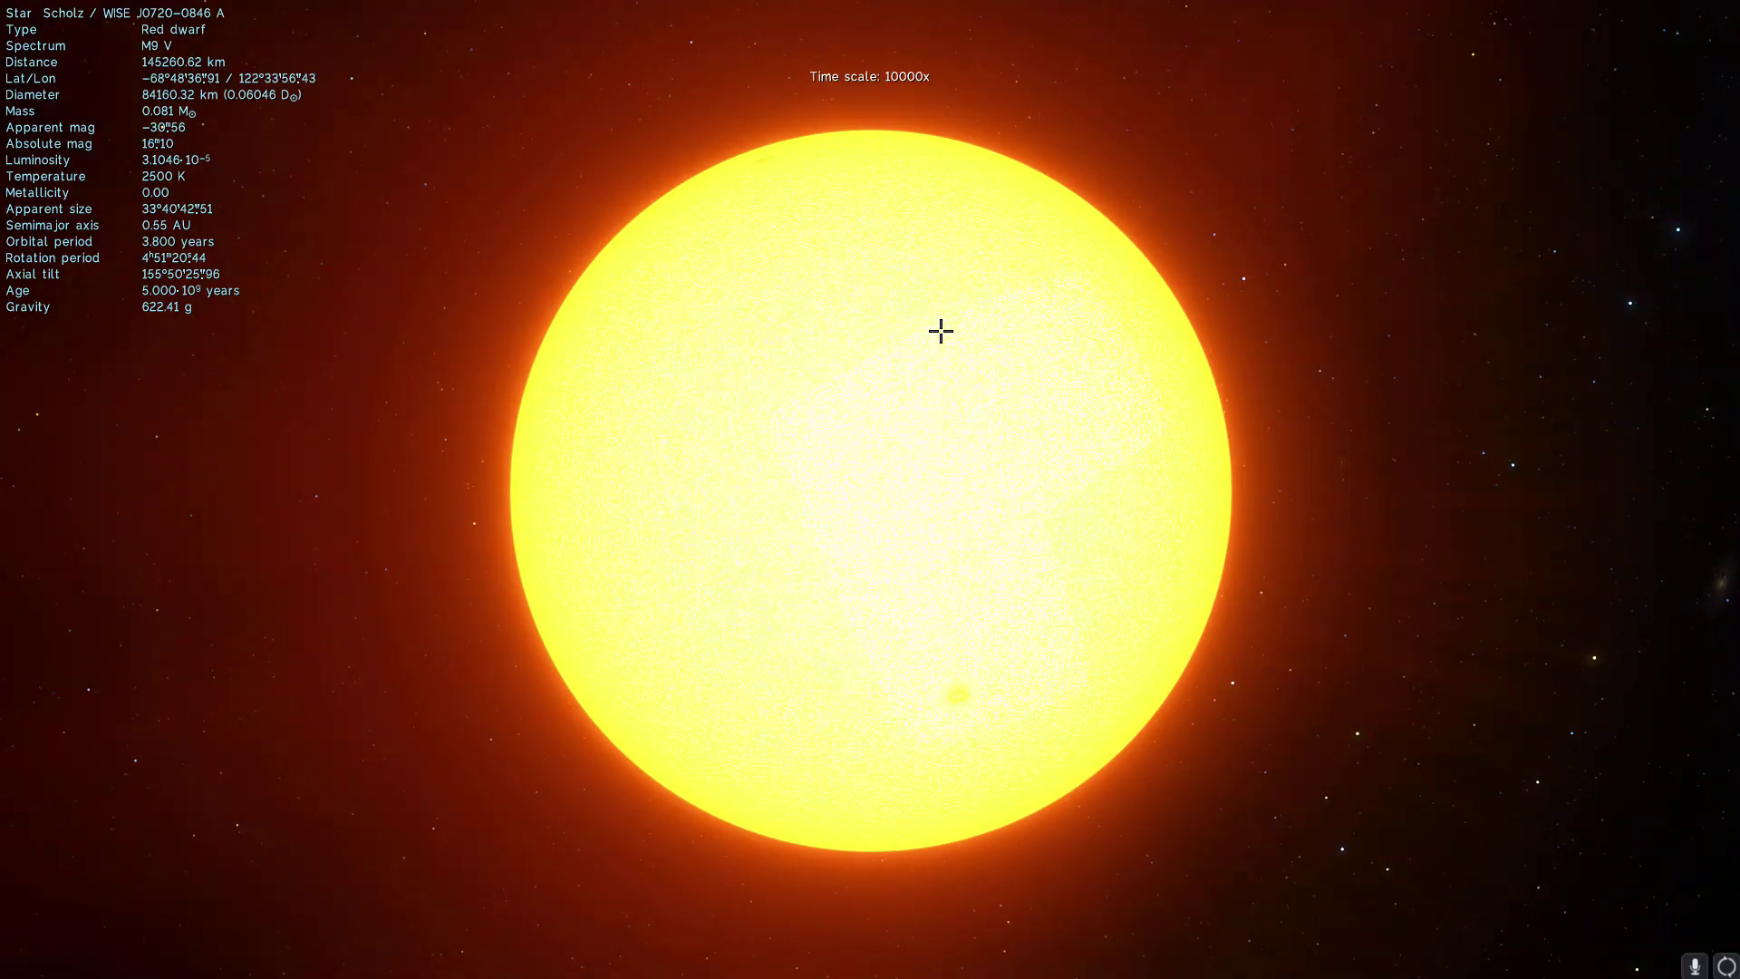
- Examine the spinning red dwarf's surface and corona from several angles and distances, and restore normal time speed
drag(940, 331, 946, 340)
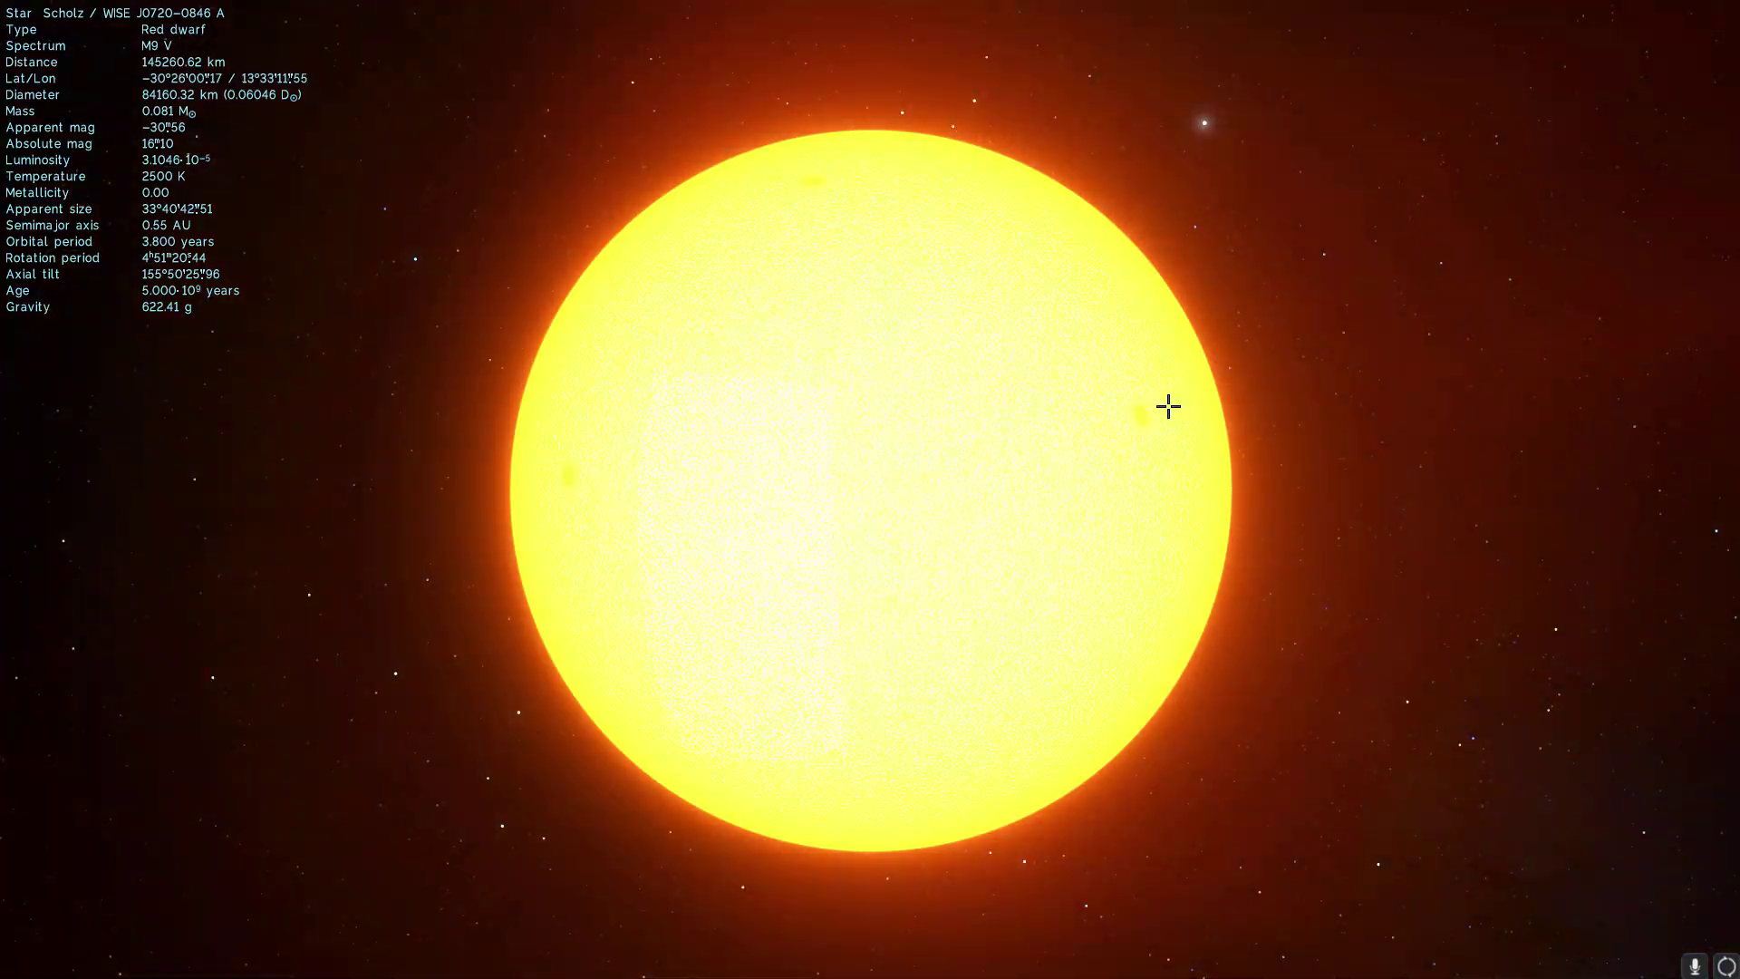
scroll(1078, 412, down, 3)
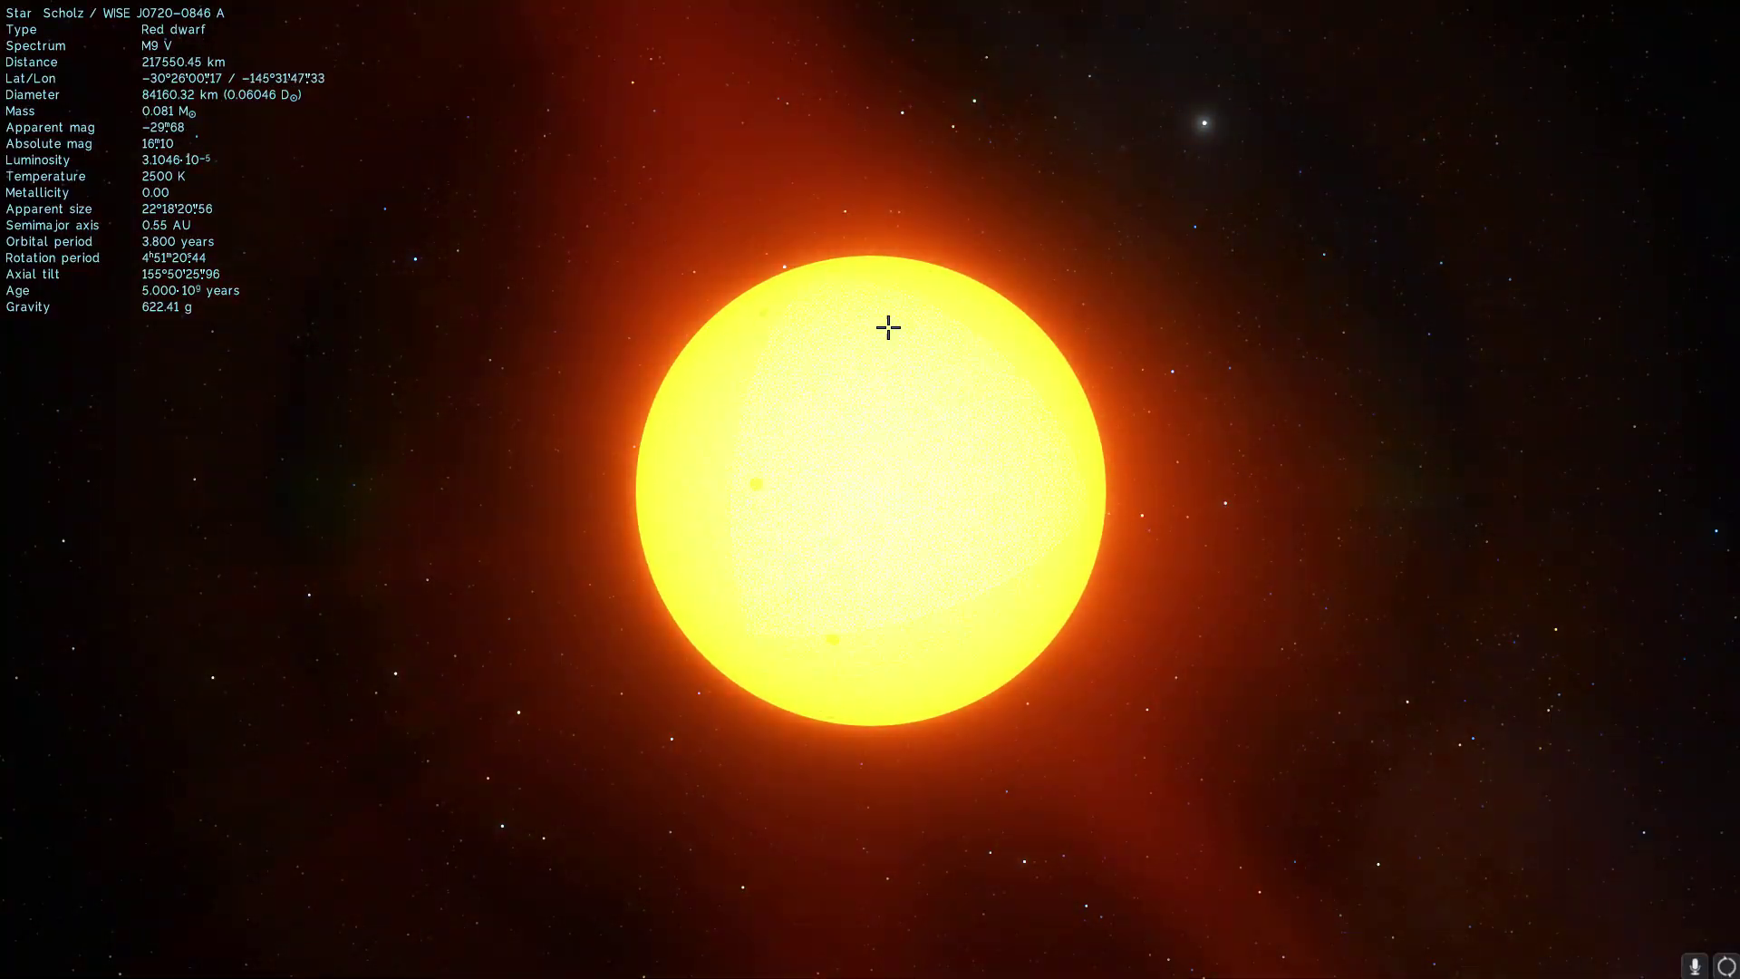
drag(888, 327, 475, 361)
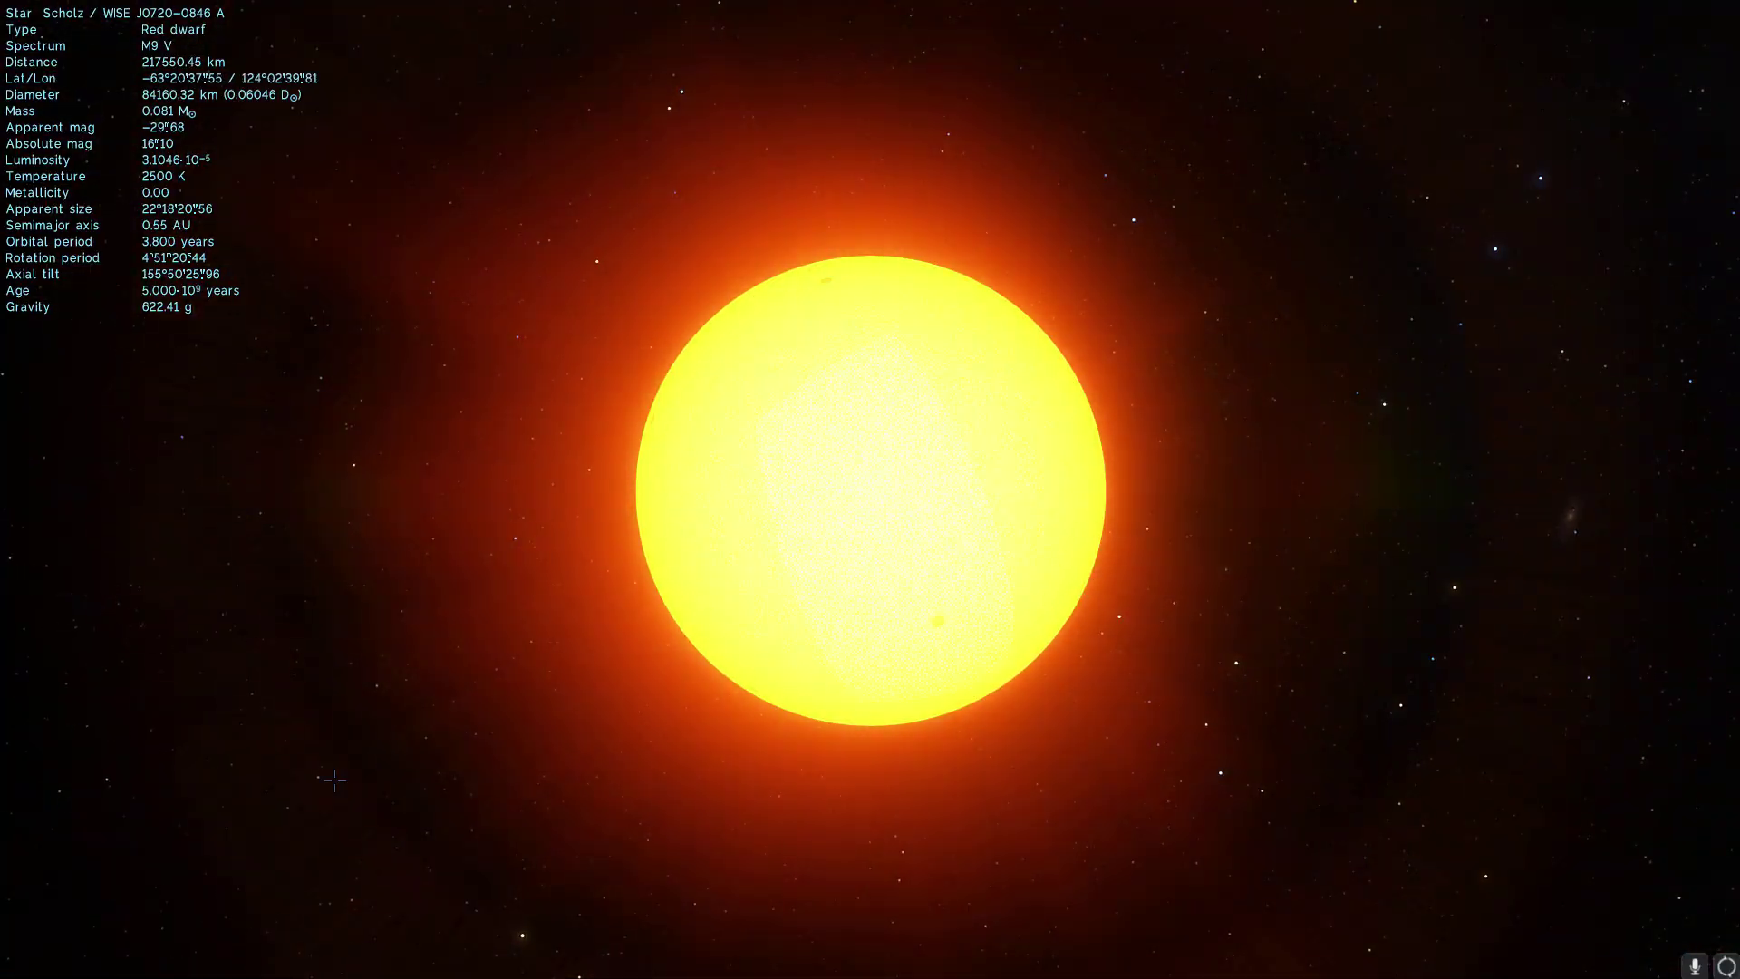
mouse_move(133, 968)
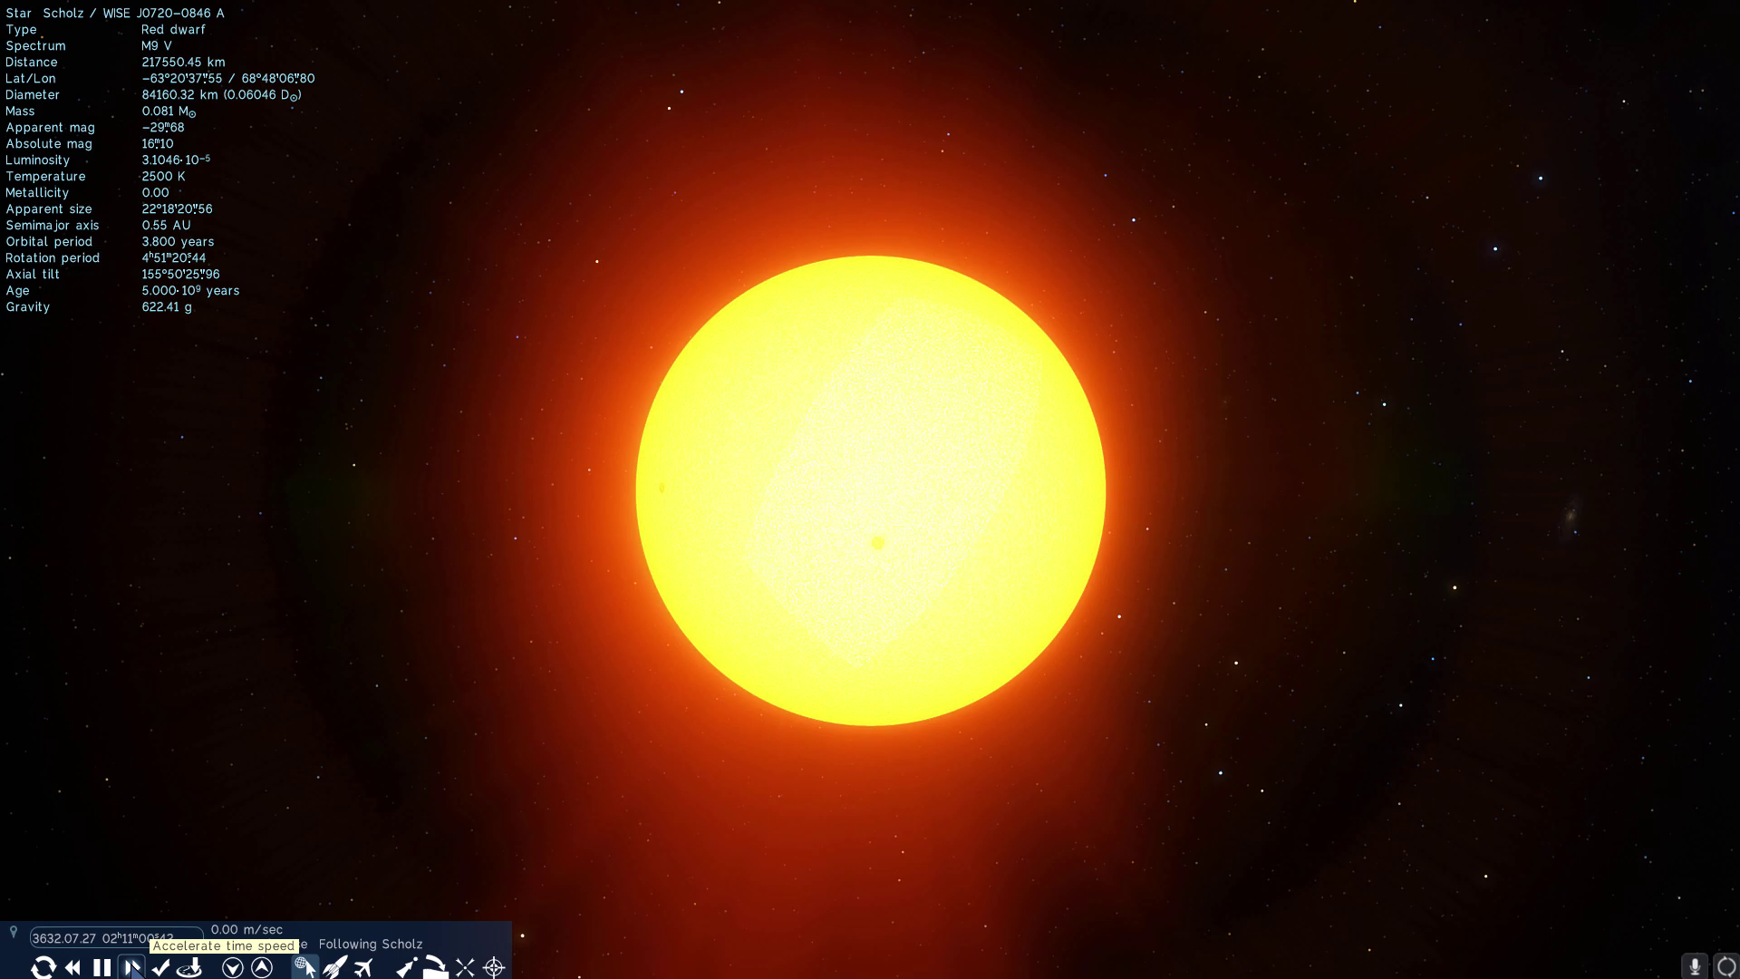
click(131, 967)
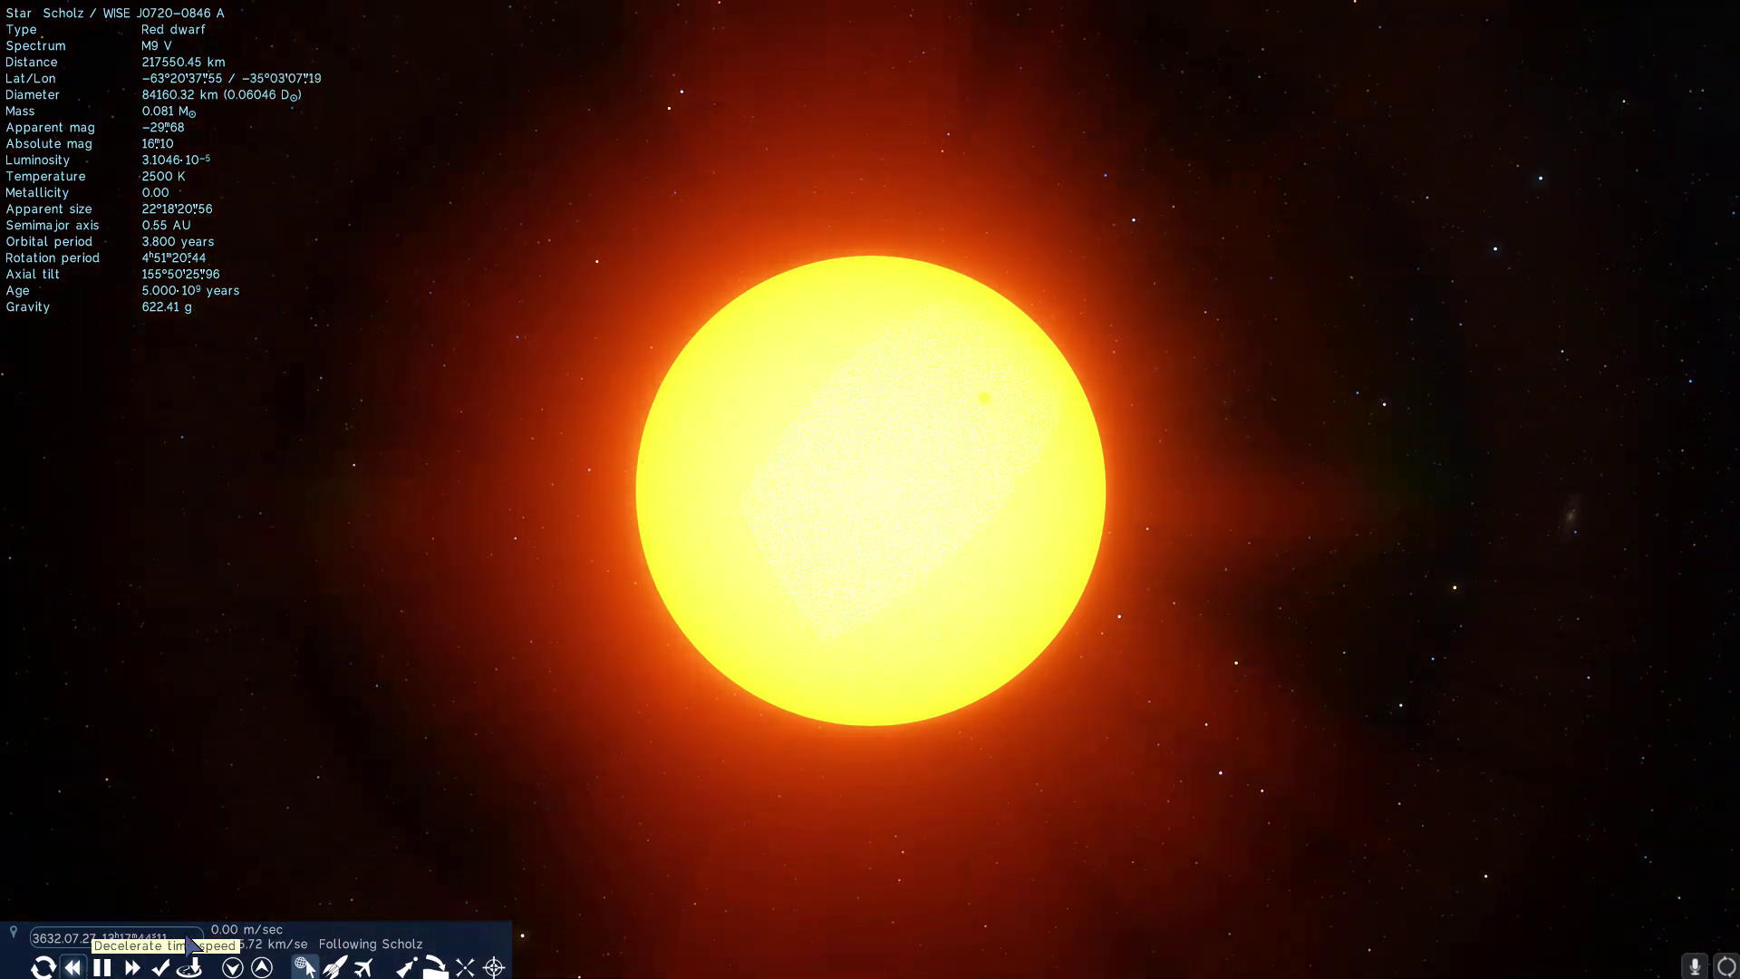
scroll(825, 580, down, 5)
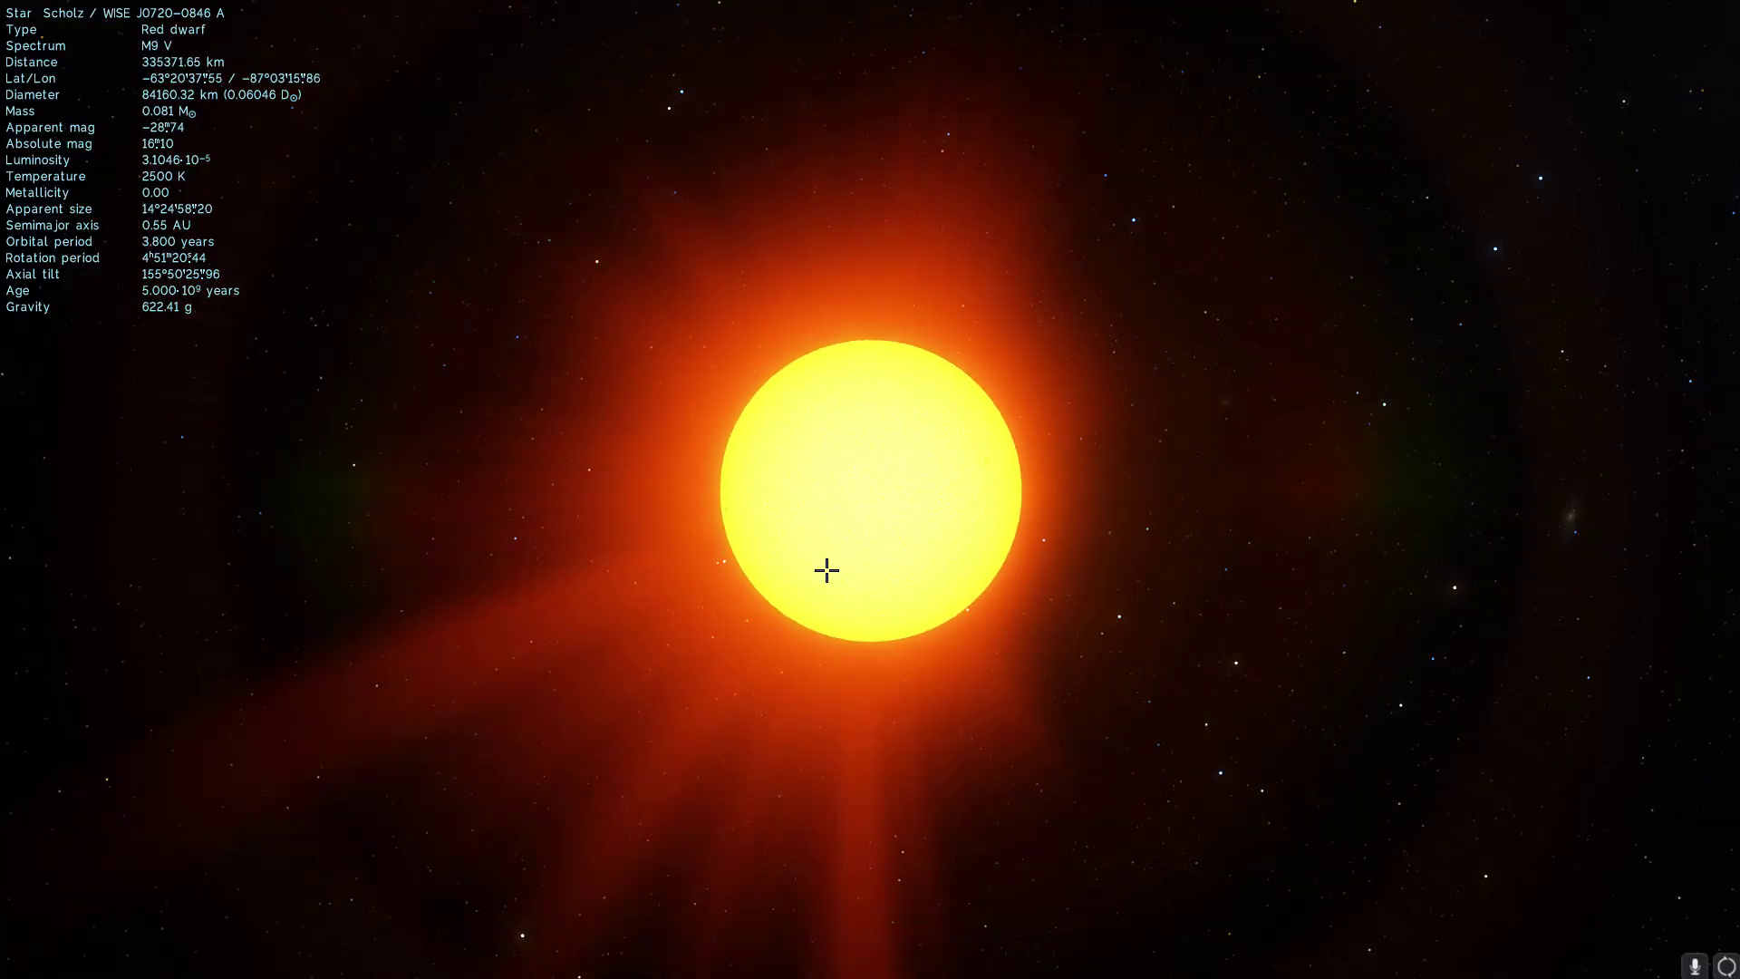
drag(826, 570, 685, 512)
scroll(685, 512, down, 1)
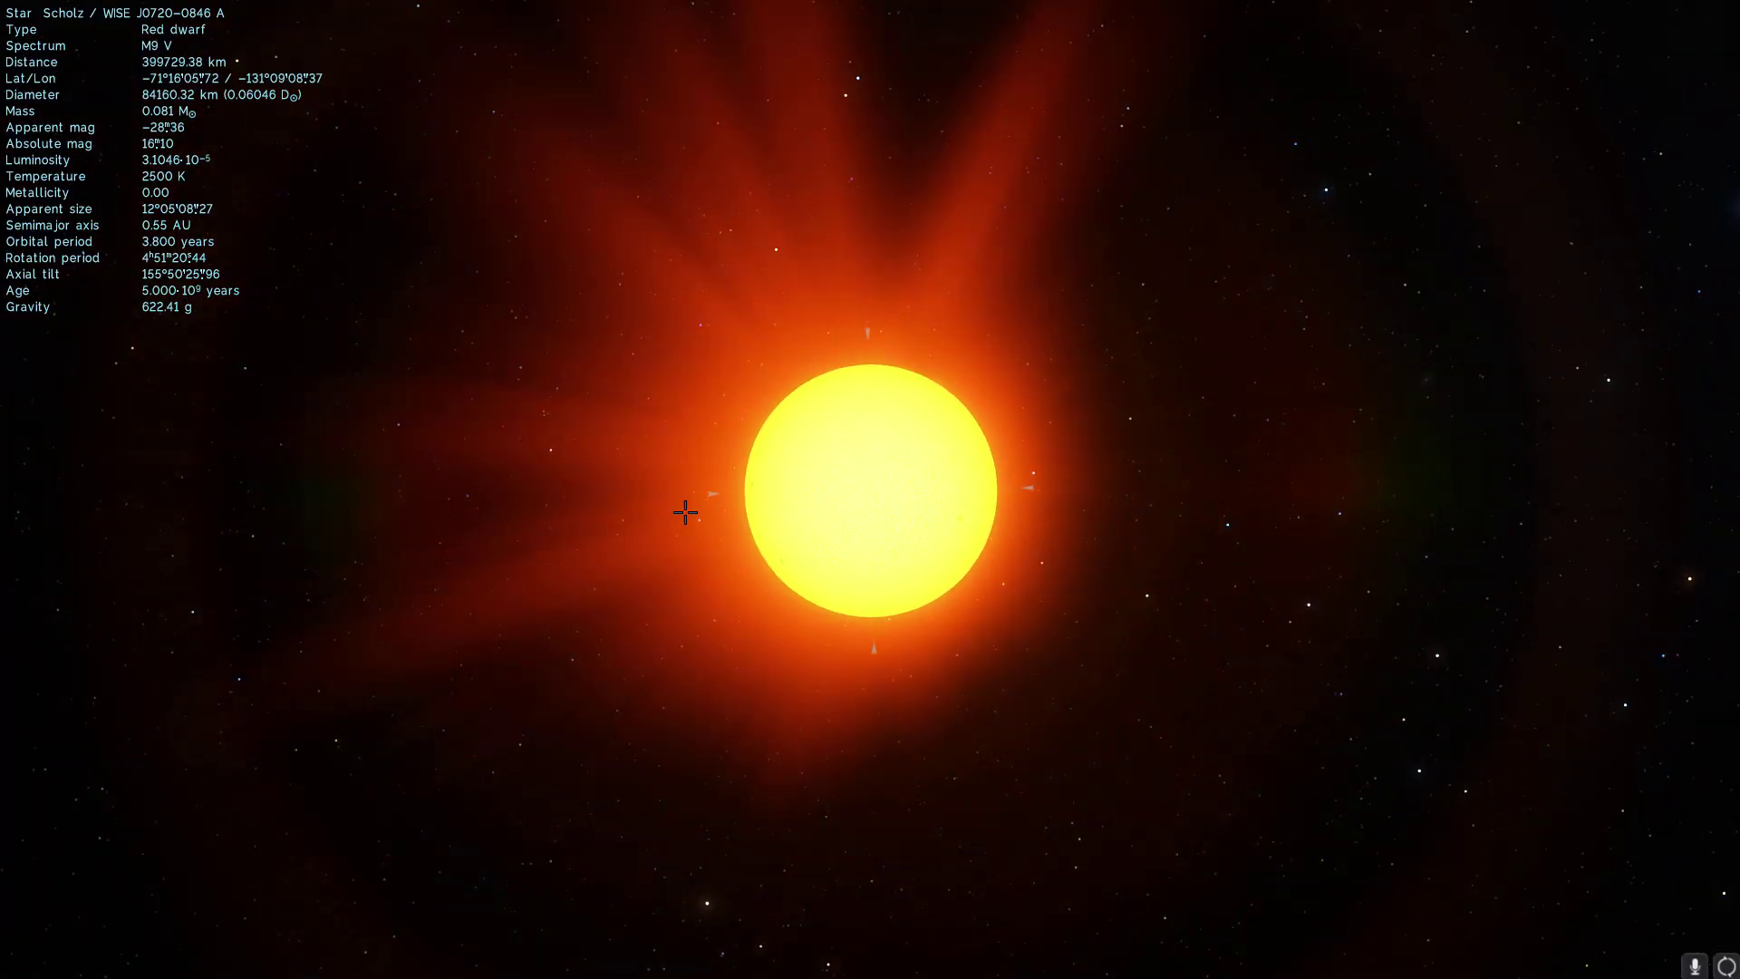
scroll(685, 512, down, 5)
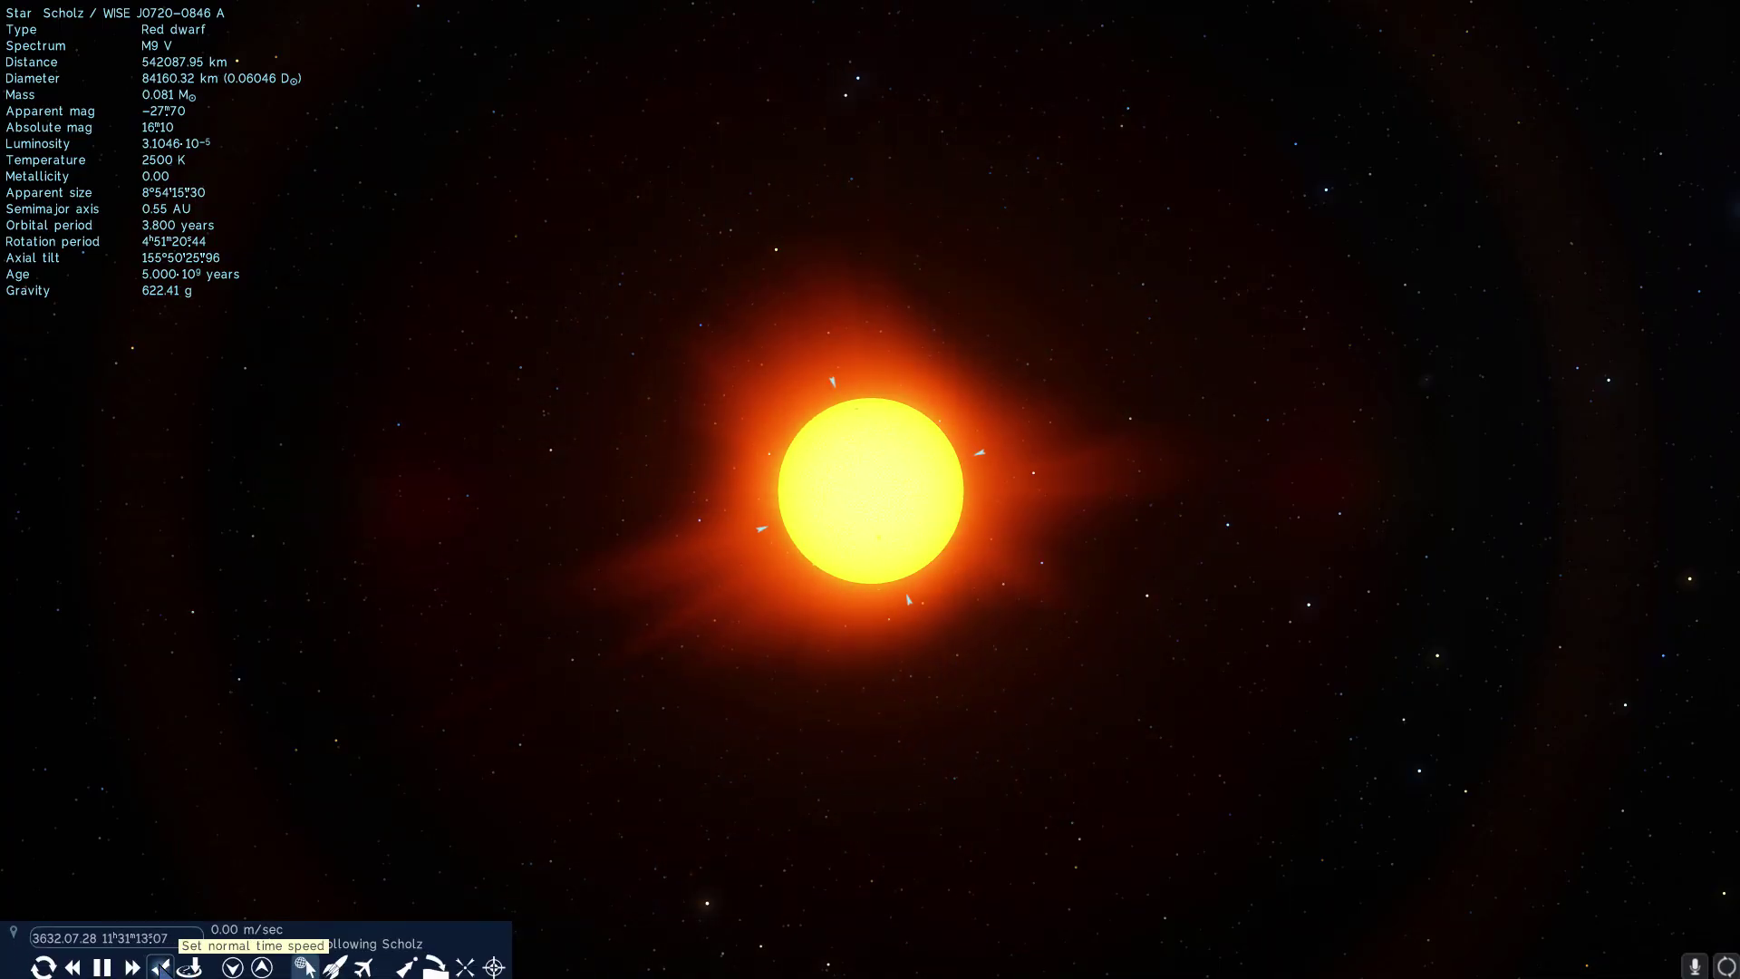
click(158, 966)
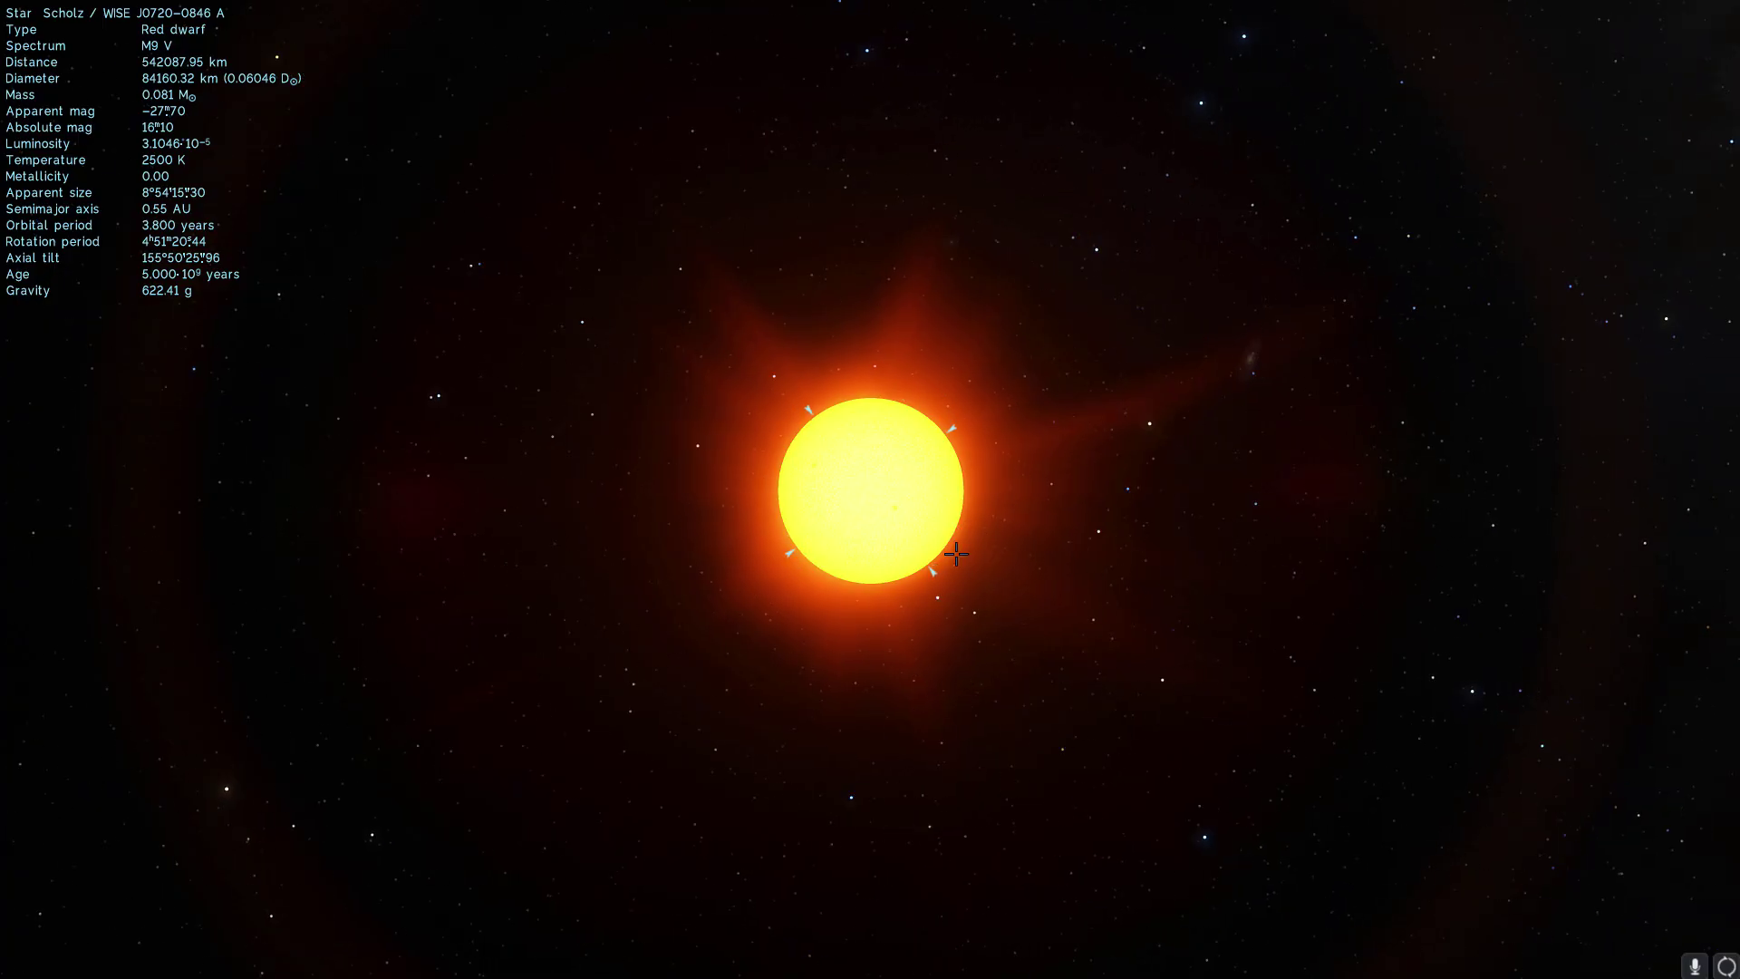
- Travel to the companion star WISE J0720-0846 B from the solar system browser
drag(707, 377, 780, 384)
mouse_move(7, 548)
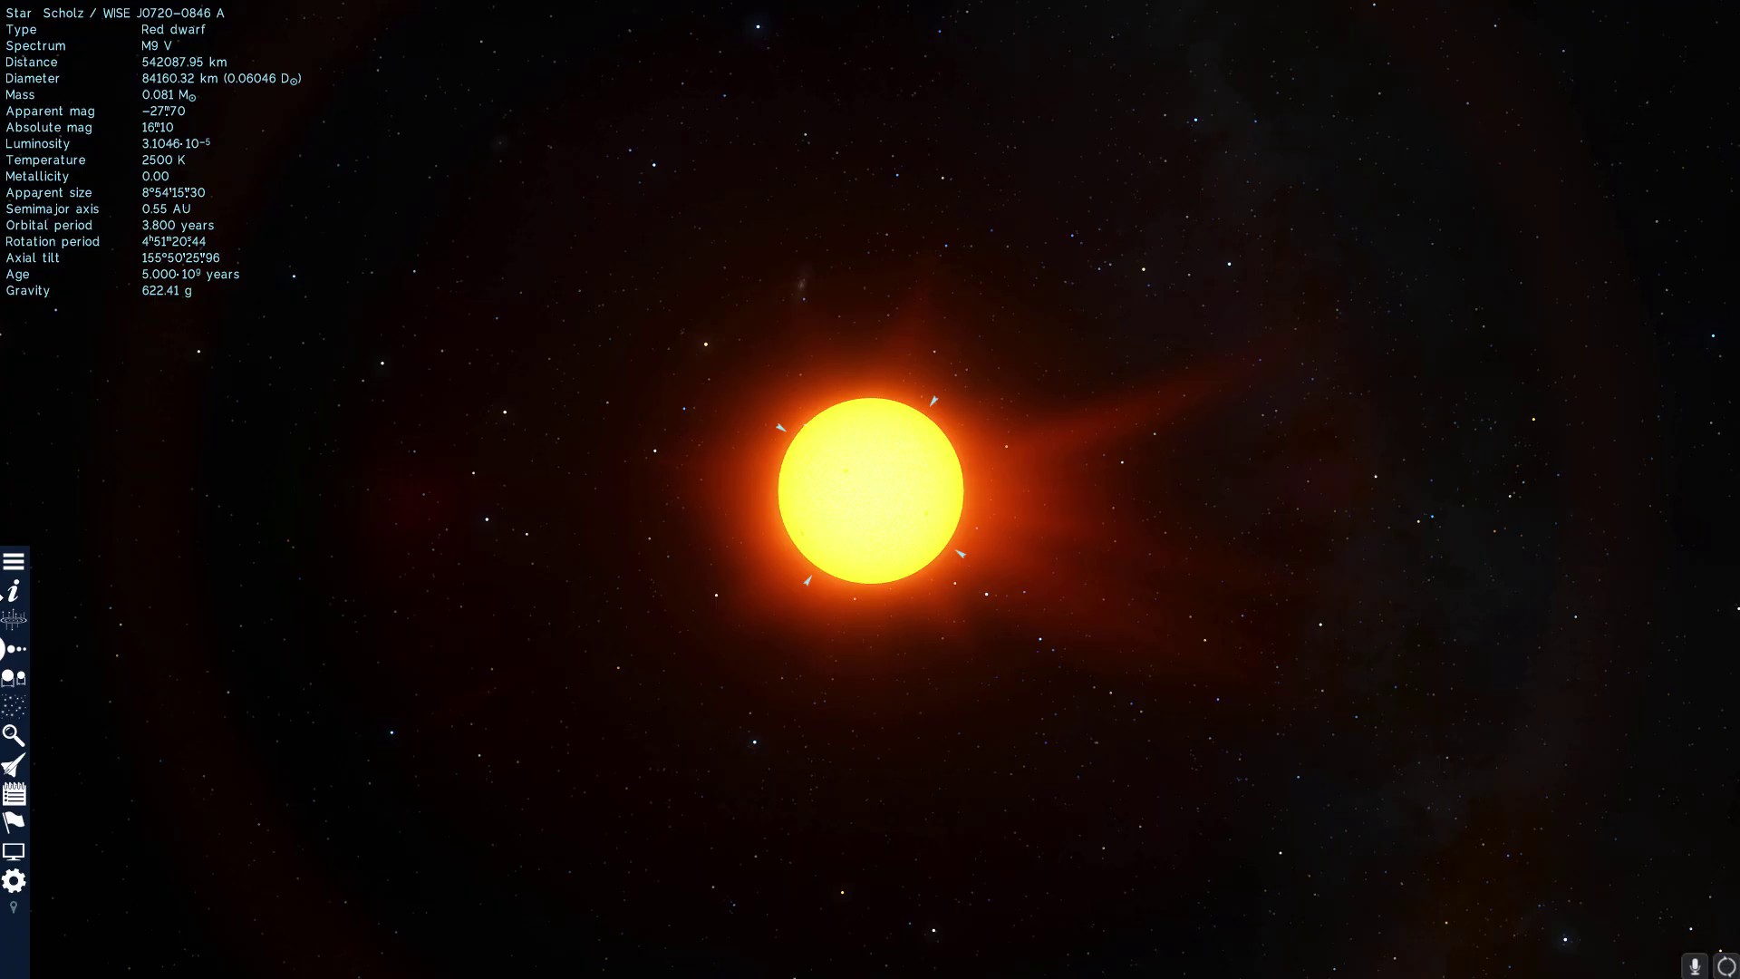
click(13, 650)
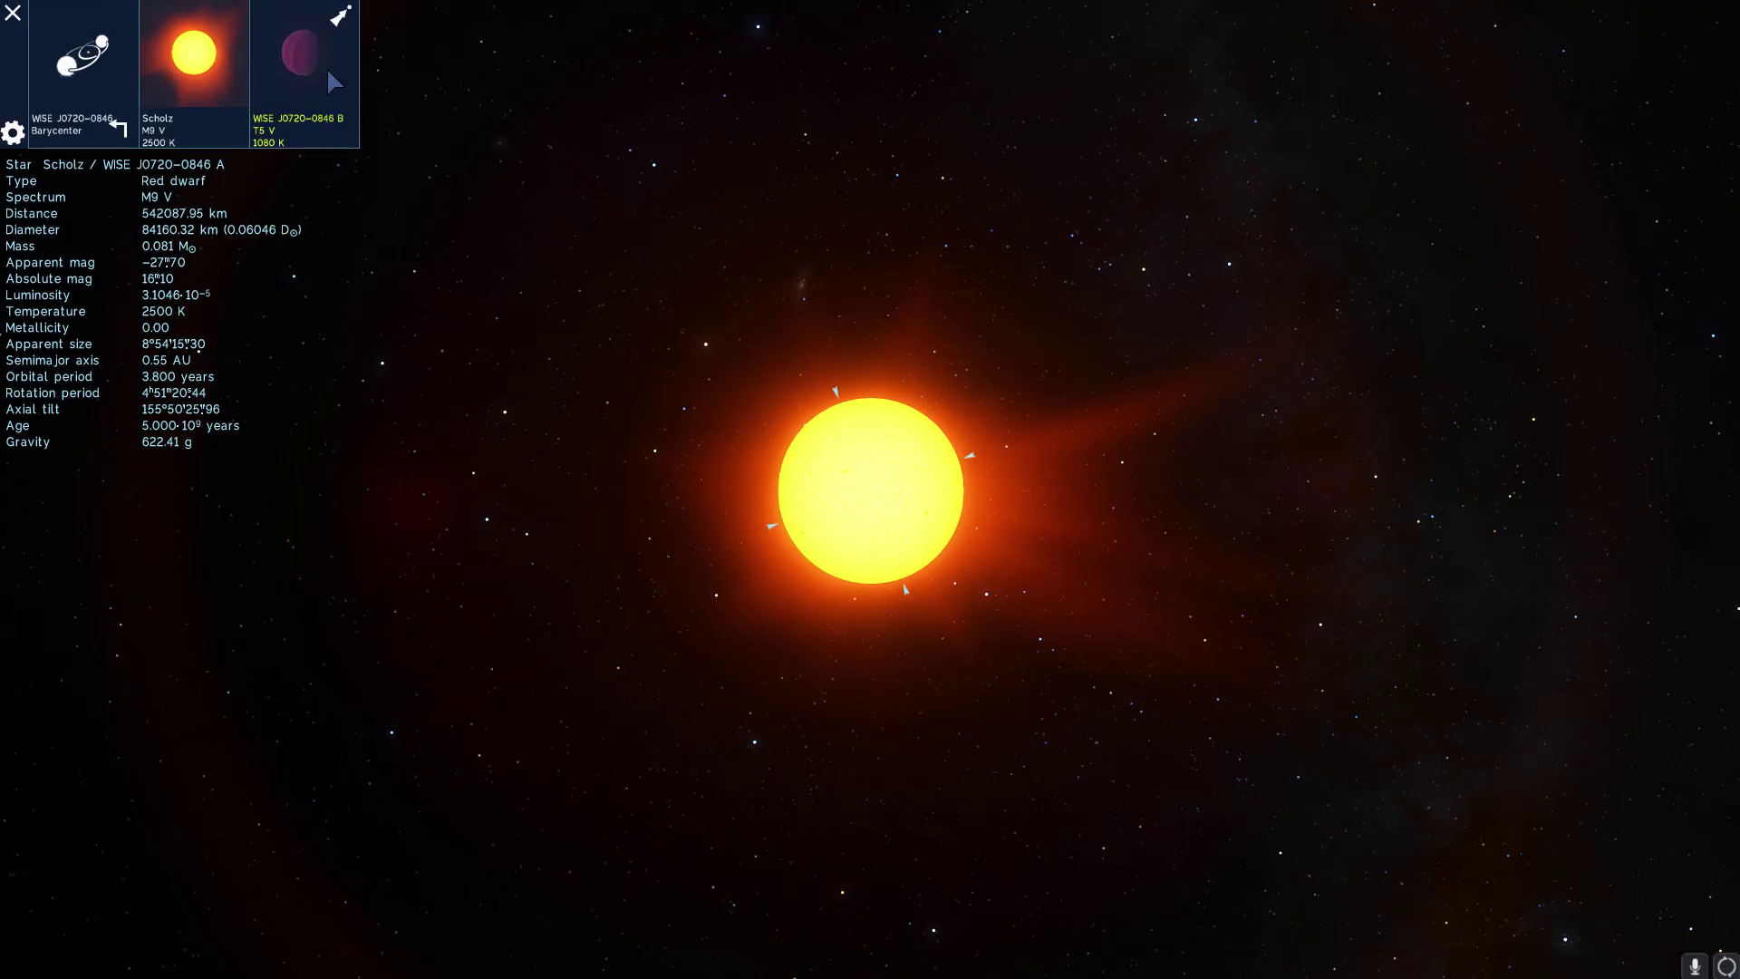
click(343, 18)
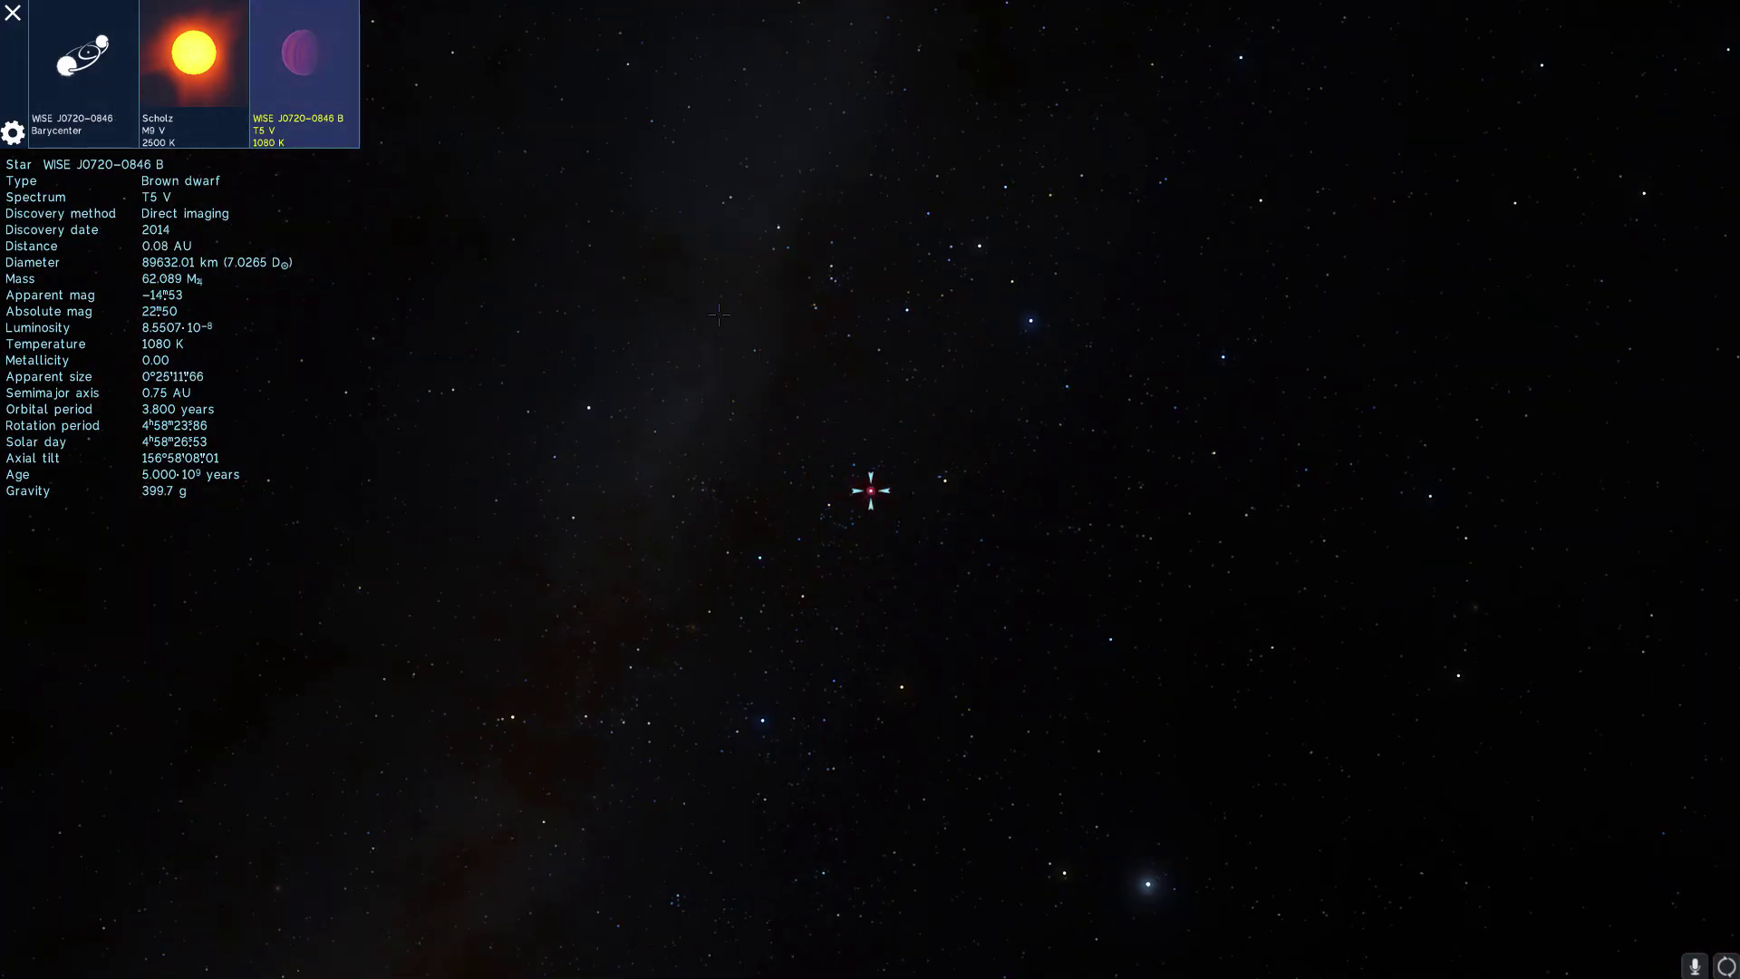
- Inspect the brown dwarf's dark side, cloud bands and polar auroras from several angles, and close the solar system browser
drag(1059, 420, 1105, 538)
drag(1155, 685, 1202, 790)
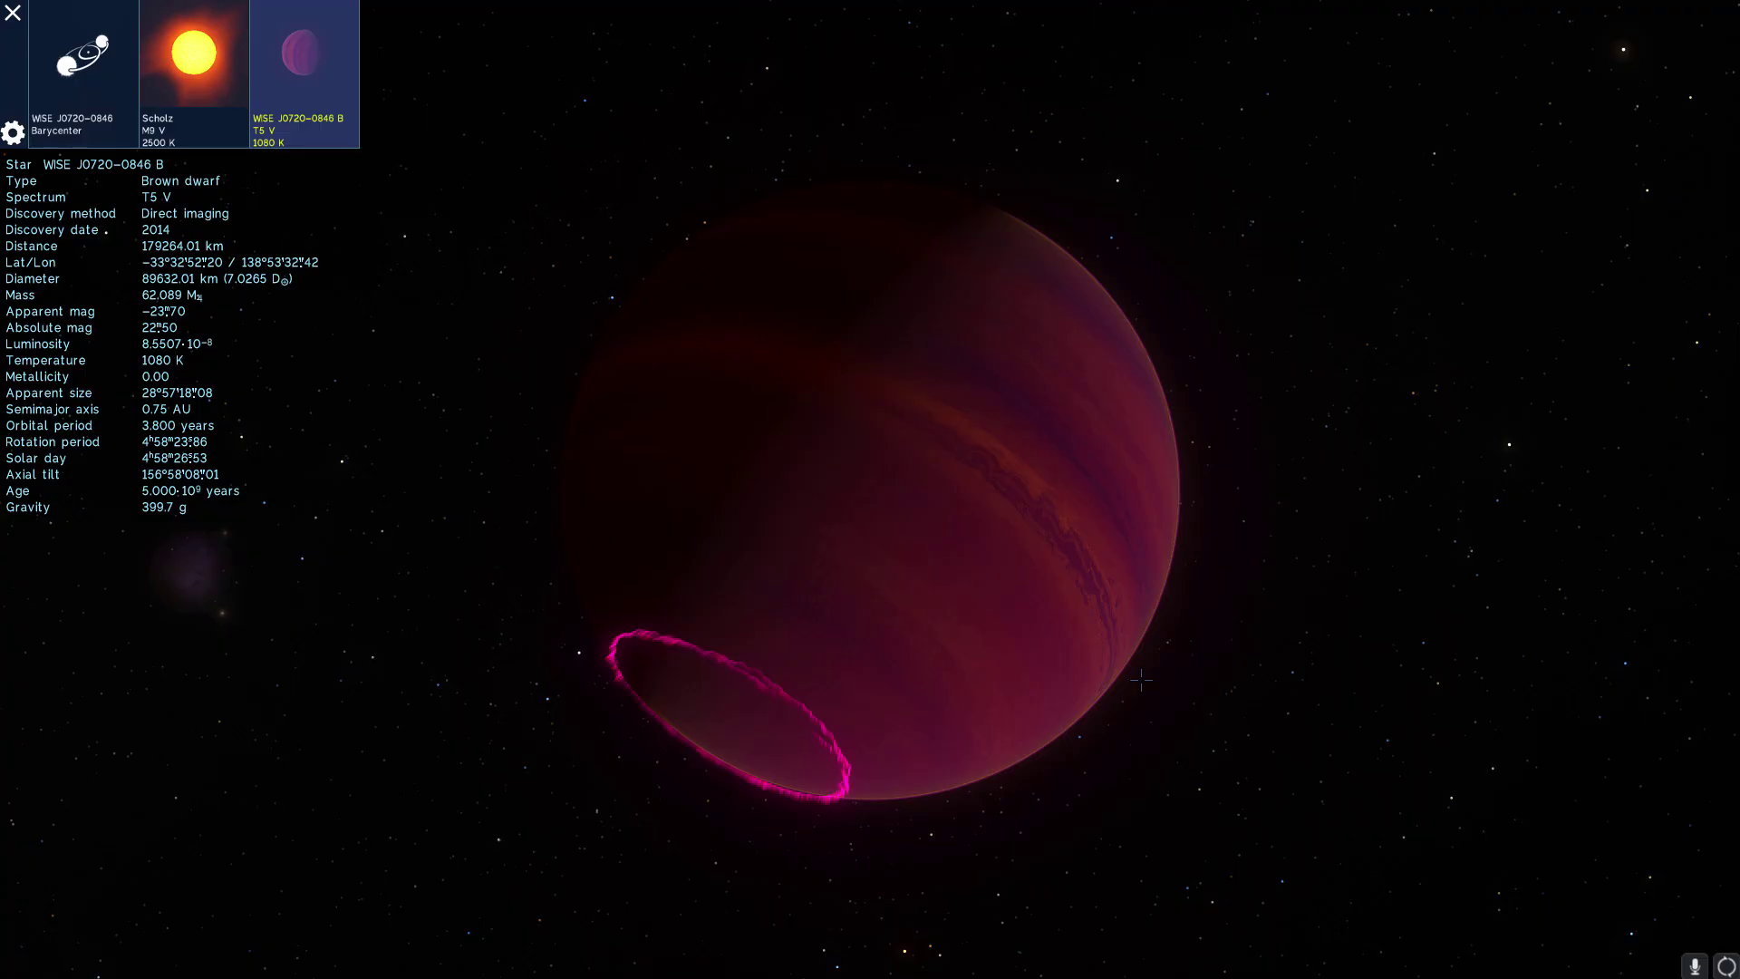
mouse_move(1141, 680)
mouse_down()
mouse_move(1176, 699)
mouse_move(1246, 795)
mouse_move(1247, 848)
mouse_move(1323, 924)
mouse_up()
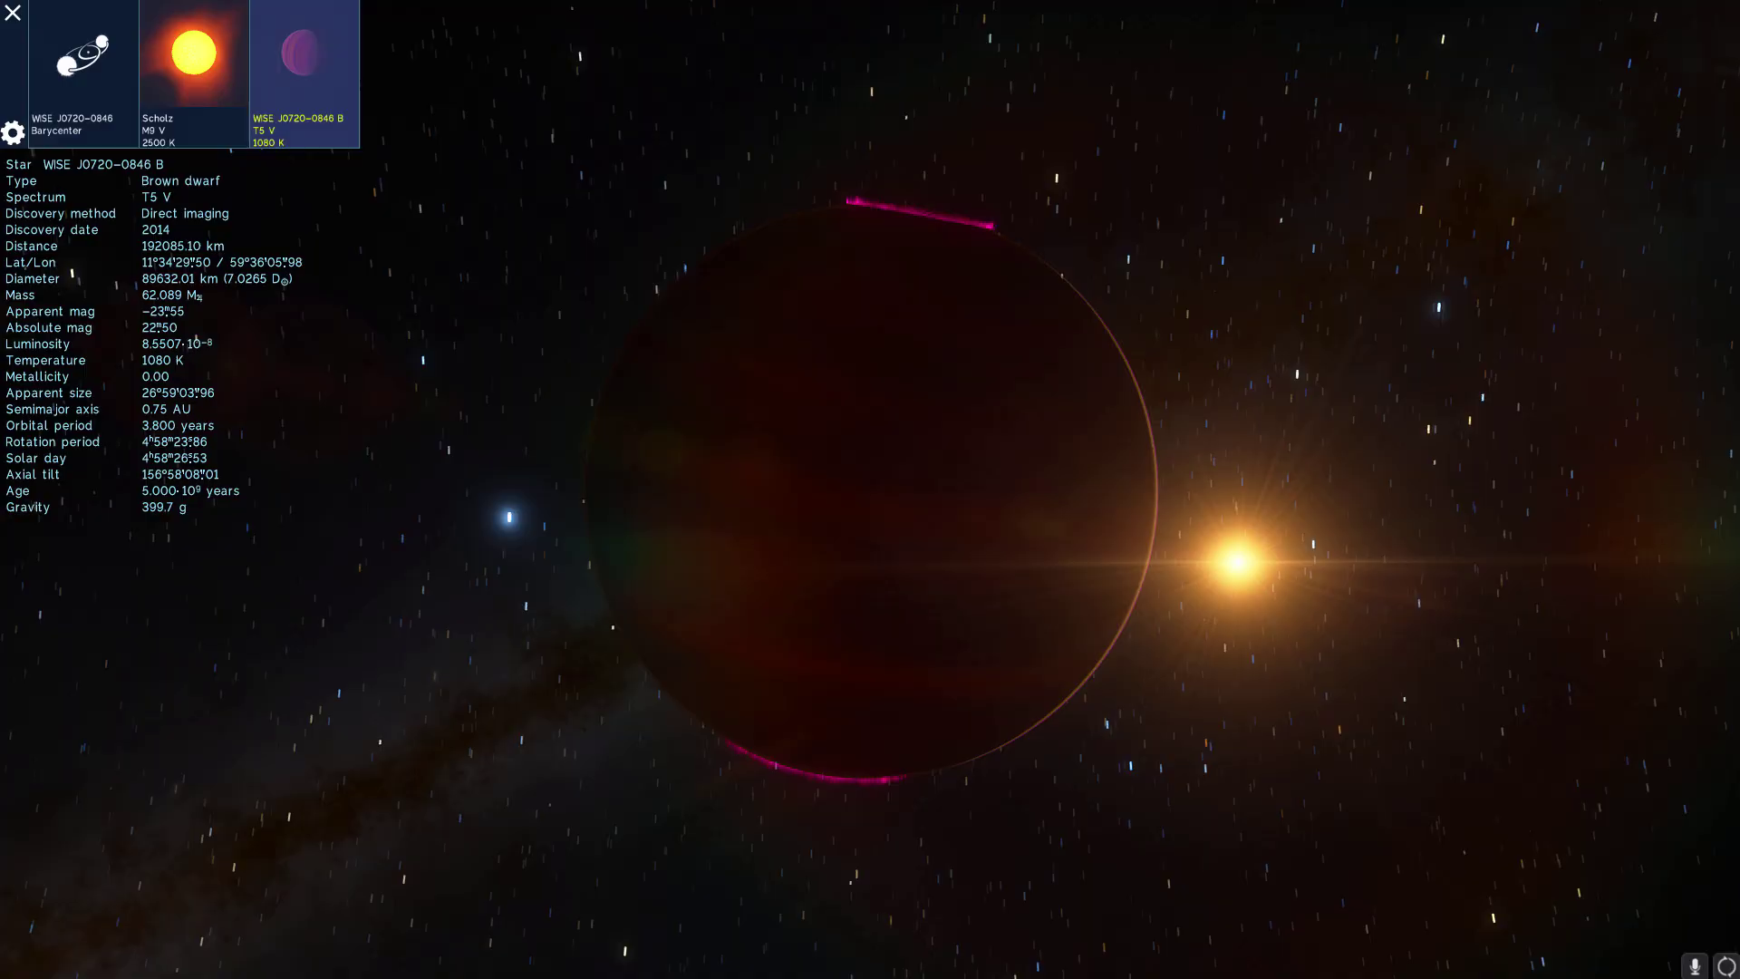
drag(1219, 328, 1216, 404)
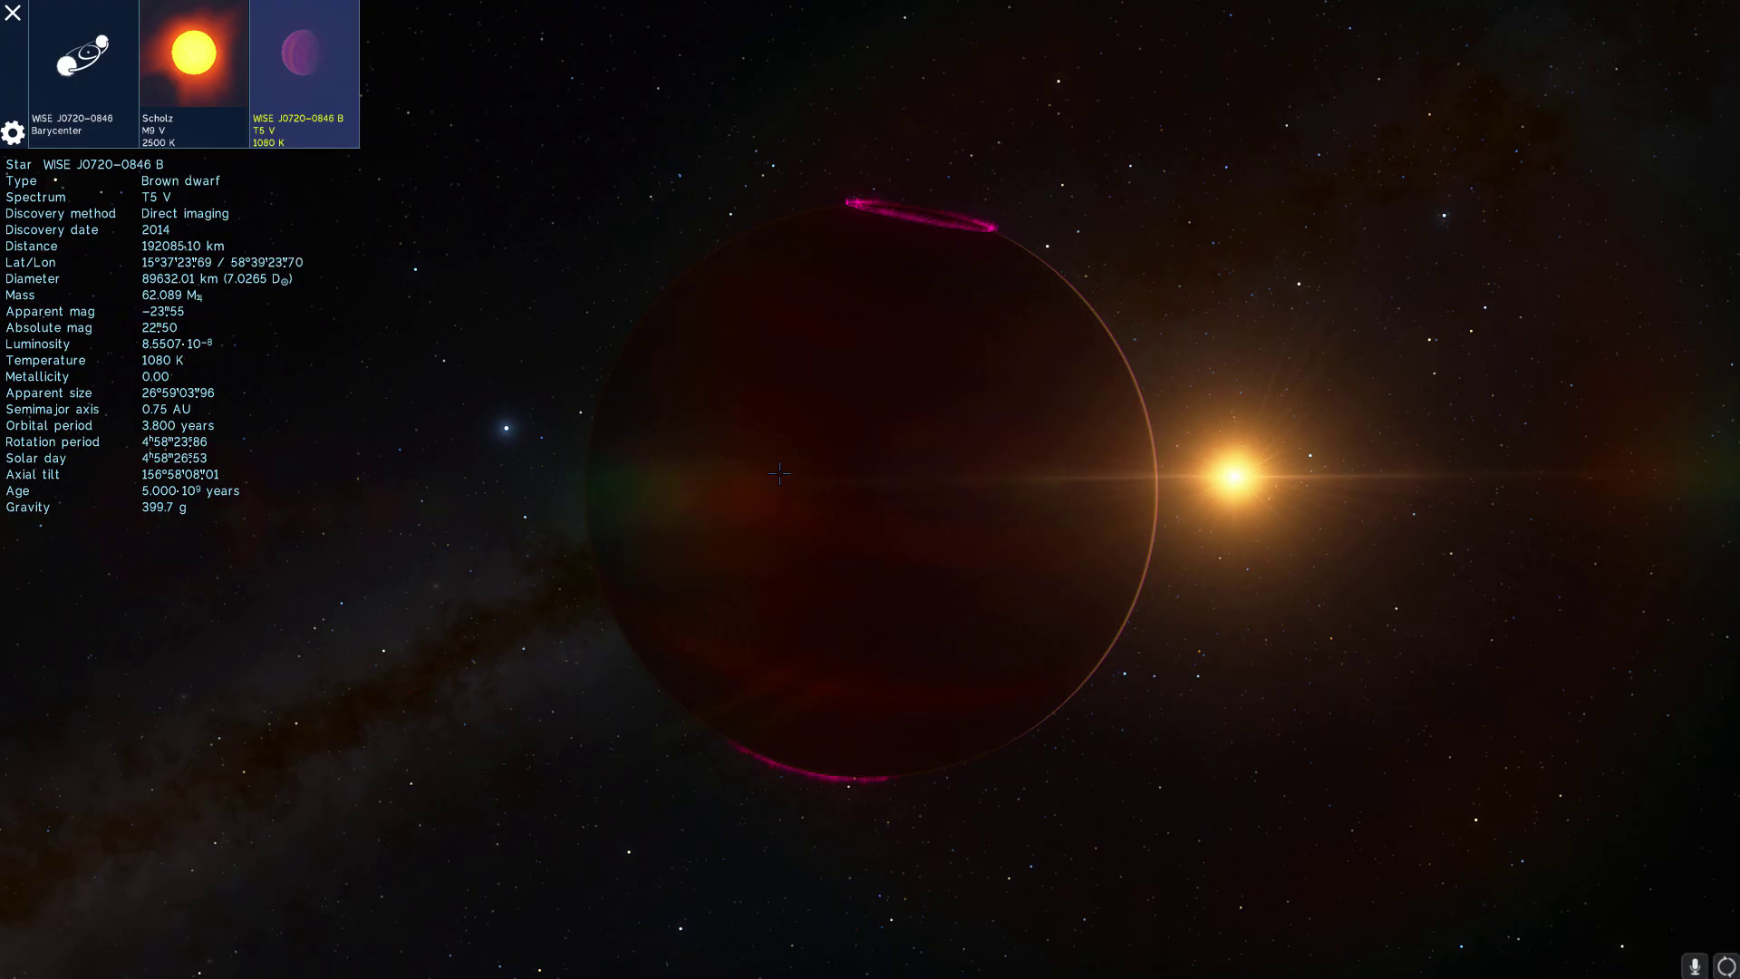
mouse_move(13, 661)
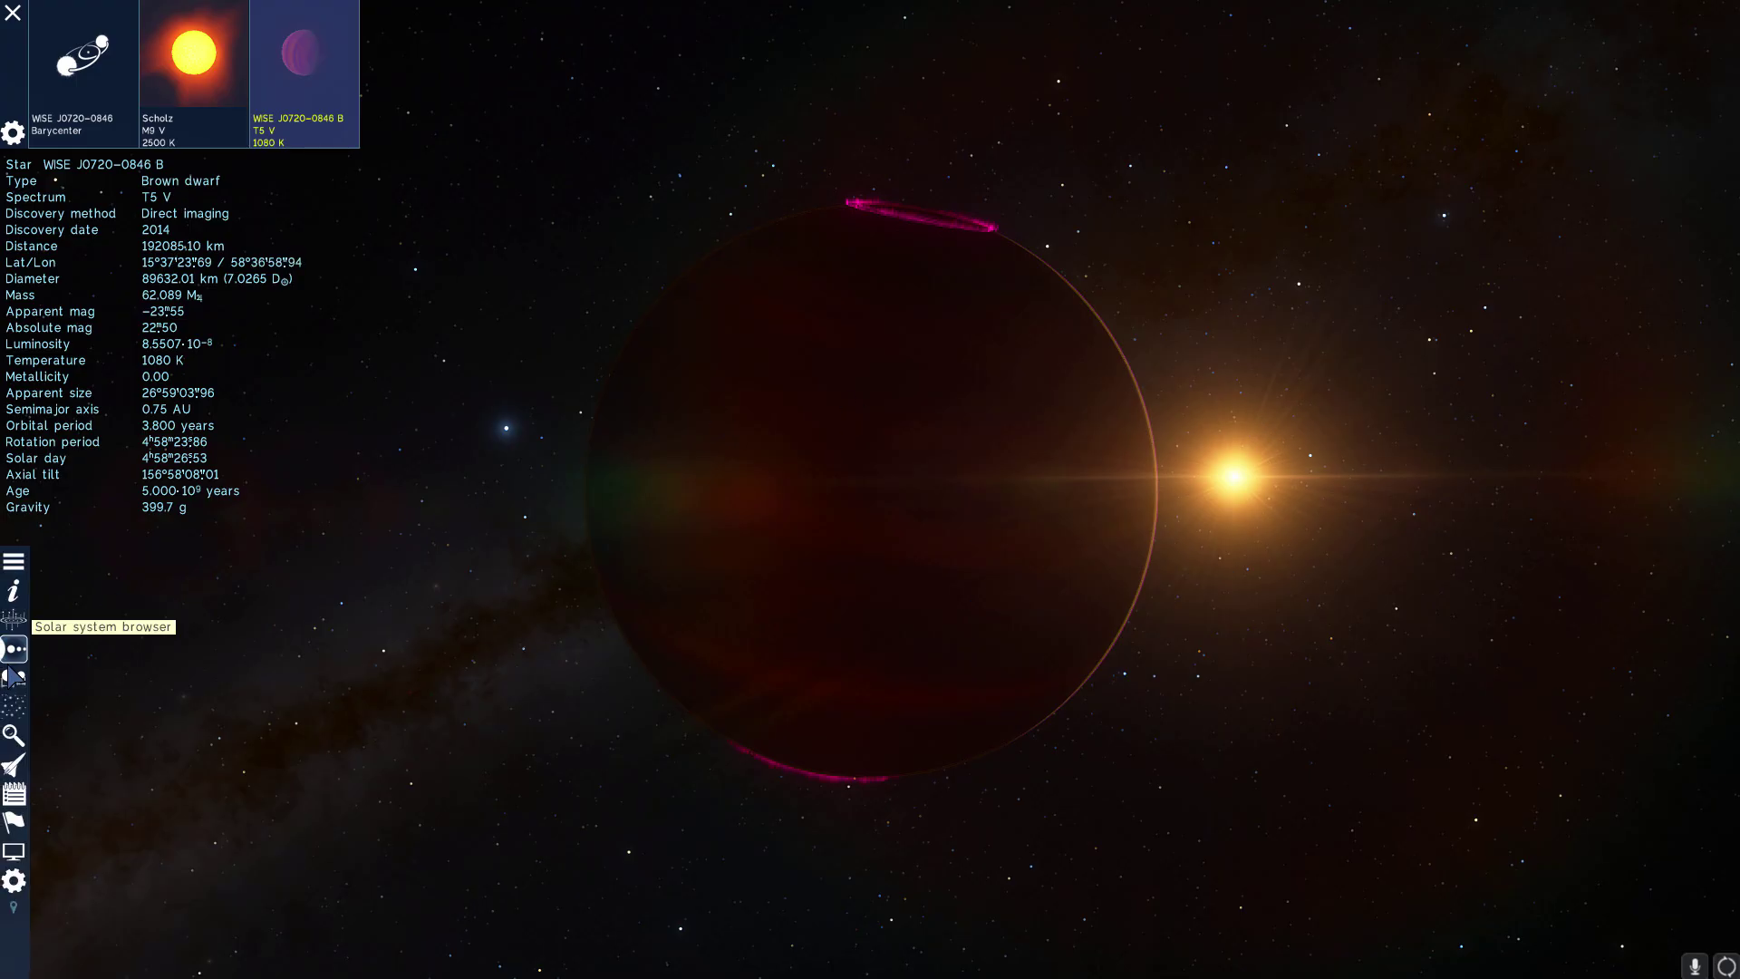
click(10, 656)
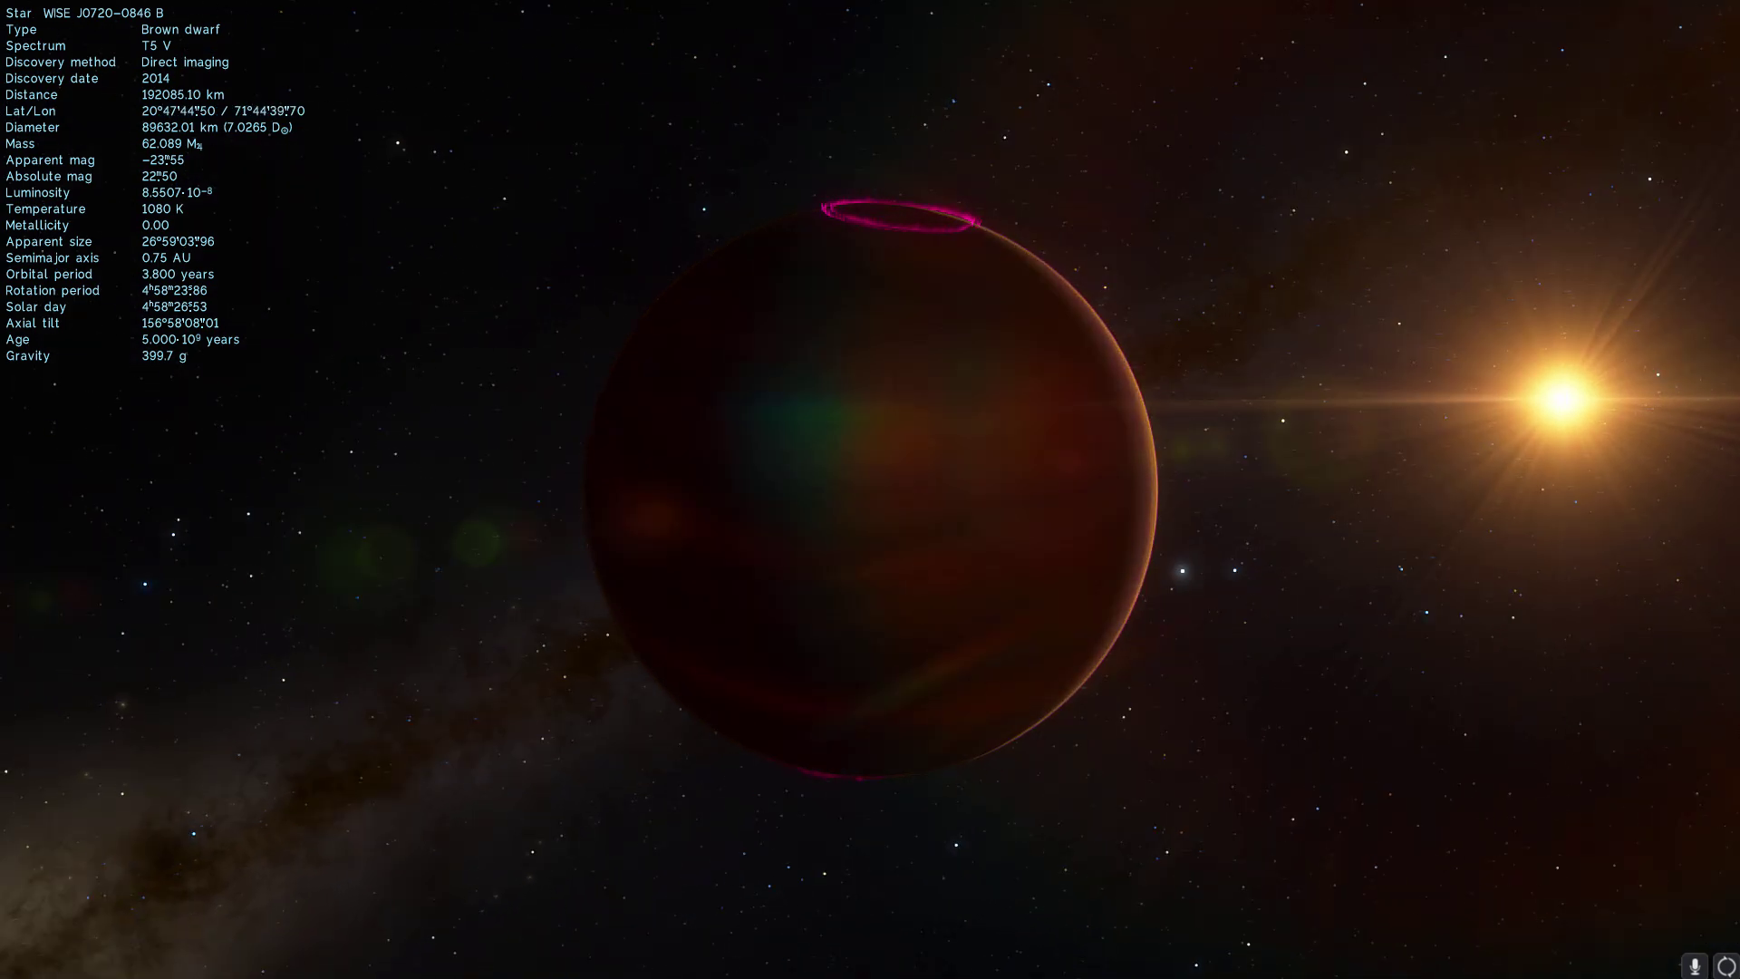
- Accelerate the simulation time past 3·10⁶x with both dwarfs in view from about 0.84 AU away from the brown dwarf
scroll(870, 490, down, 1)
drag(870, 489, 725, 517)
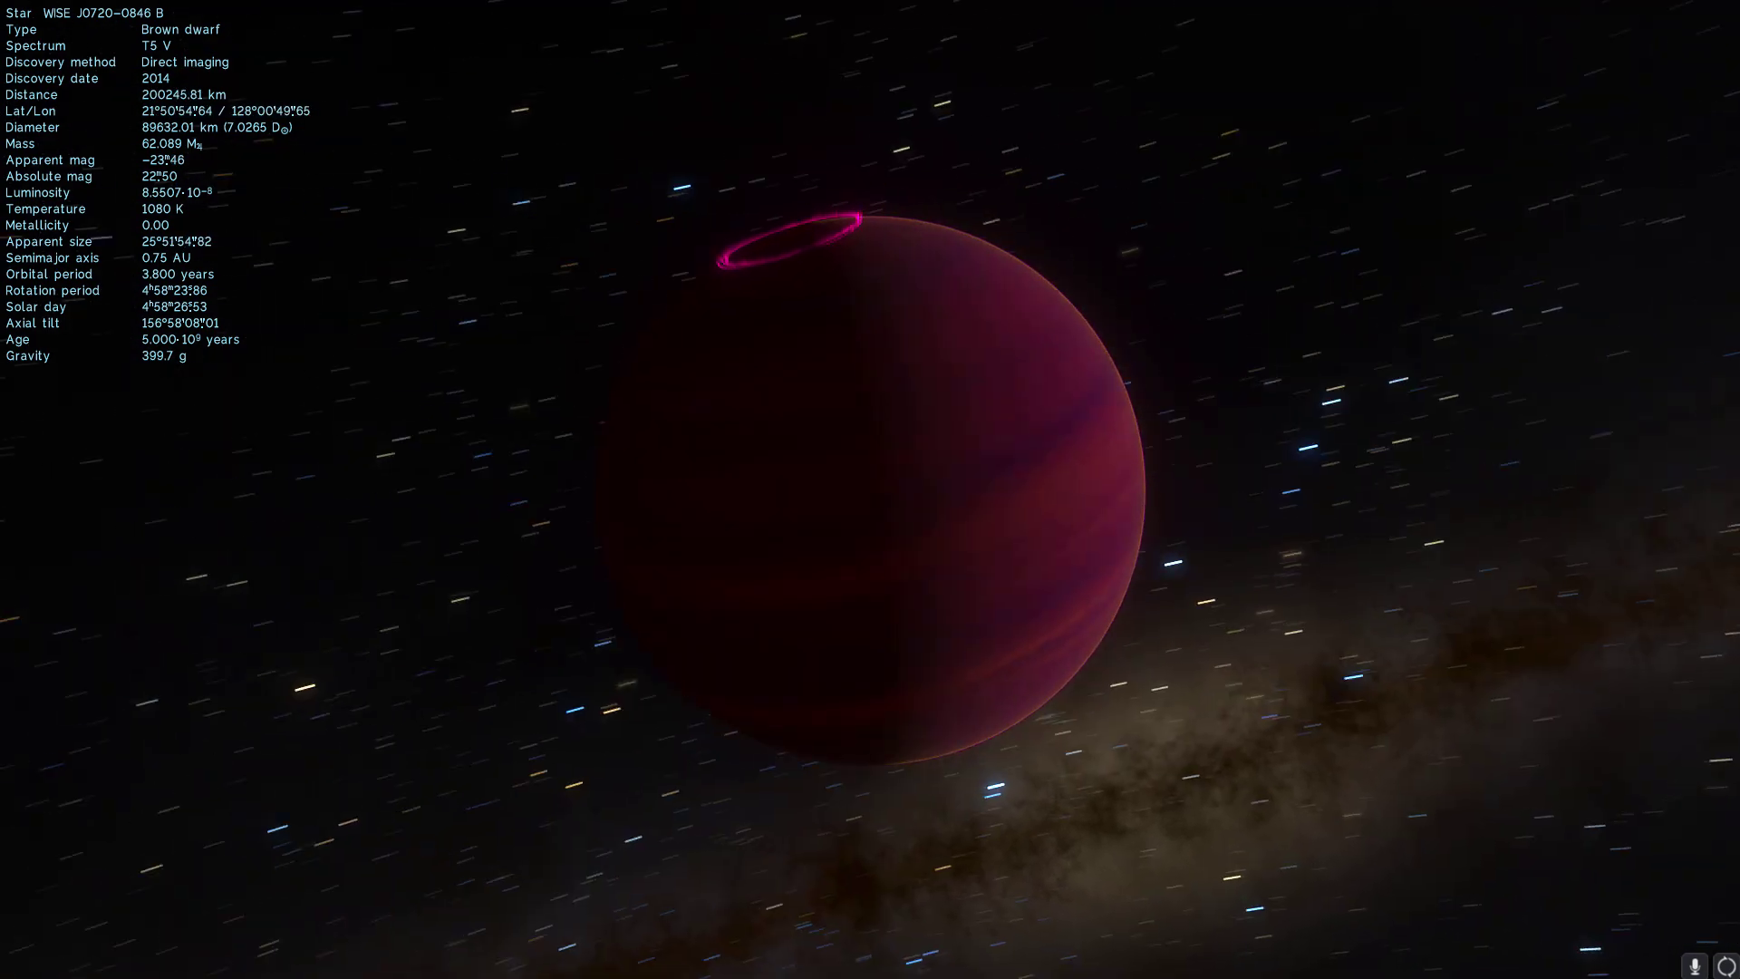
drag(906, 498, 1208, 509)
scroll(1208, 509, down, 3)
scroll(1209, 511, down, 10)
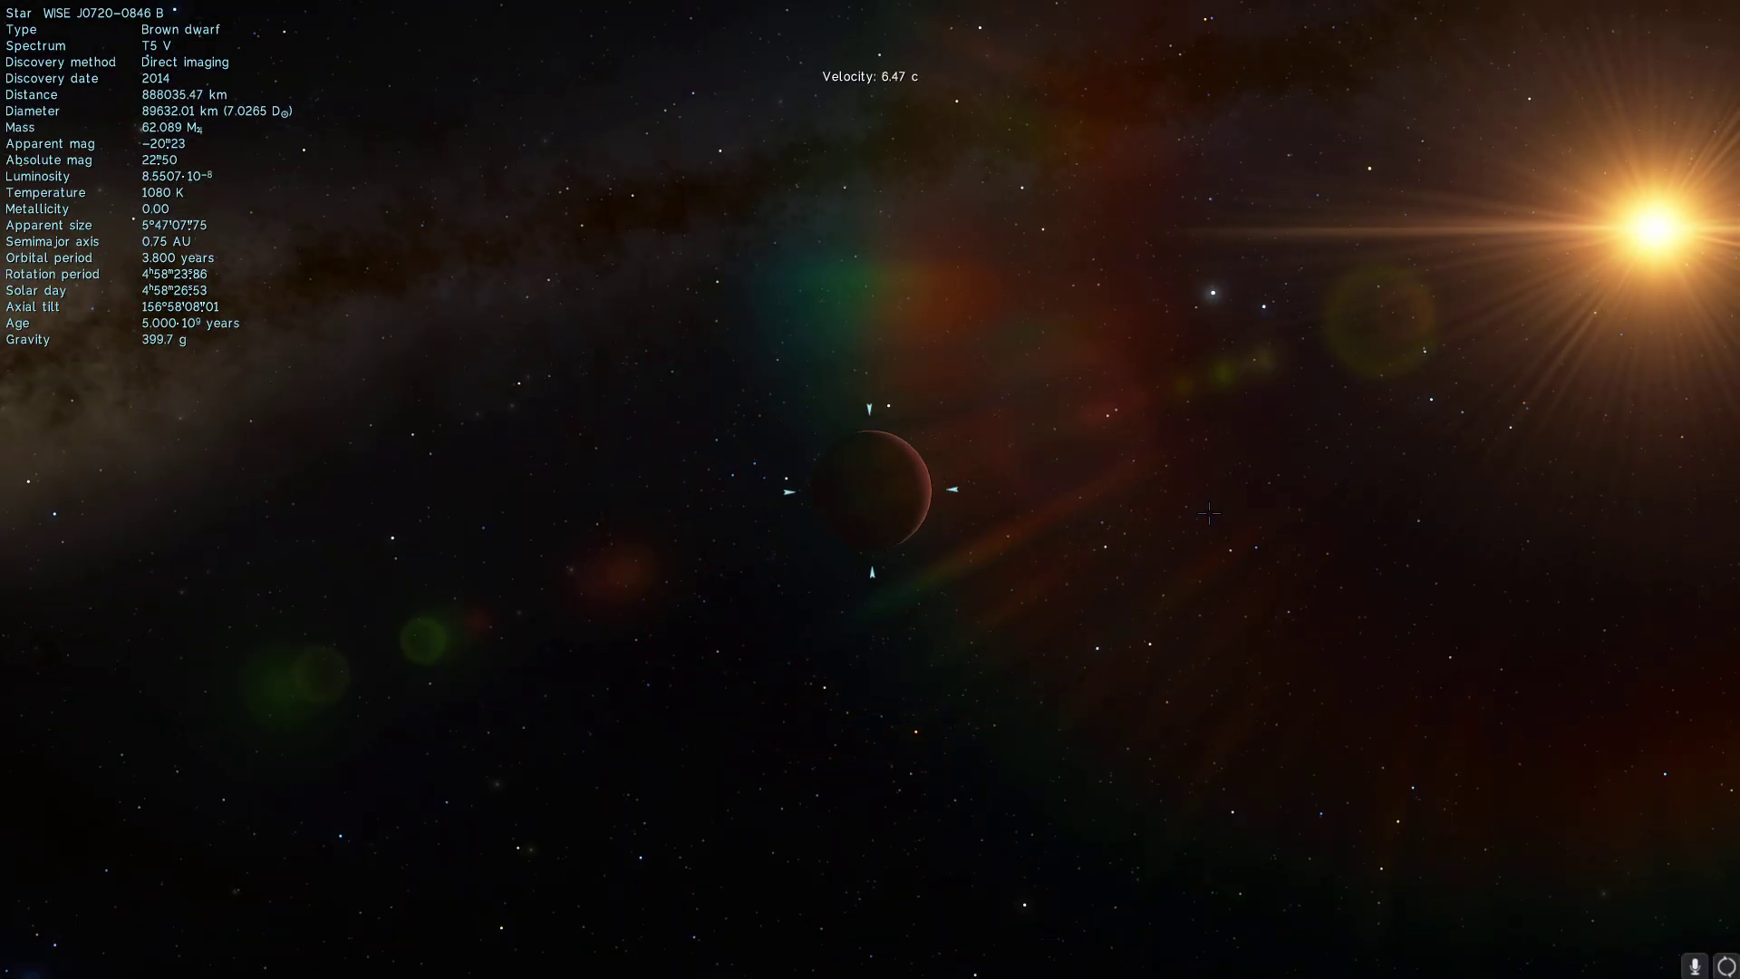
scroll(1208, 516, down, 5)
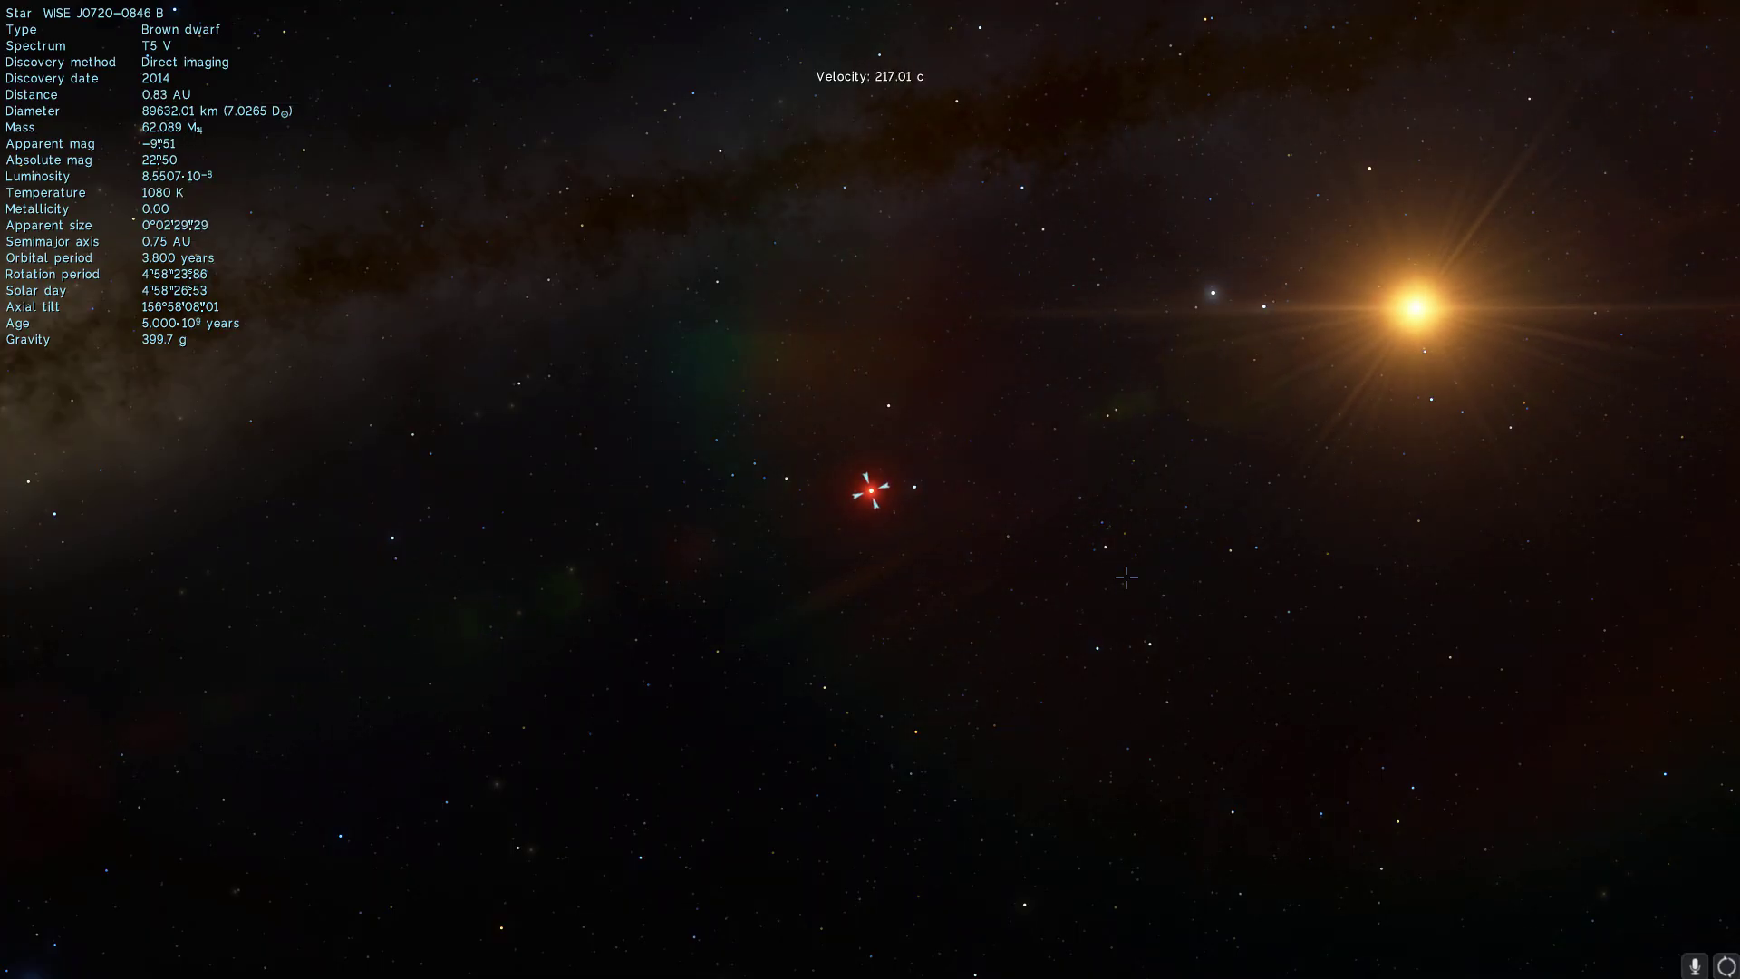
mouse_move(188, 965)
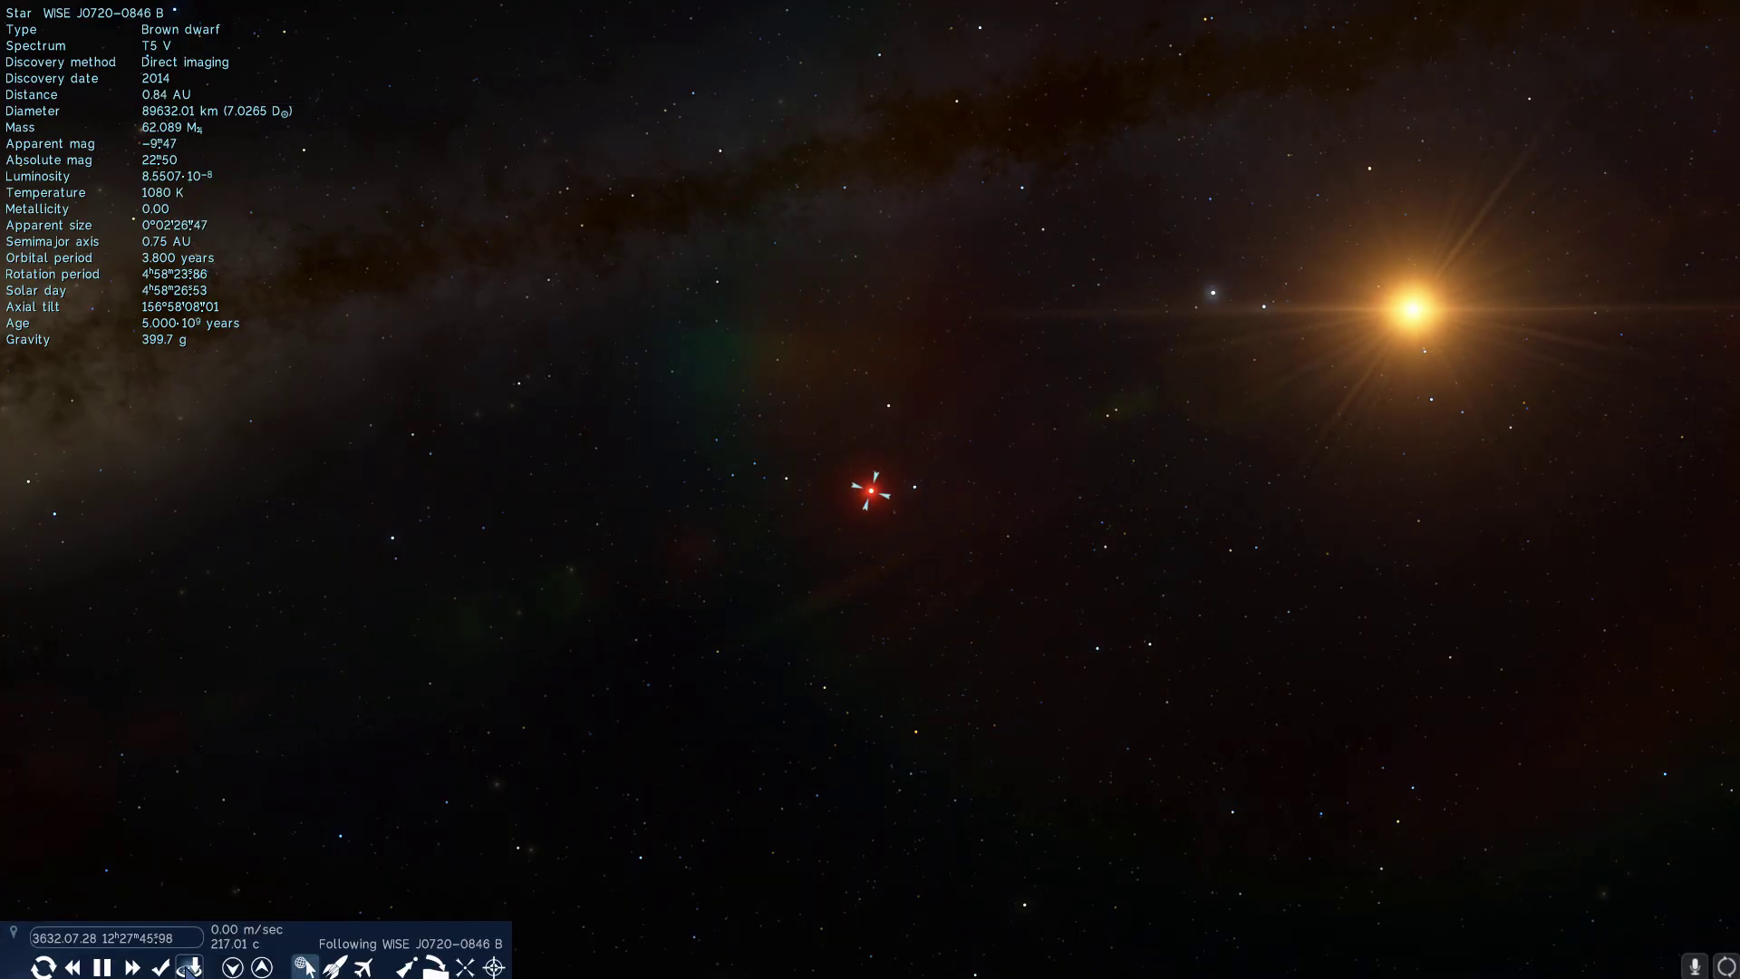
click(132, 967)
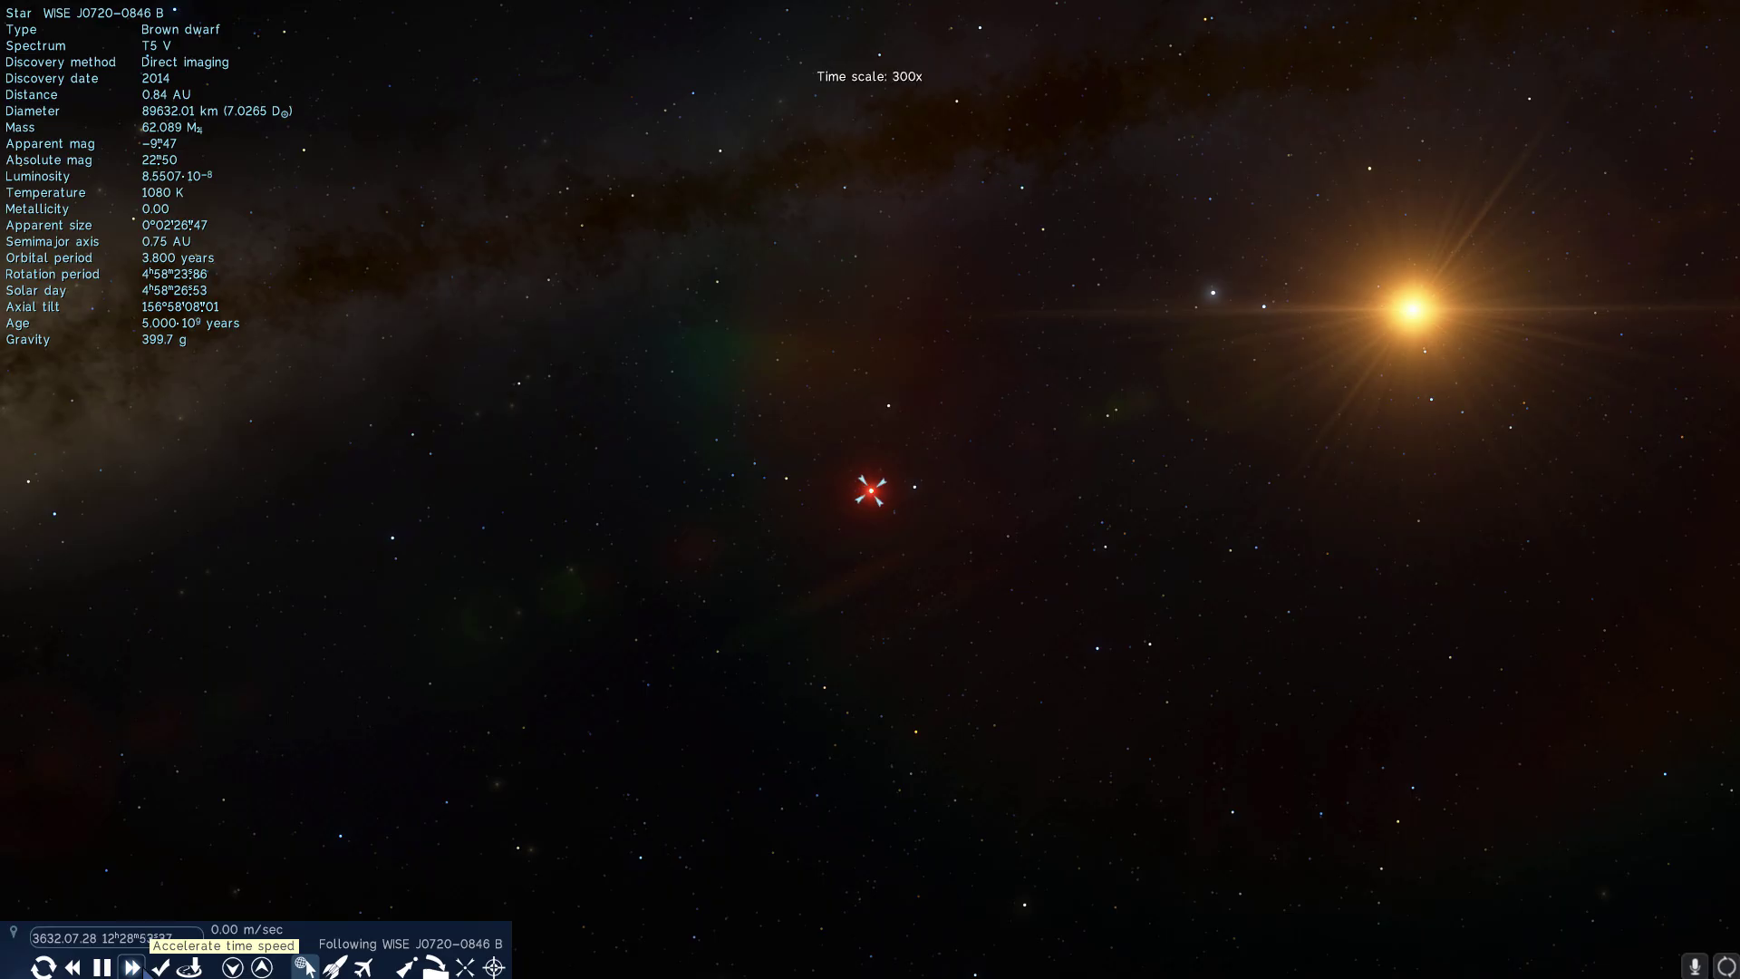
click(144, 972)
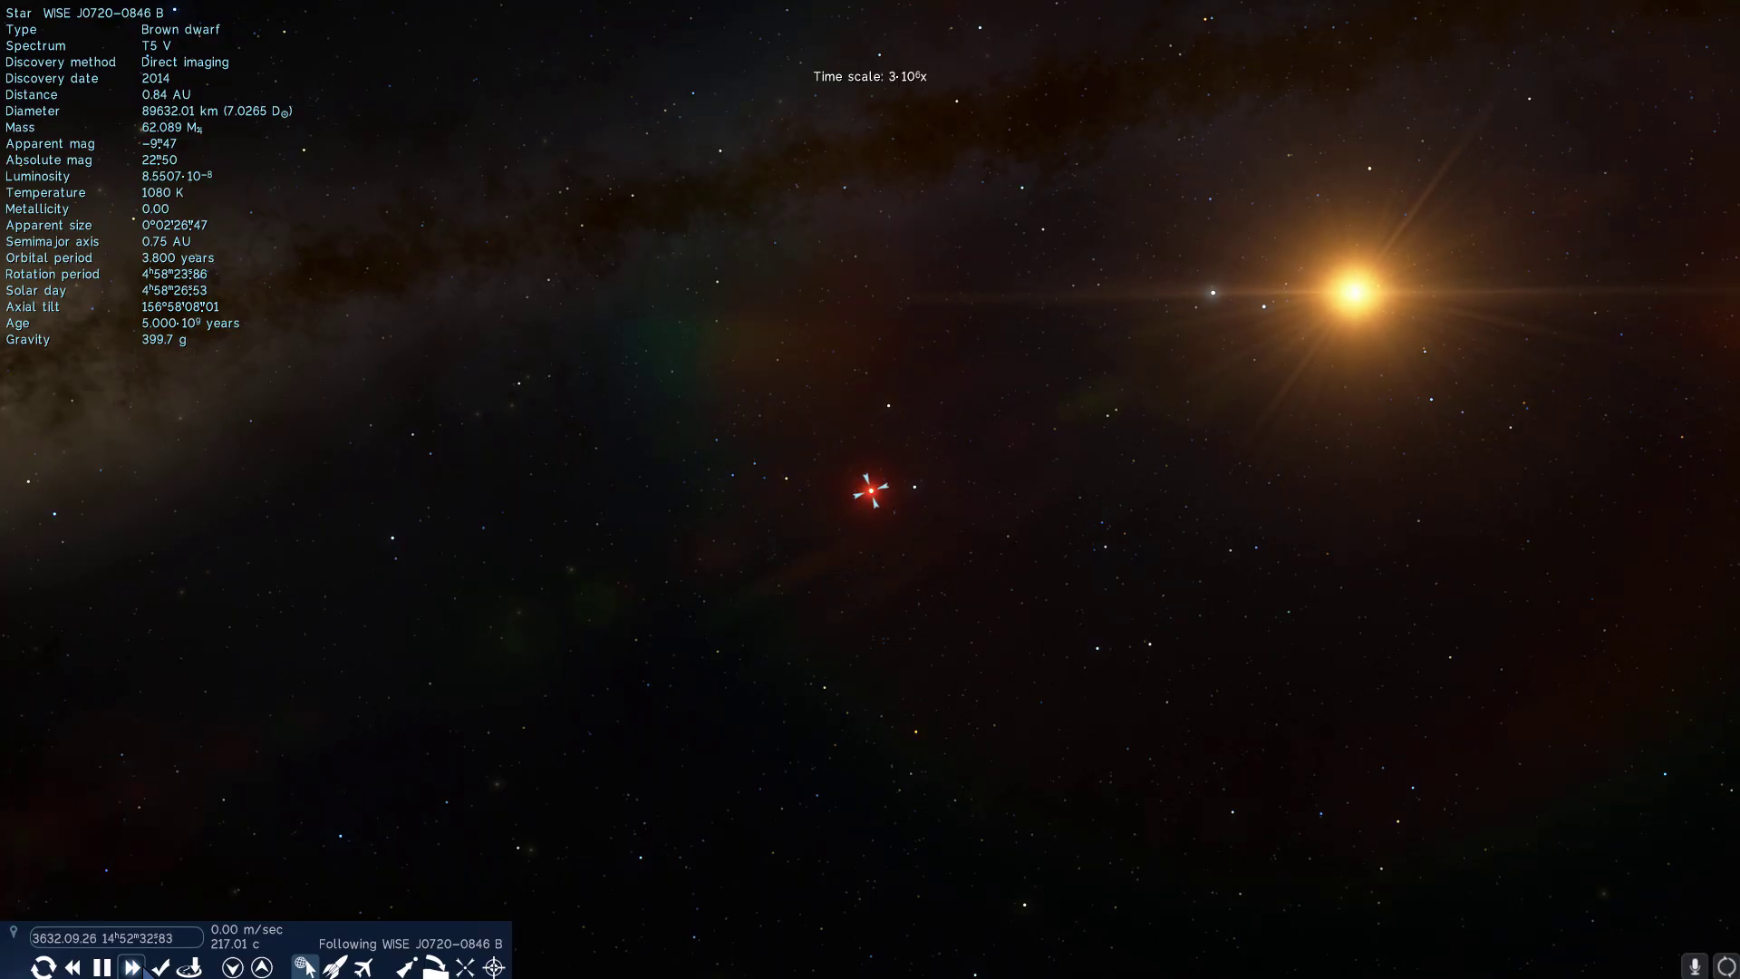
click(143, 970)
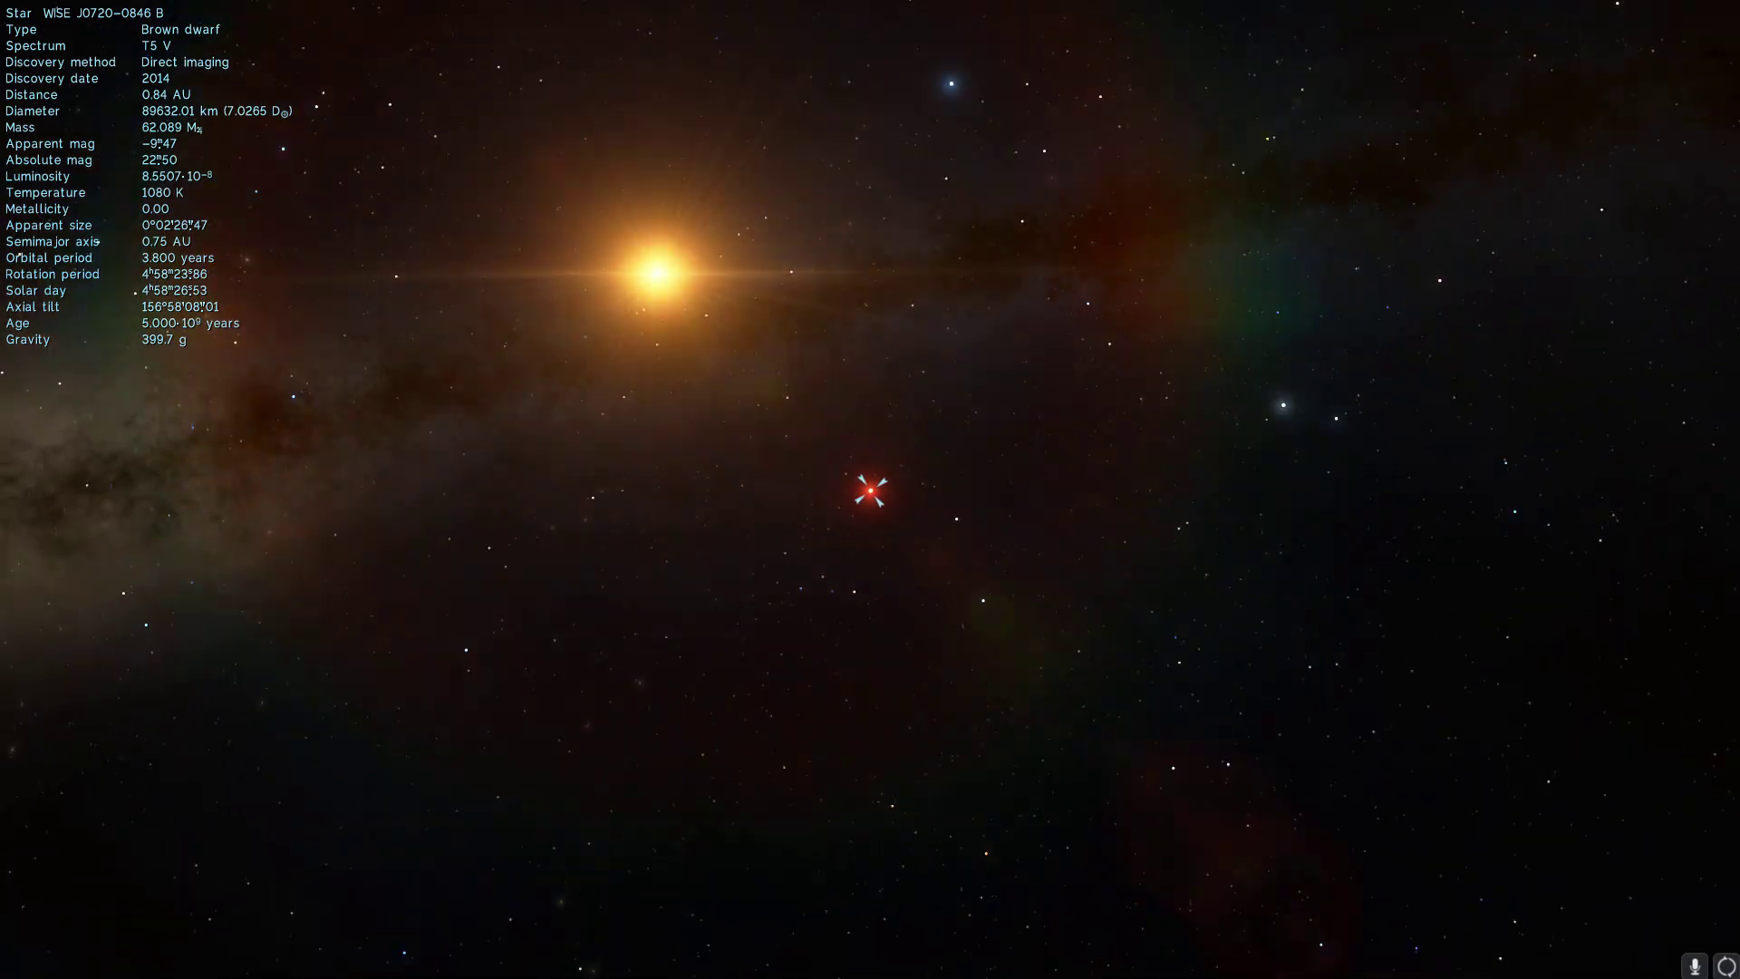
- Observe the two dwarfs' orbital motion from different angles out to about 1.12 AU, and slow the time scale to 1·10⁶x
scroll(1222, 493, down, 3)
scroll(1216, 494, down, 2)
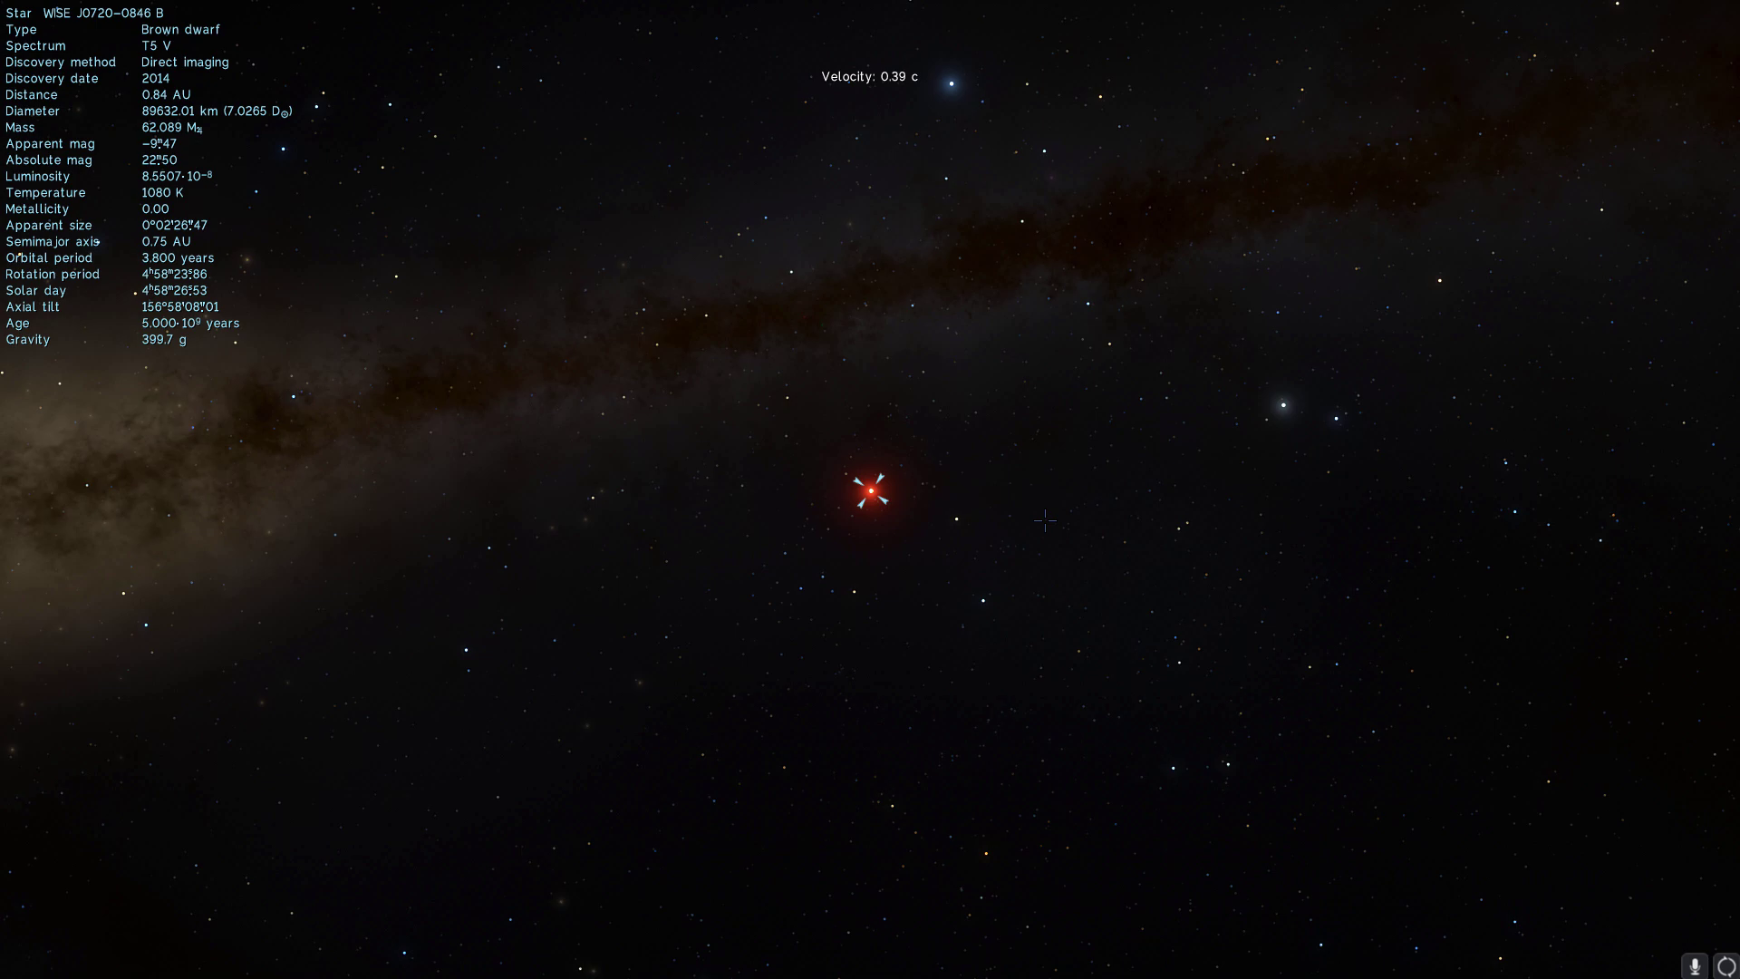
drag(1194, 520, 540, 263)
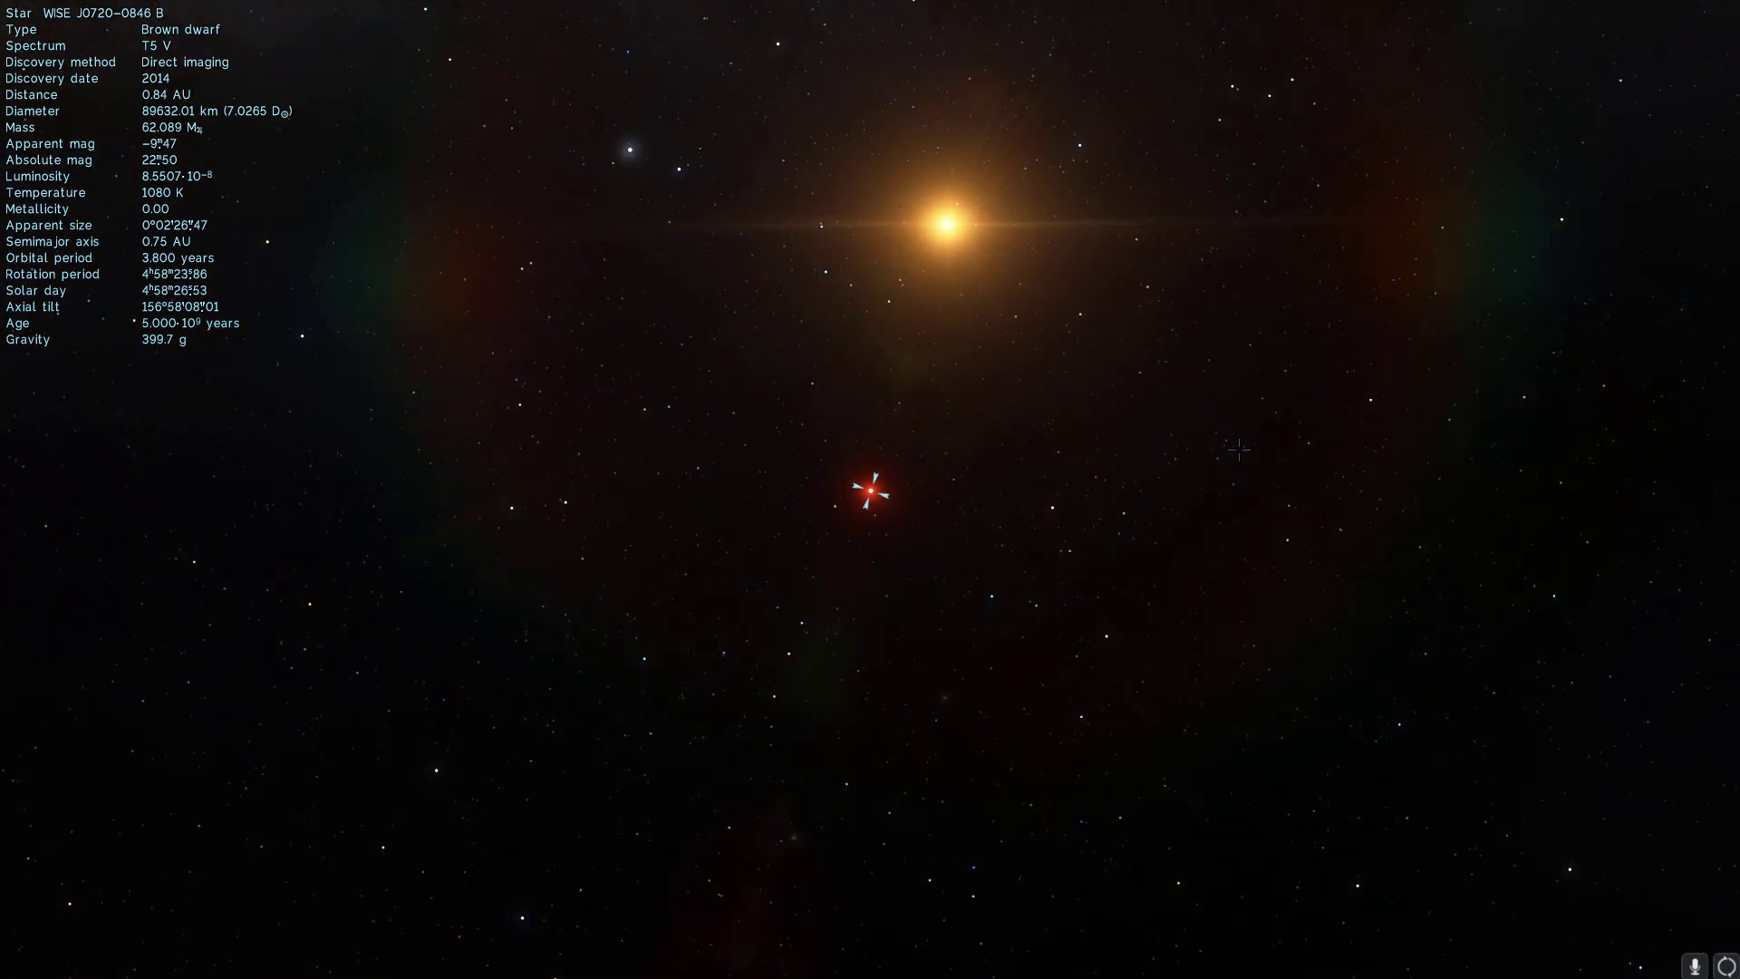
drag(1326, 494, 1332, 657)
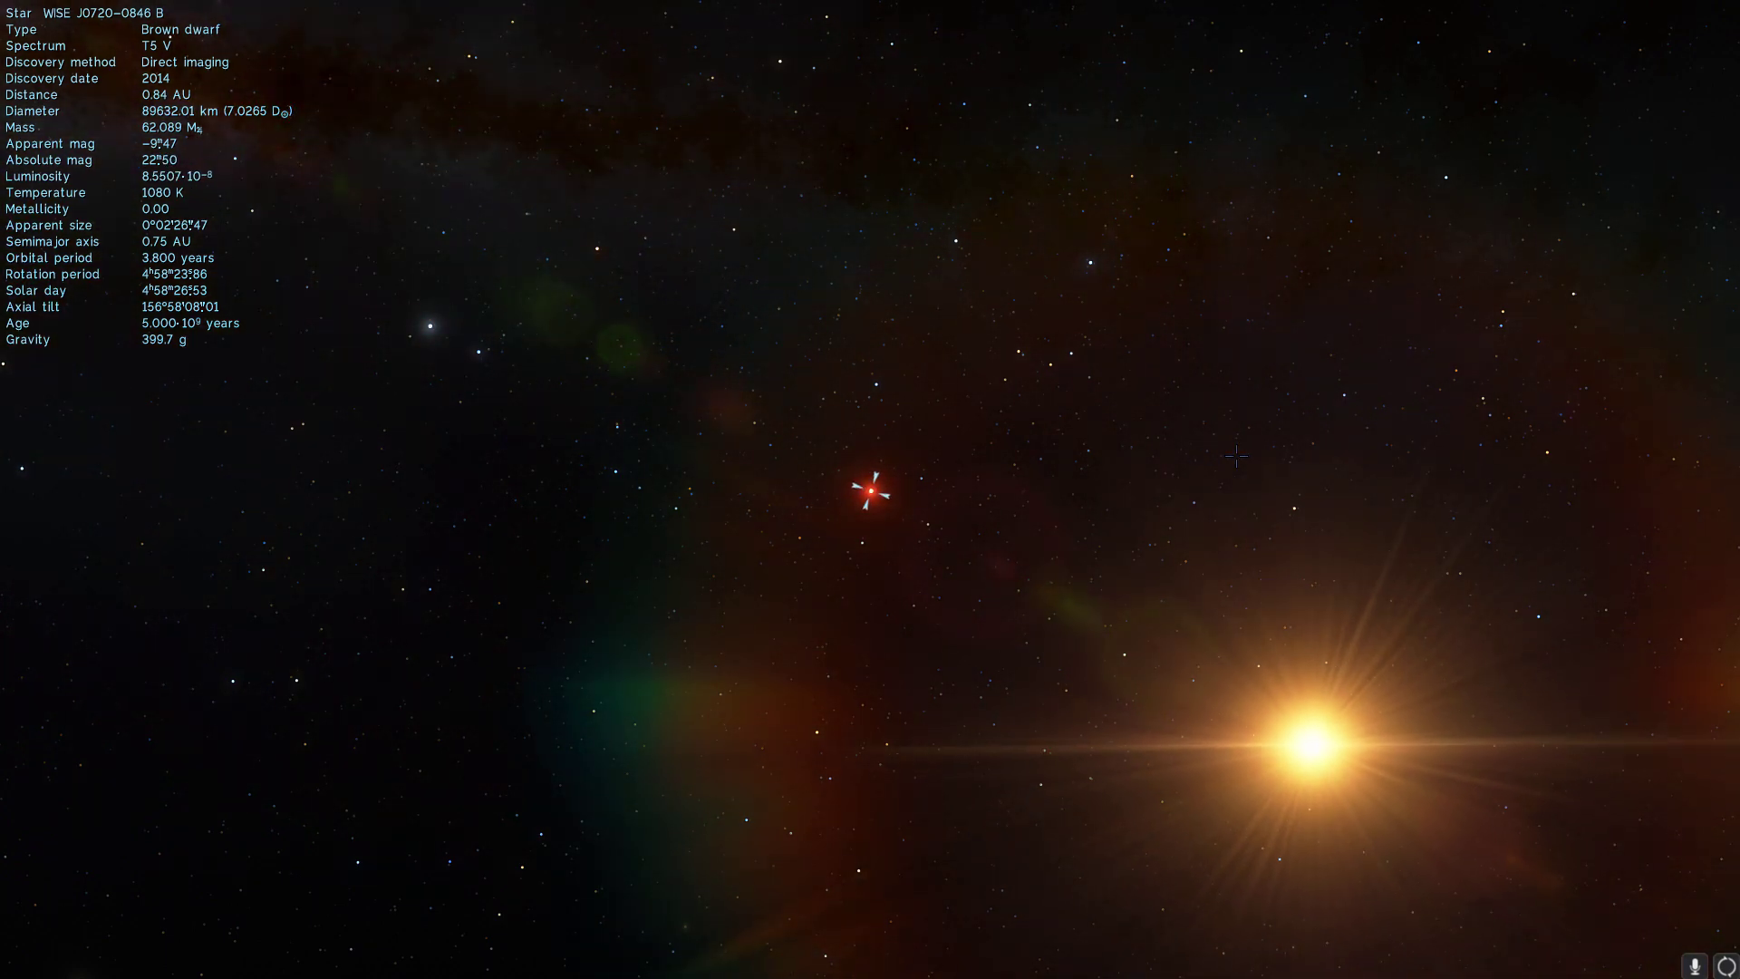
drag(1220, 422, 1146, 481)
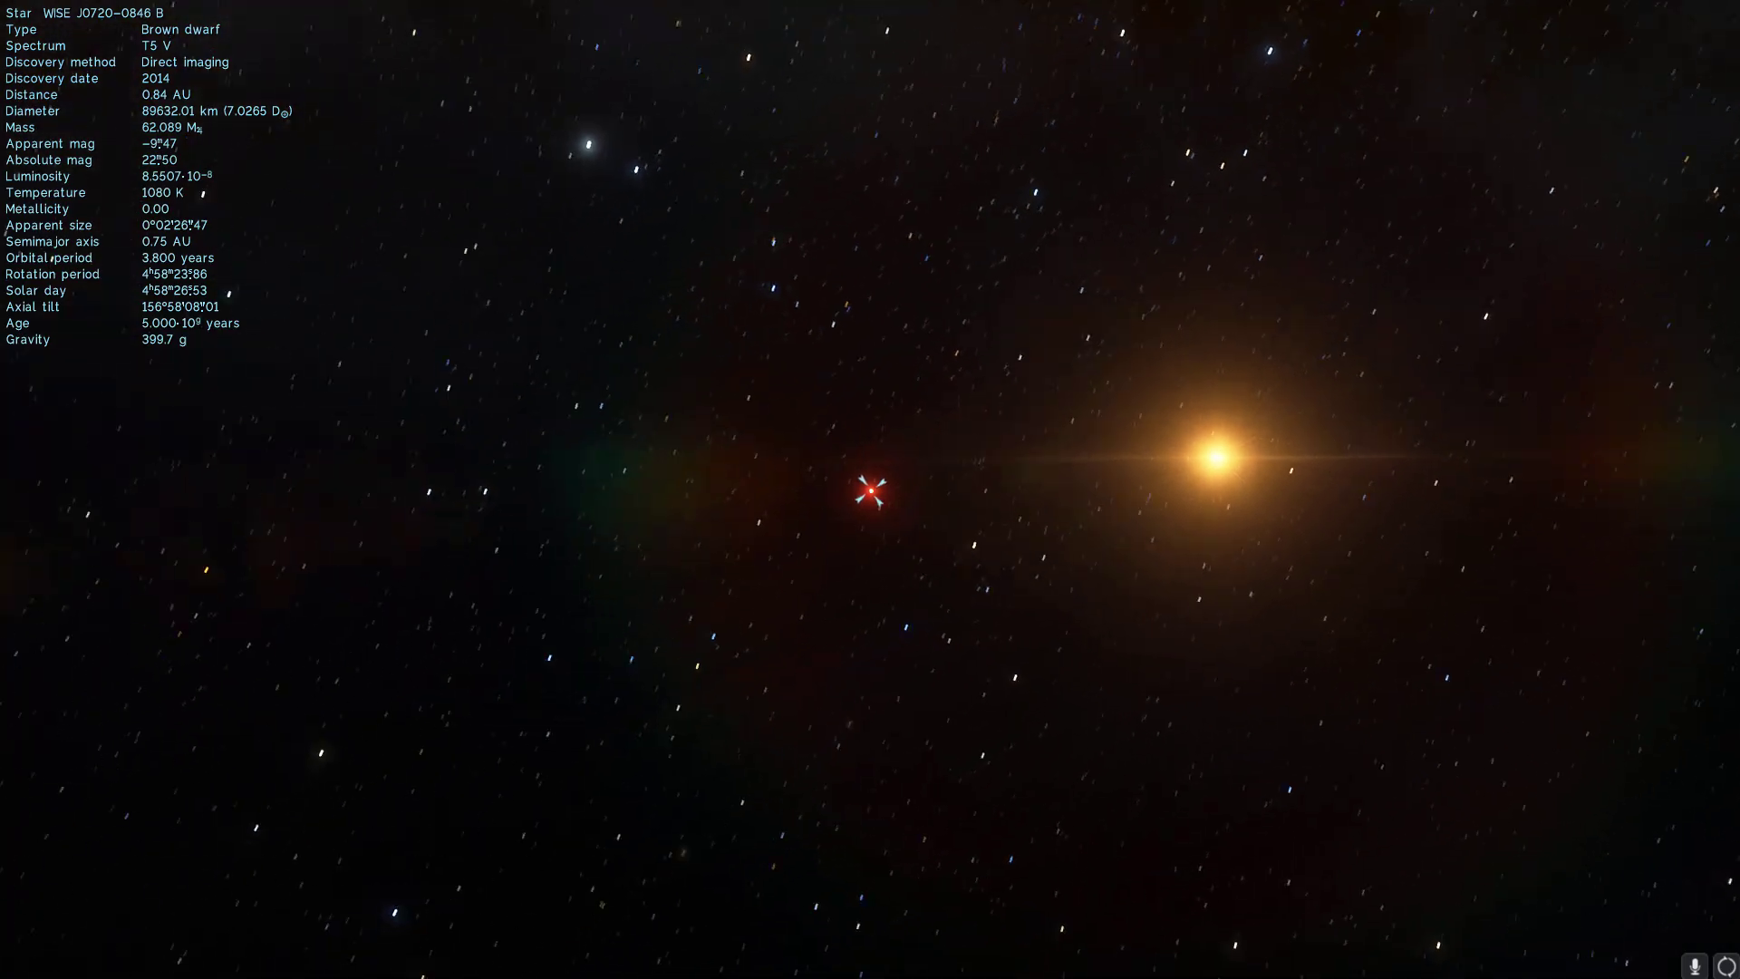
scroll(1145, 481, down, 5)
key(s)
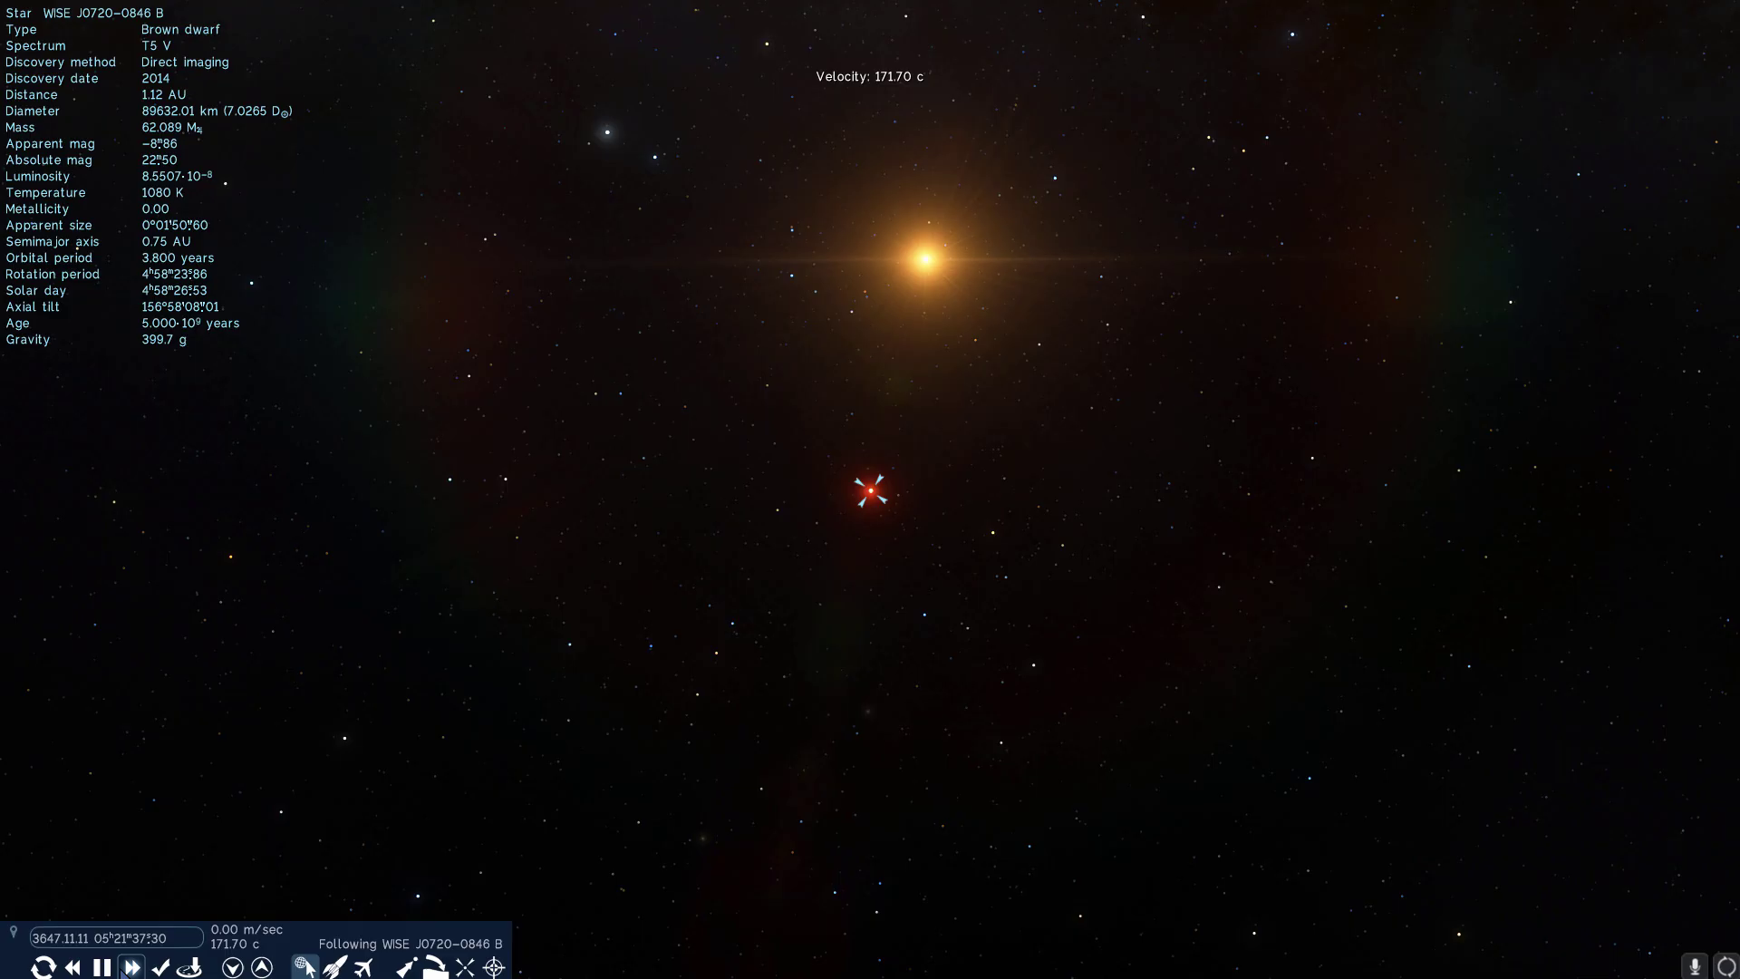
click(84, 967)
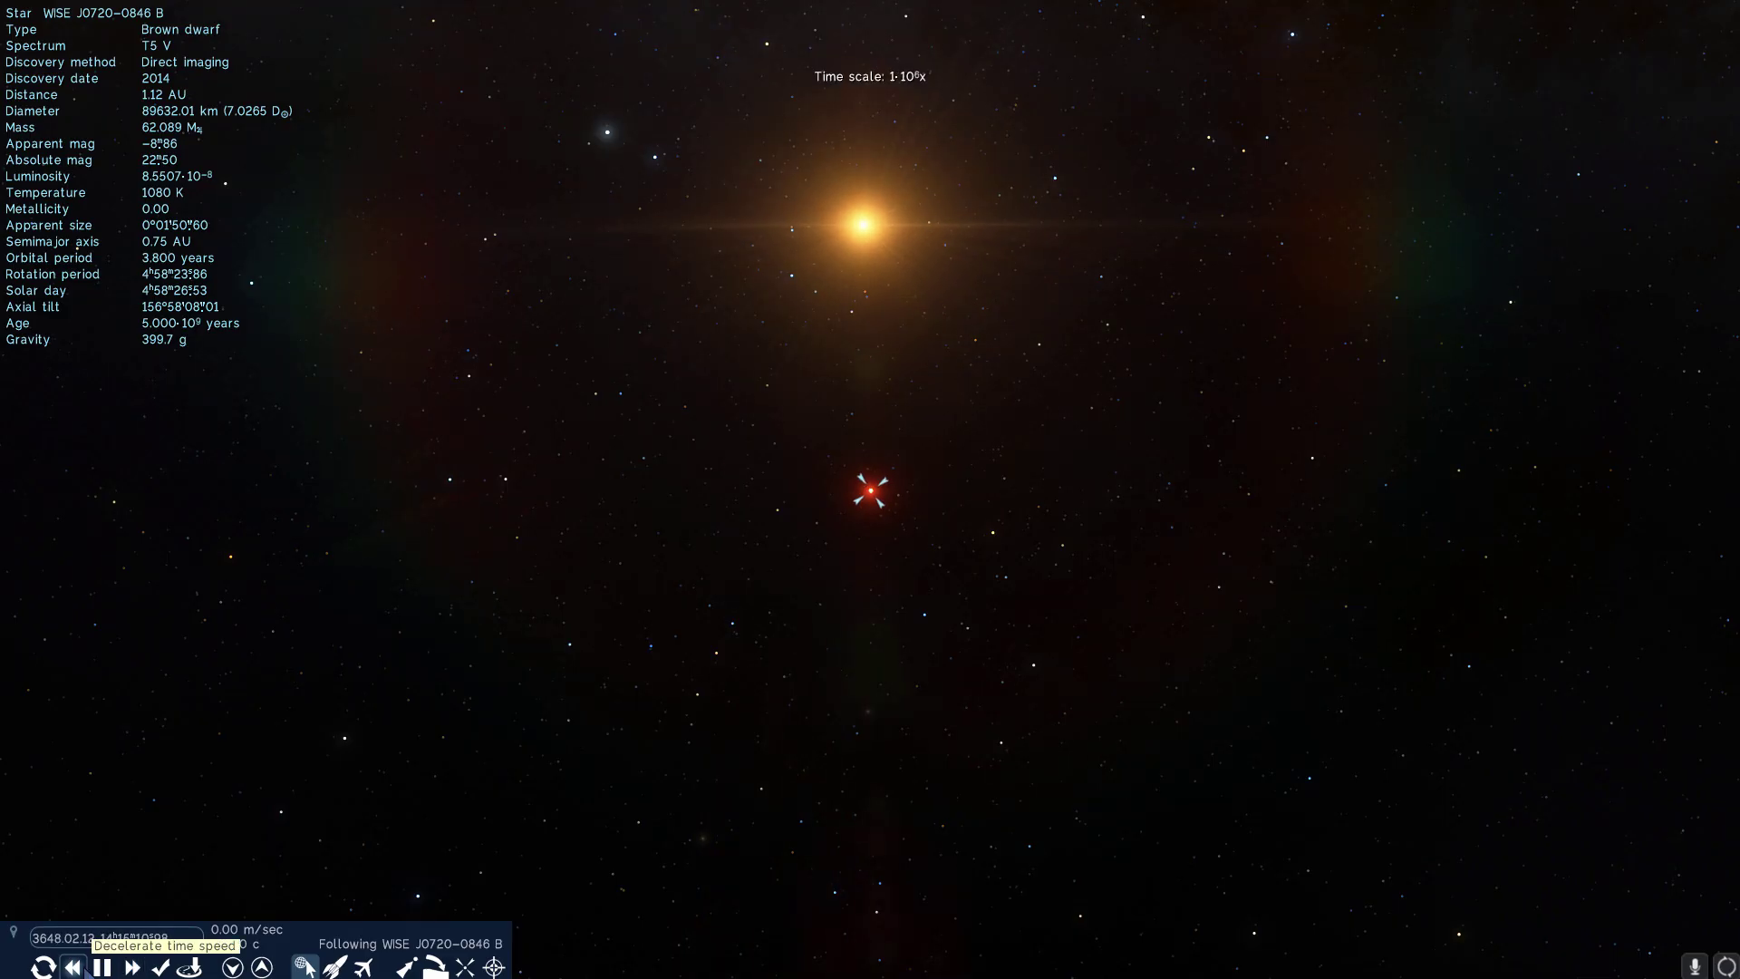
- Observe WISE J0720-0846 B and its red dwarf companion from other angles and from farther away
click(857, 217)
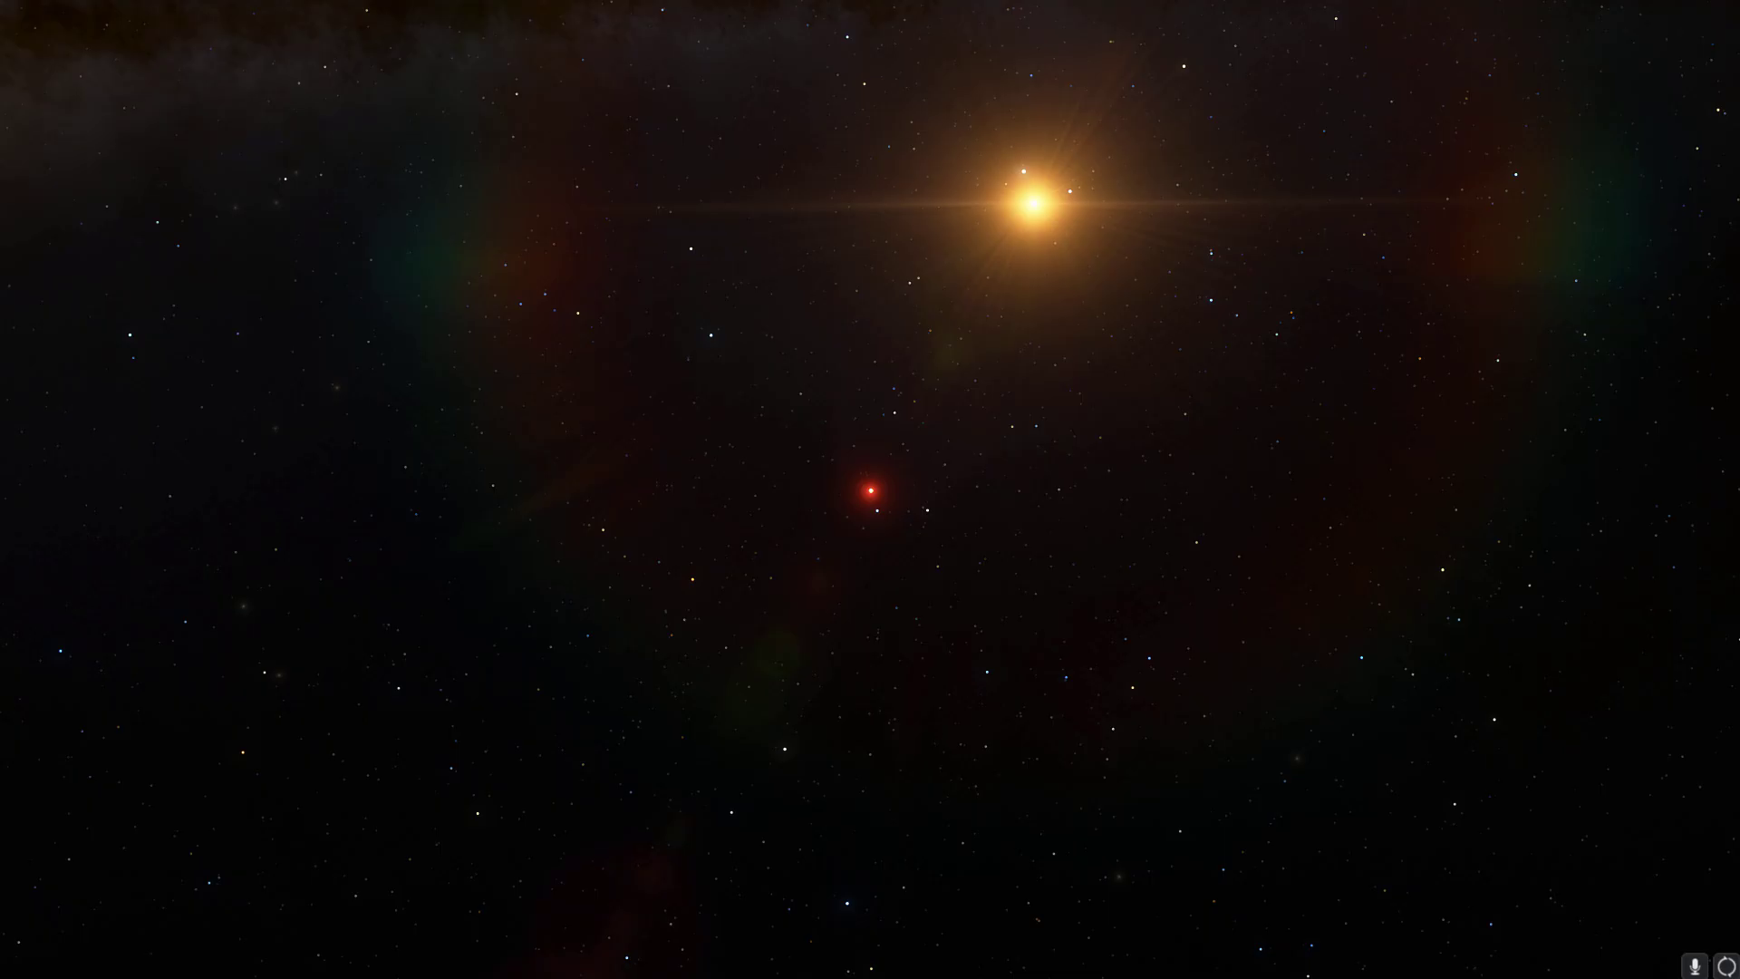
drag(847, 215, 1082, 358)
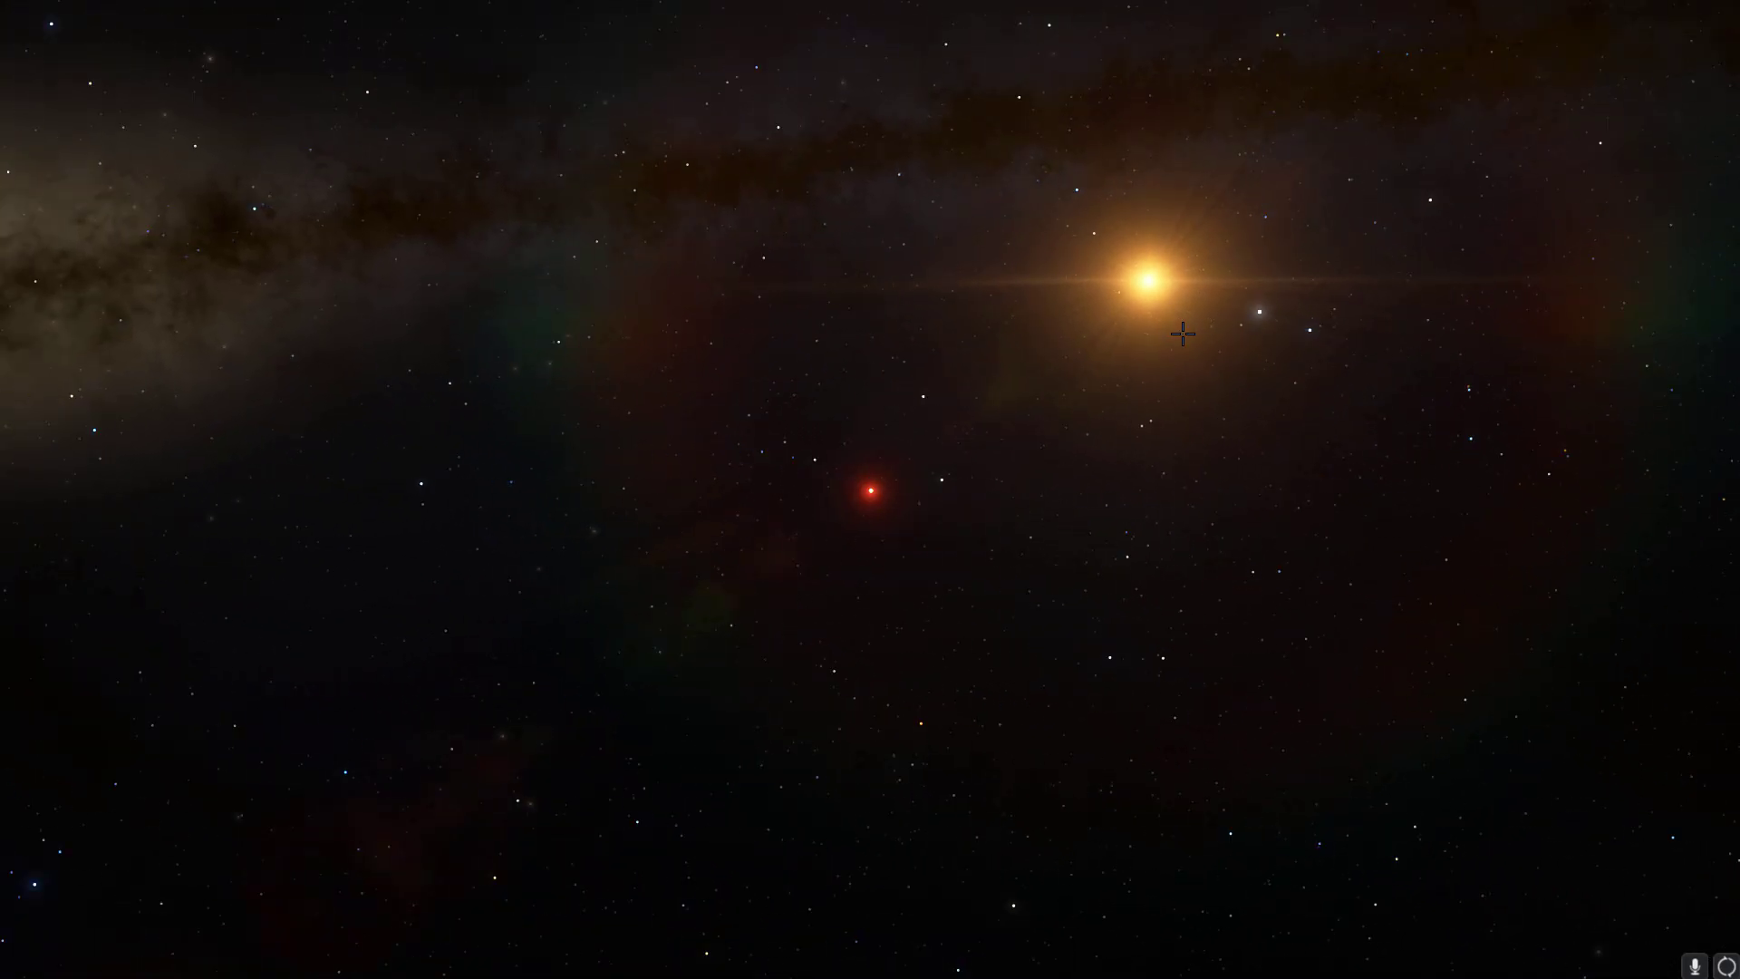
key(s)
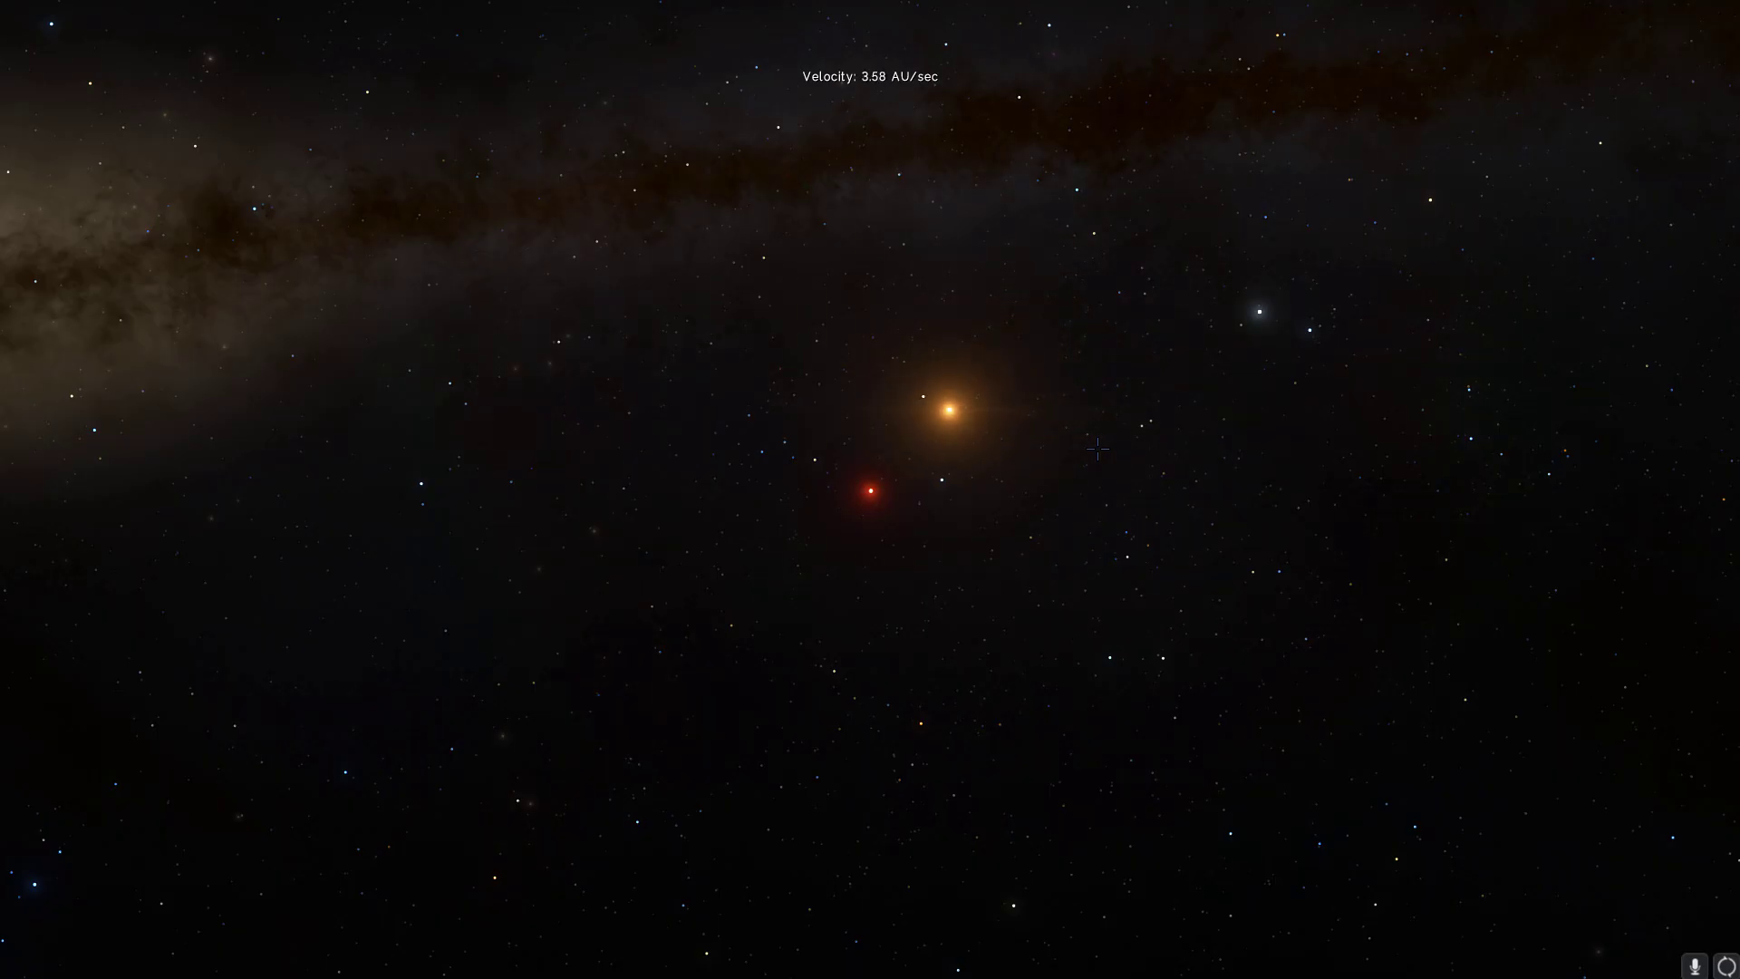
drag(1045, 366, 1073, 362)
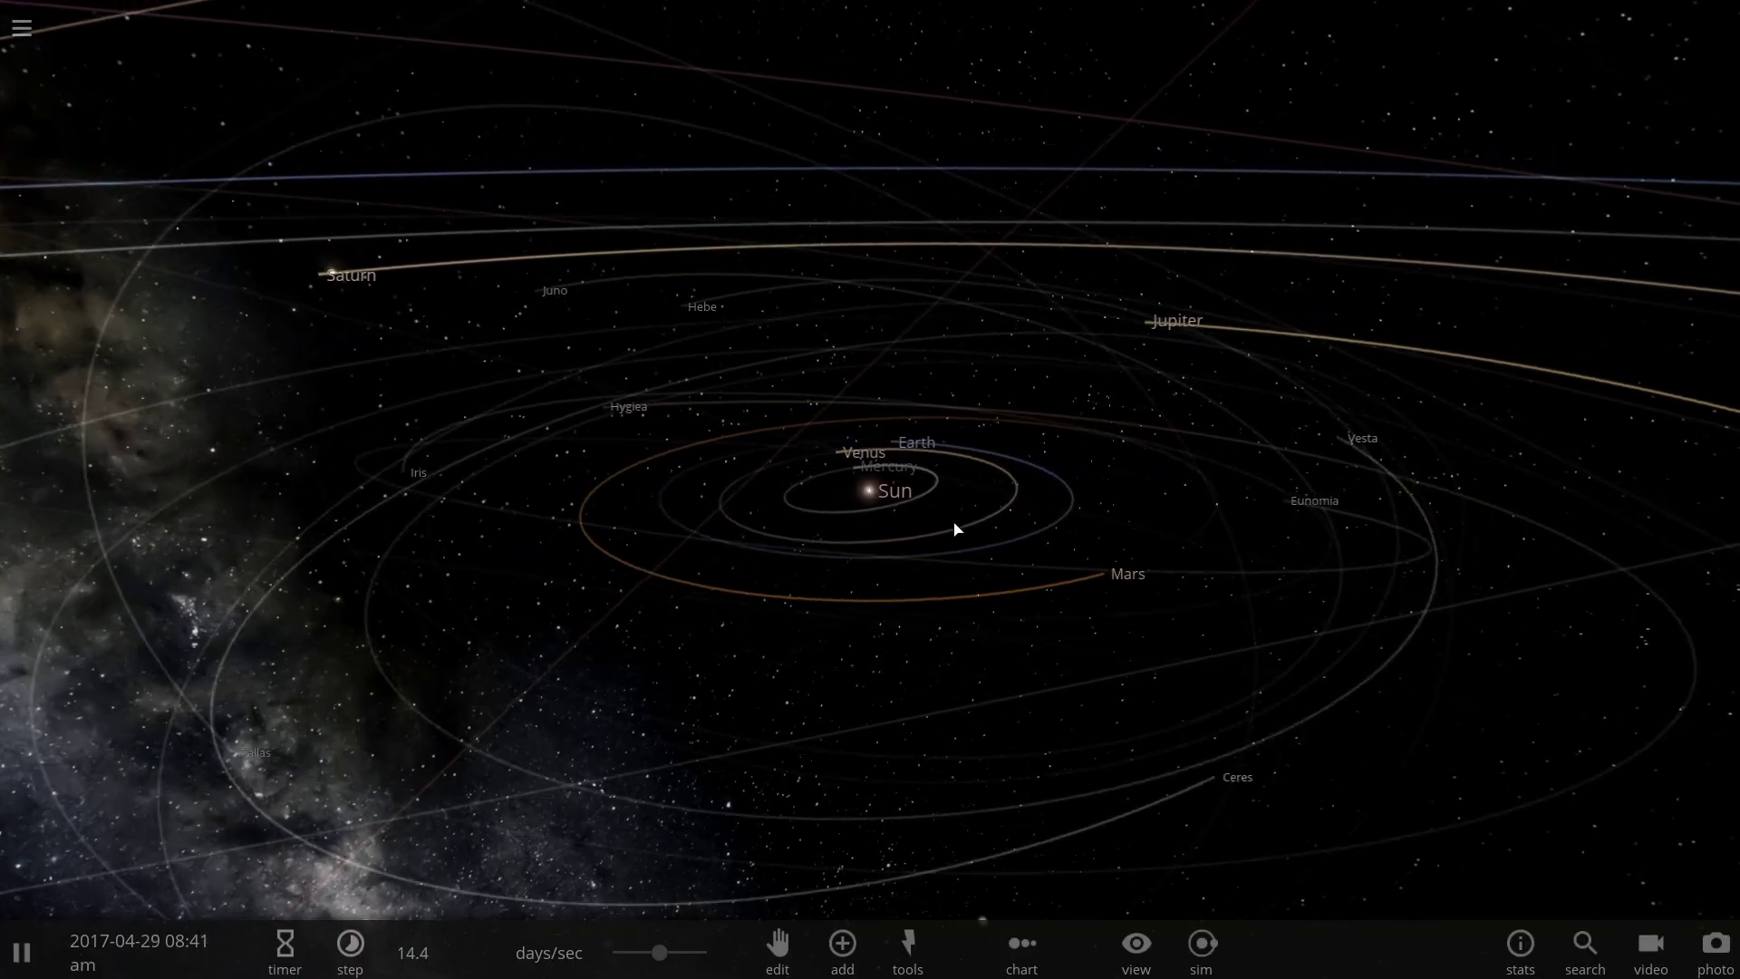
- Switch to Universe Sandbox and survey the solar system's orbits around the Sun, from the inner planets out to Uranus and Pluto
scroll(900, 567, down, 5)
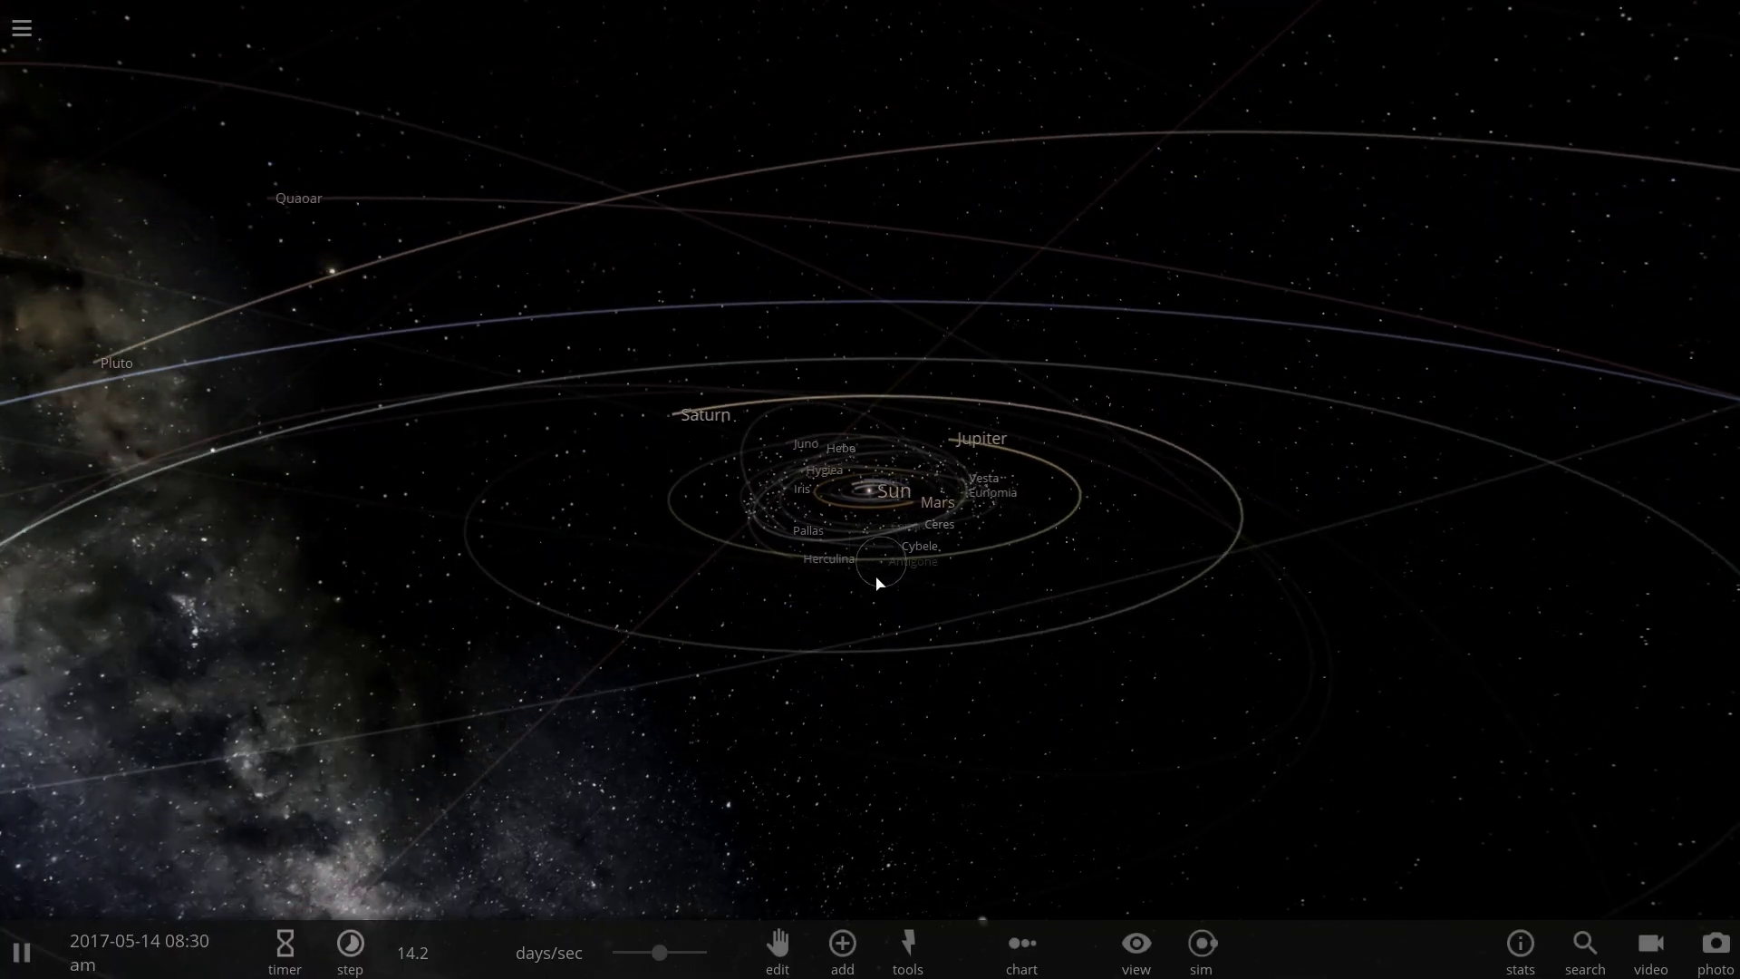
scroll(867, 593, down, 3)
drag(858, 602, 897, 617)
scroll(895, 606, up, 3)
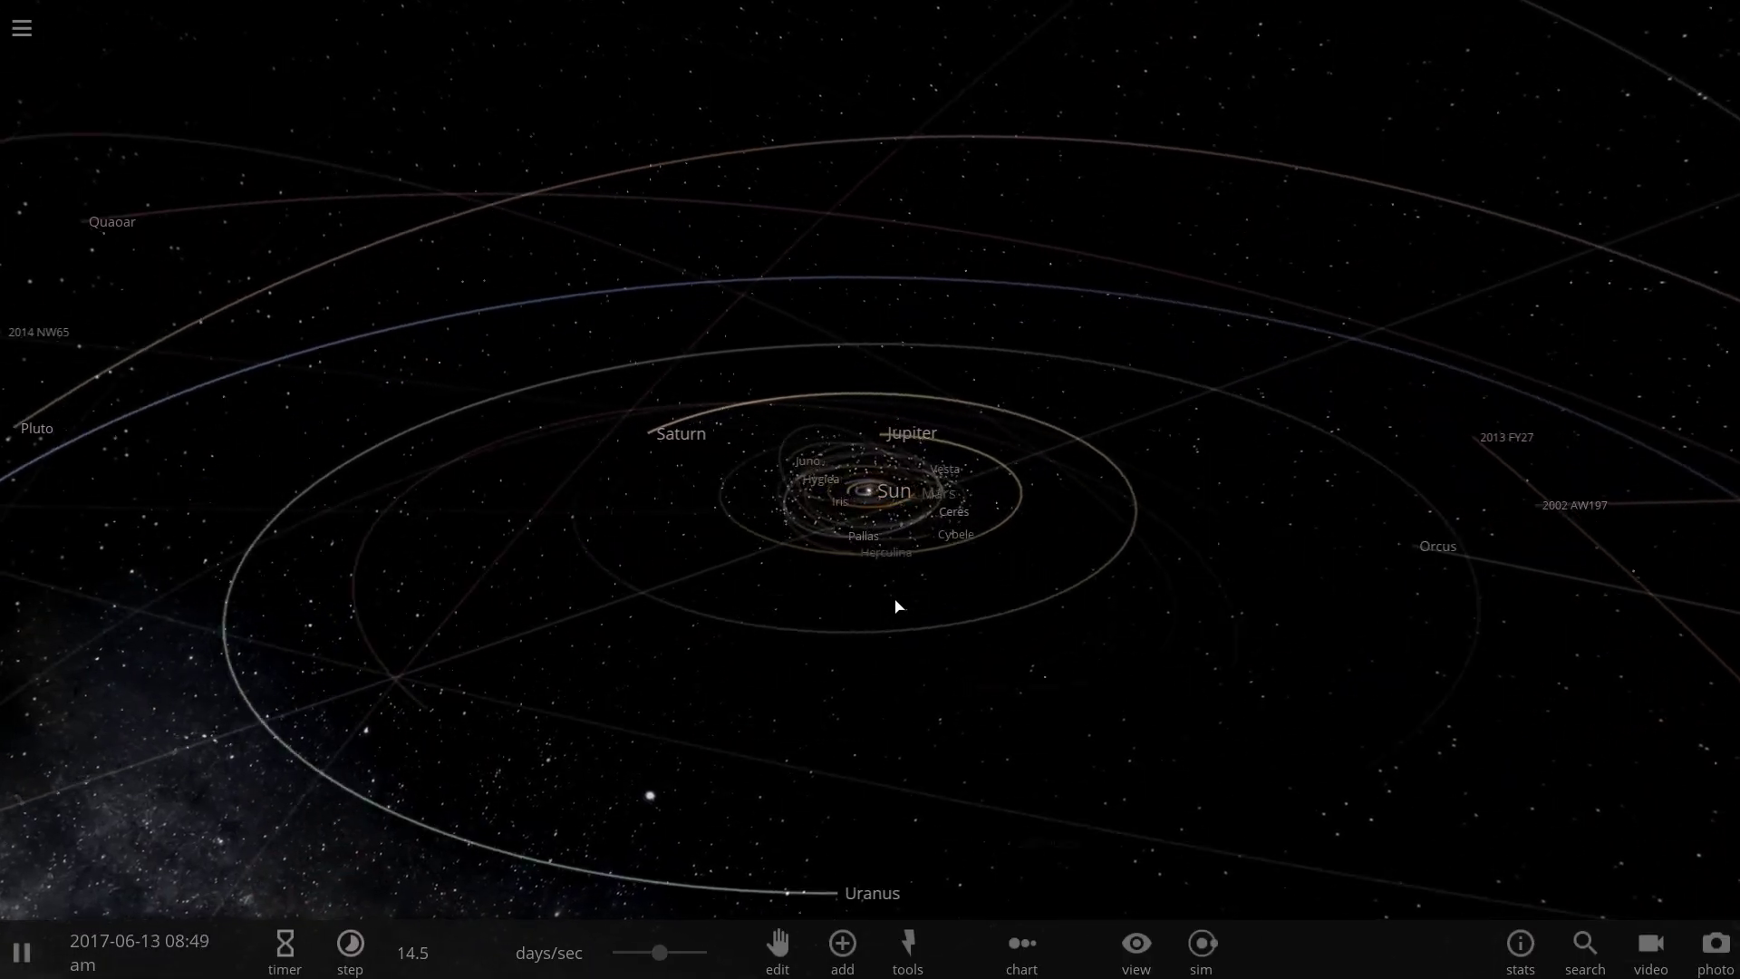
scroll(895, 605, up, 5)
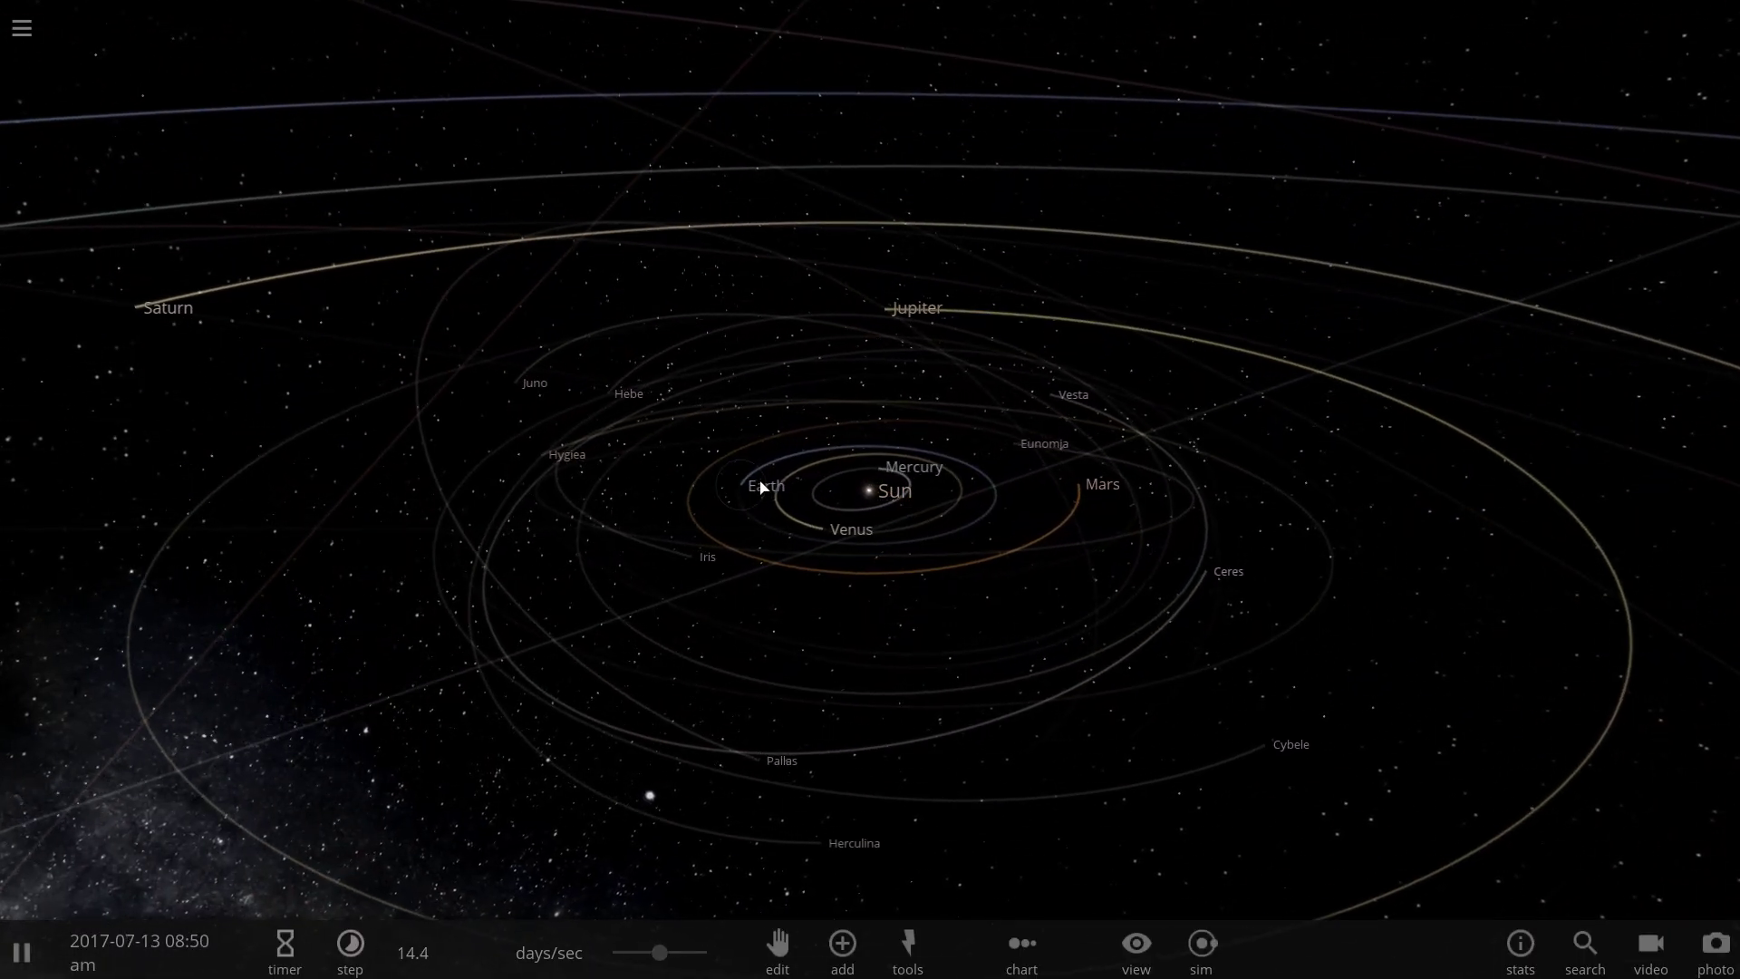
scroll(761, 486, down, 3)
- Start adding an object in orbit around the Sun and extend its preview orbit to about 1.02 light years
click(842, 943)
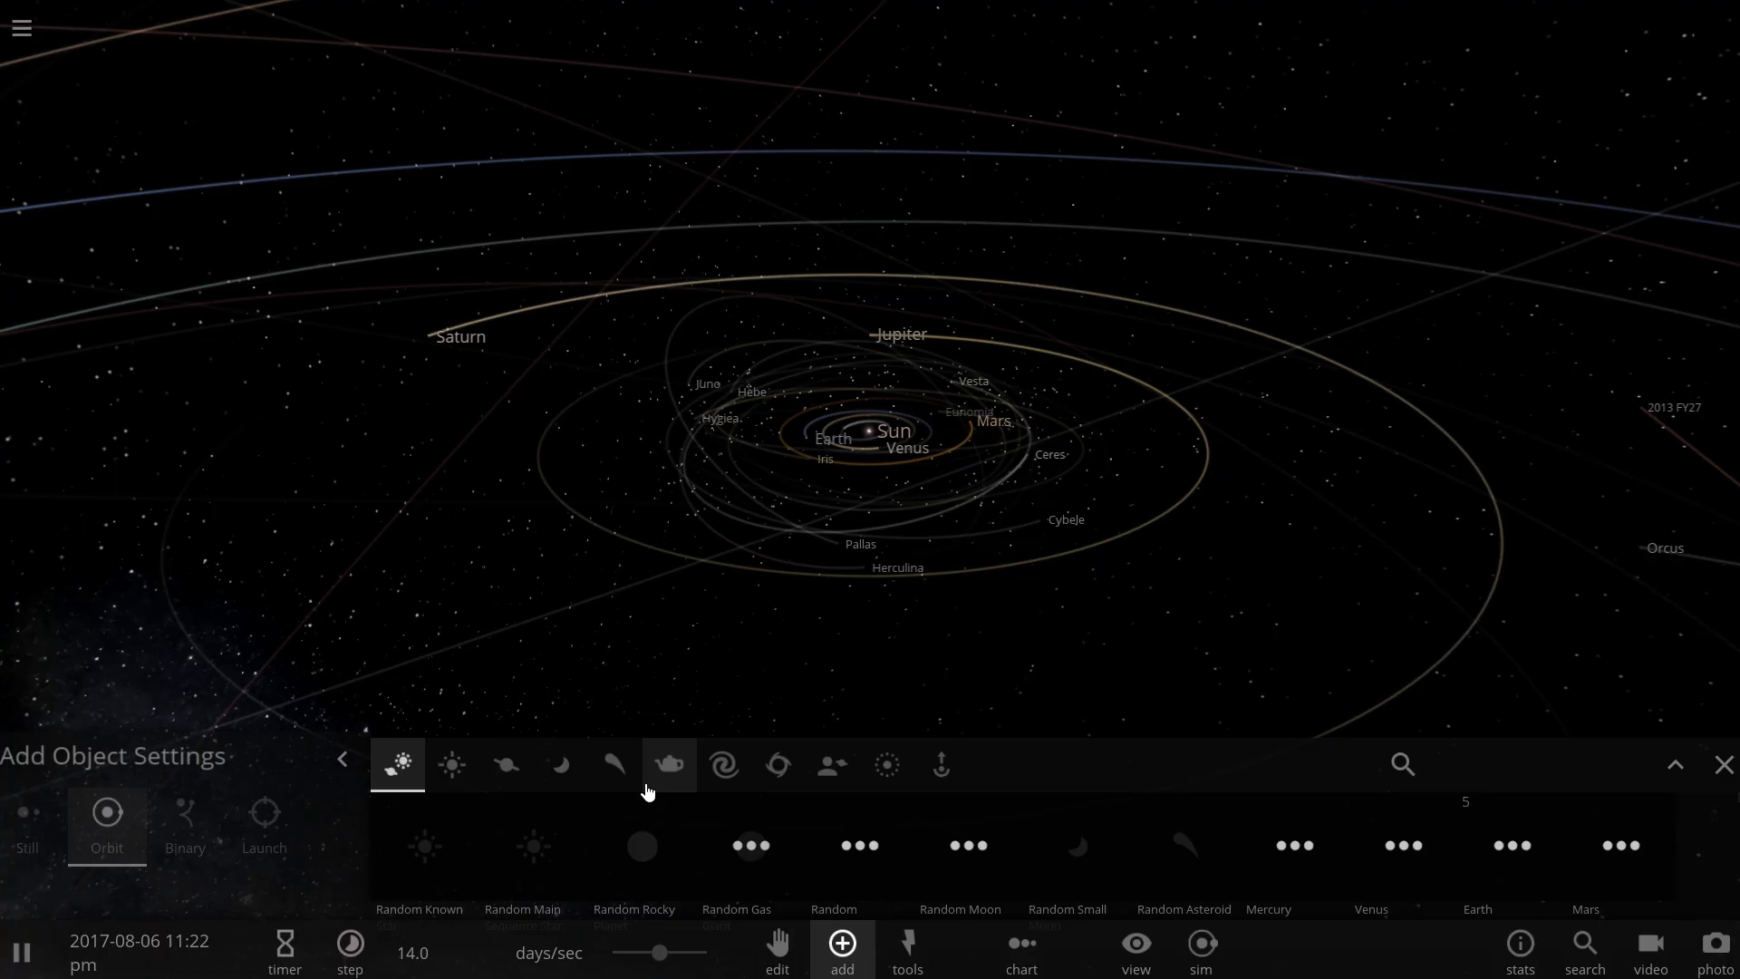
scroll(934, 639, down, 4)
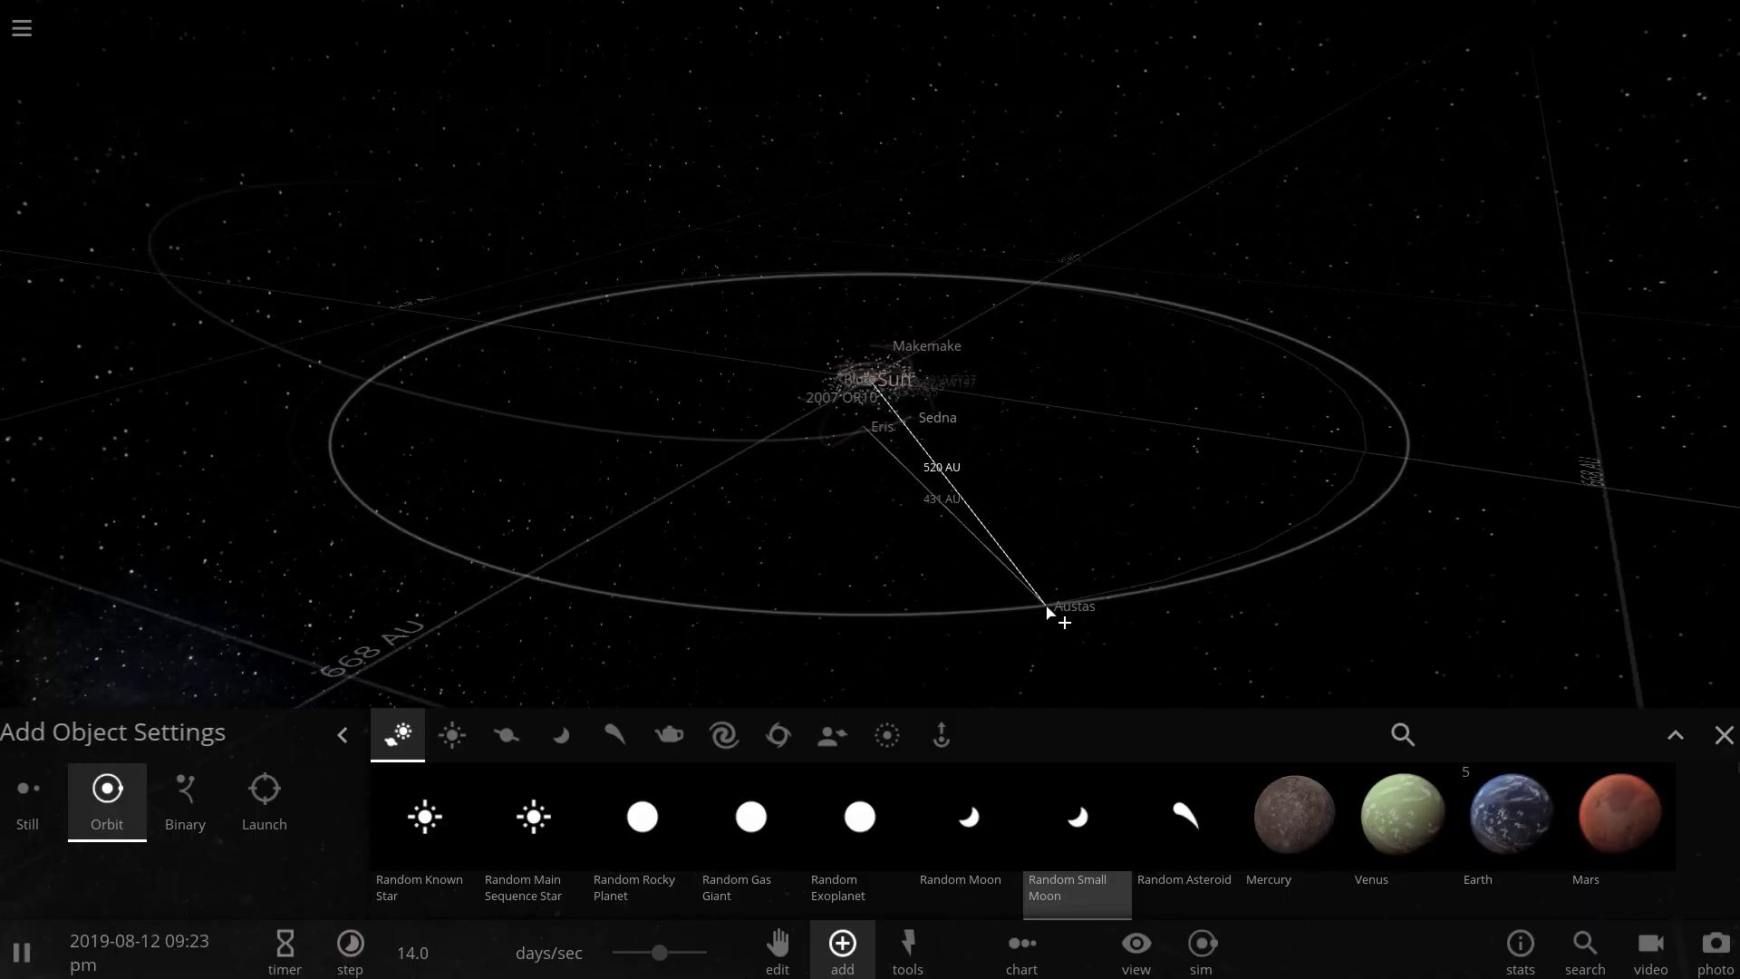
scroll(1048, 613, down, 5)
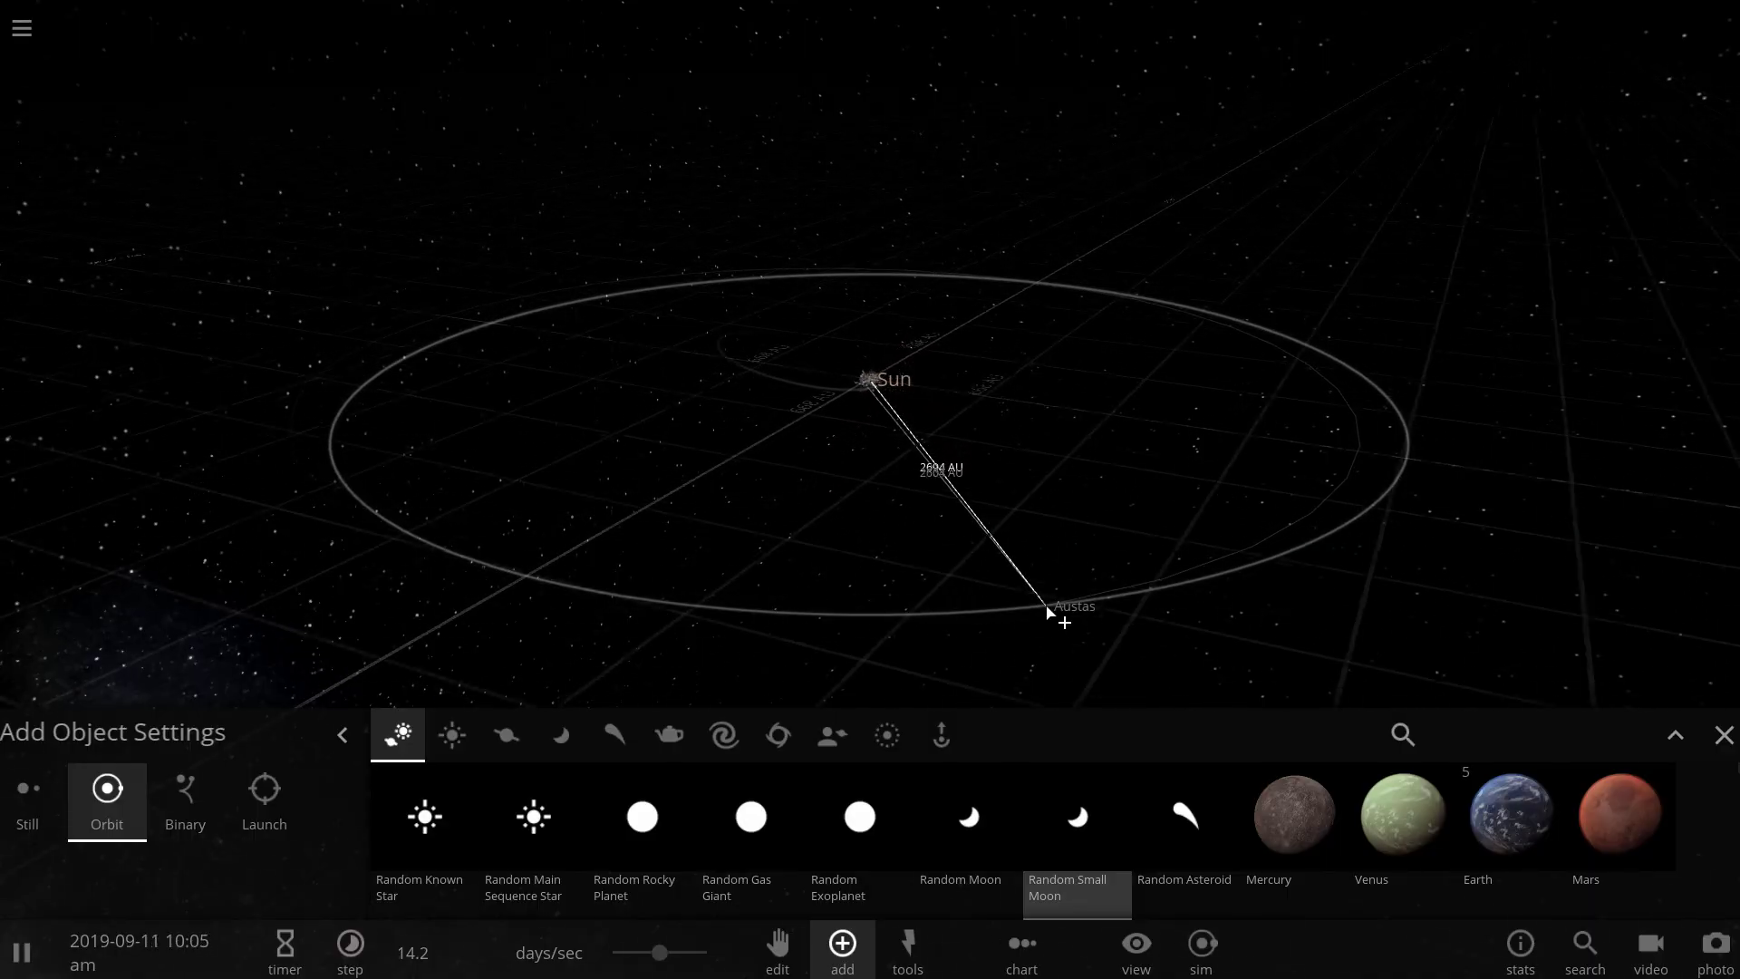
scroll(1048, 614, down, 4)
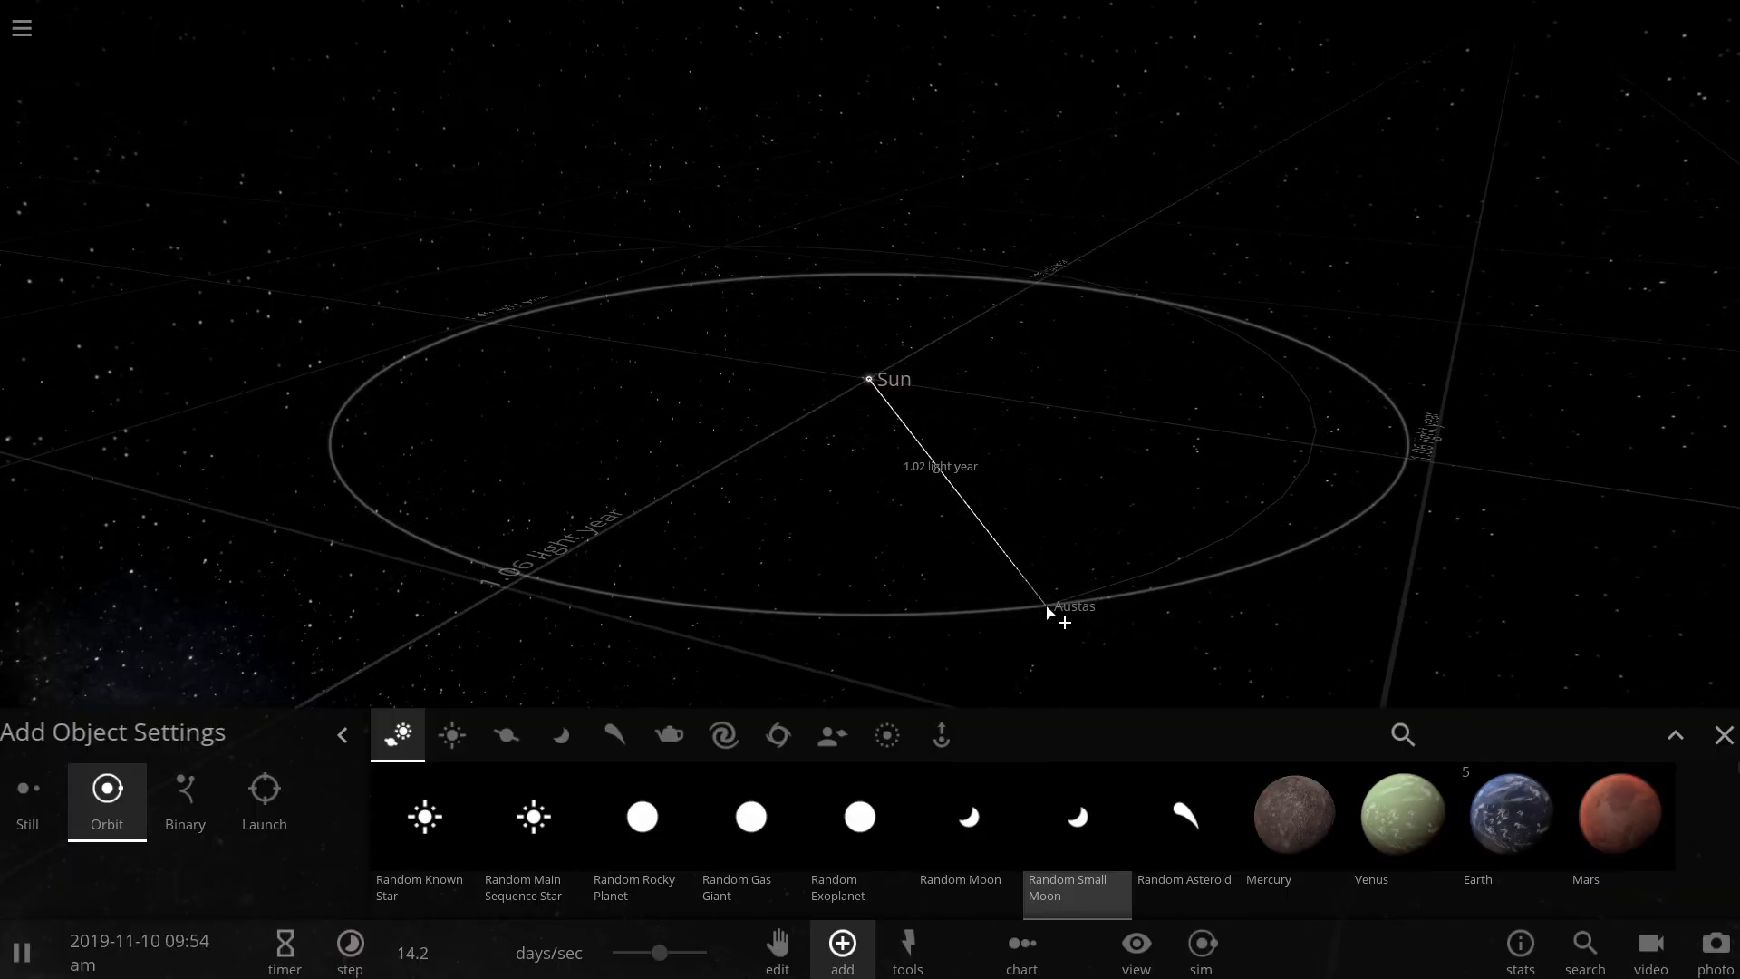
drag(1127, 562, 1231, 548)
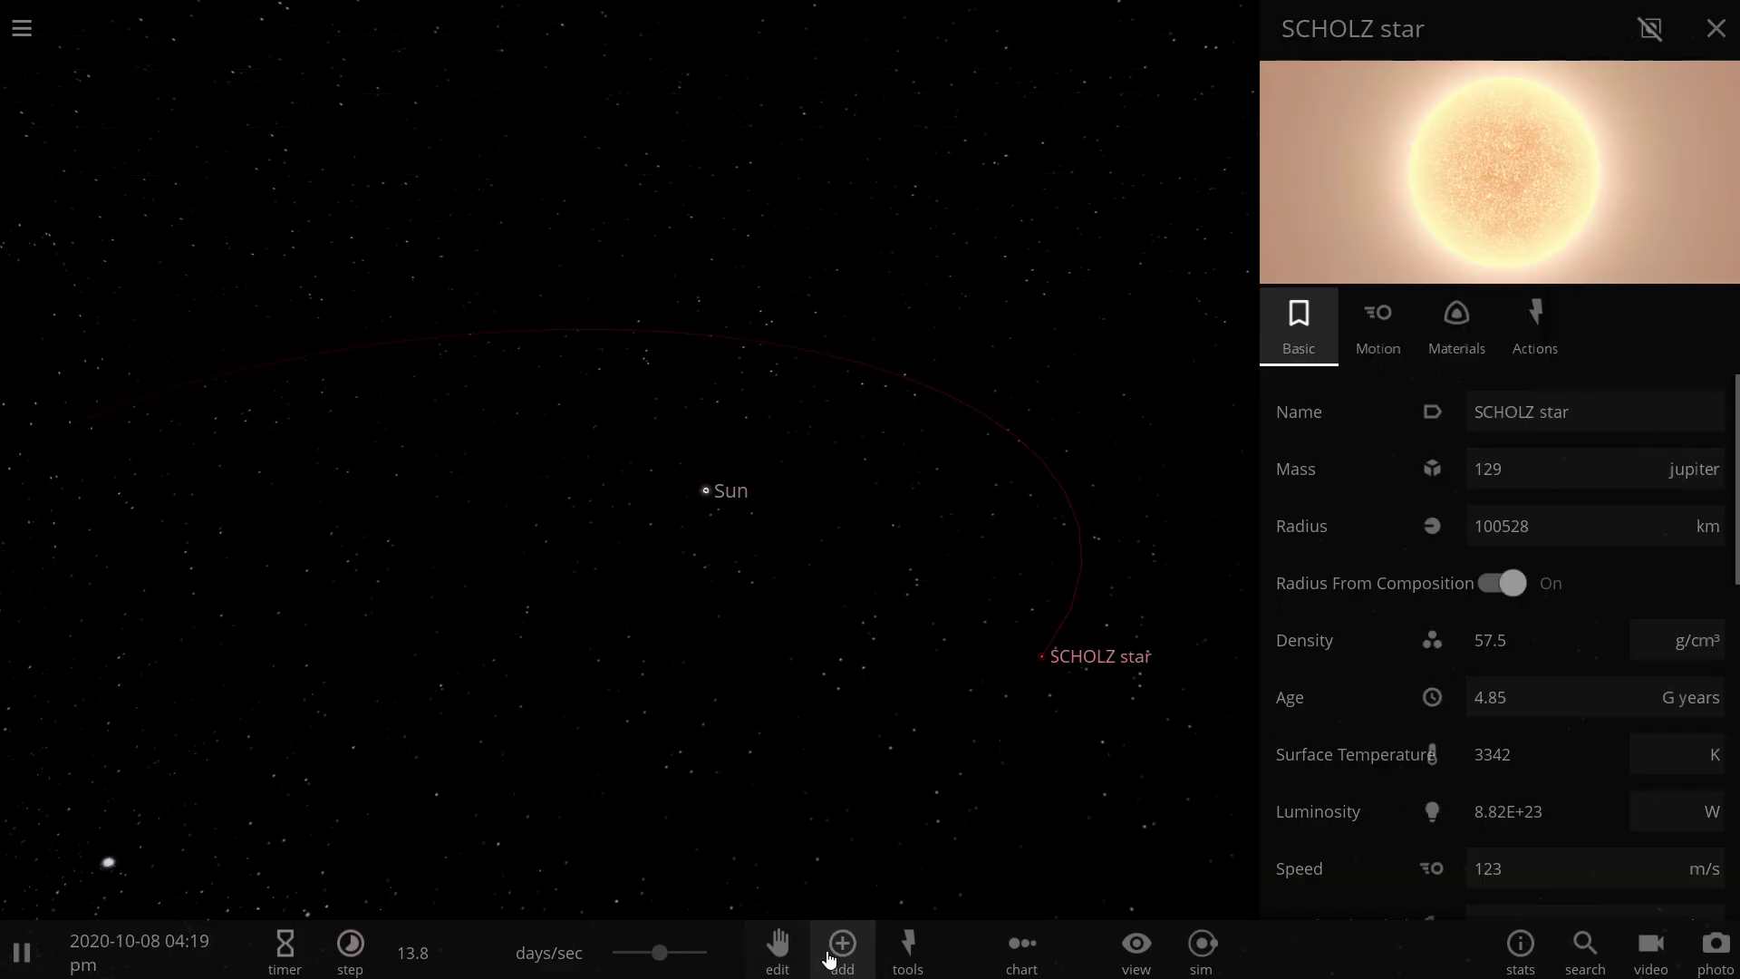
- Prepare to add a star in orbit around the SCHOLZ star, focusing on it up close and pausing the simulation
click(843, 944)
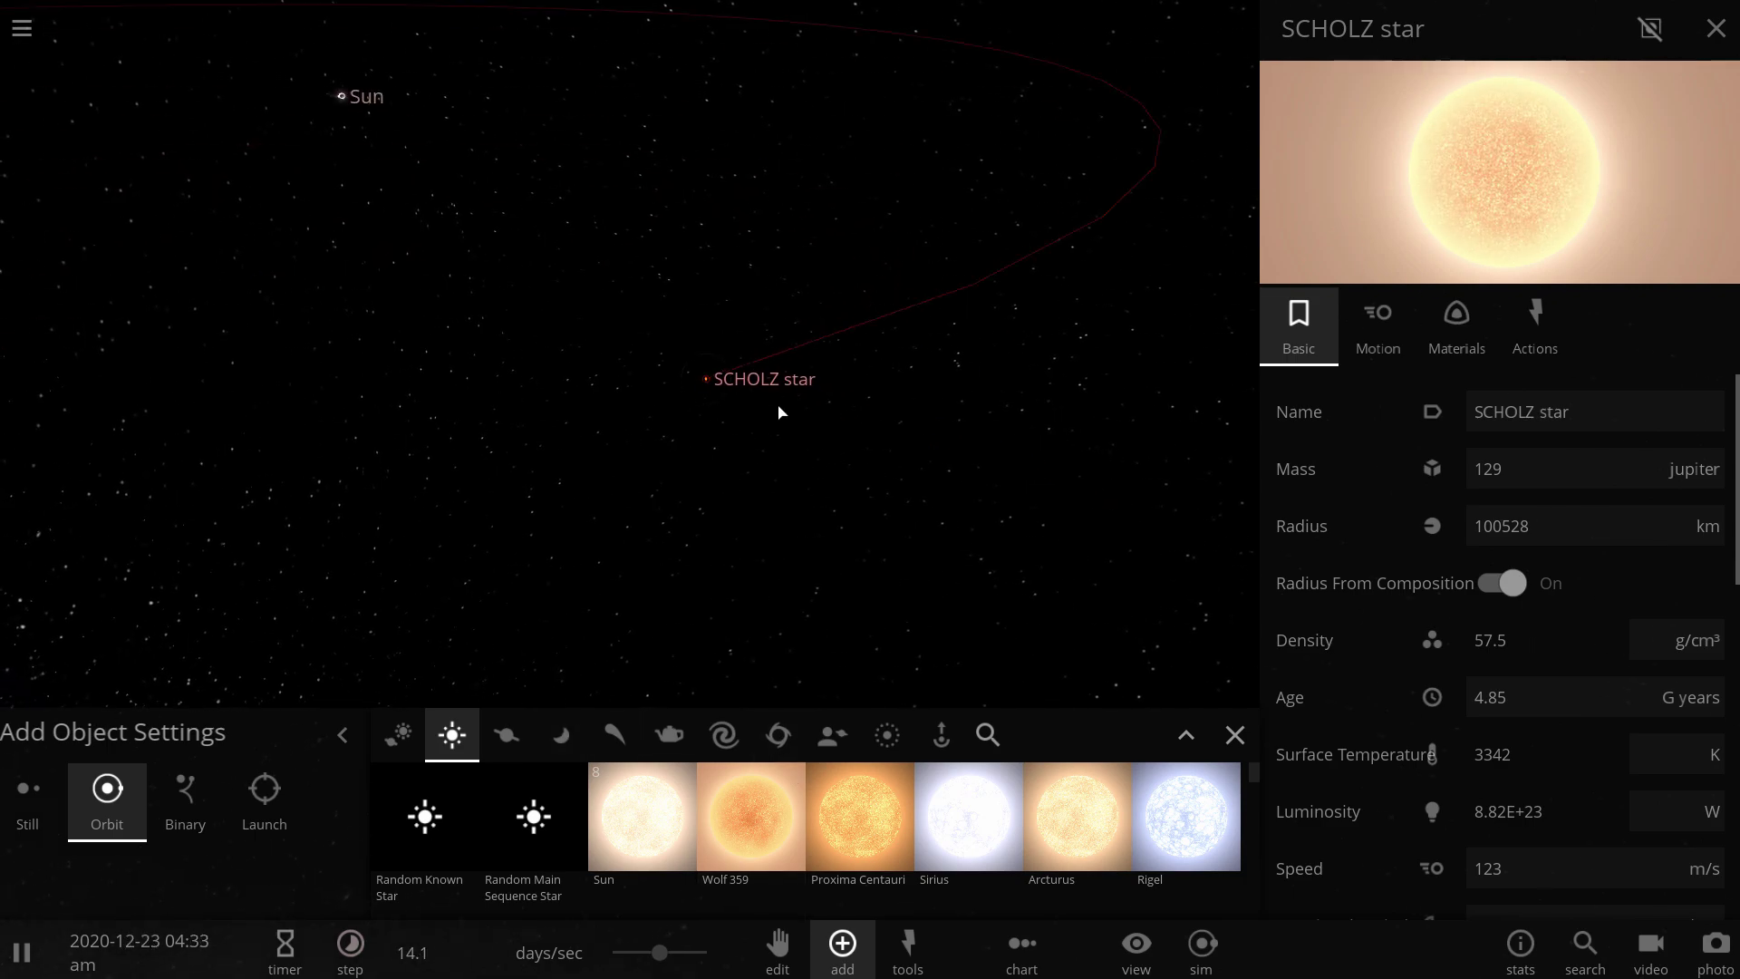
double_click(710, 376)
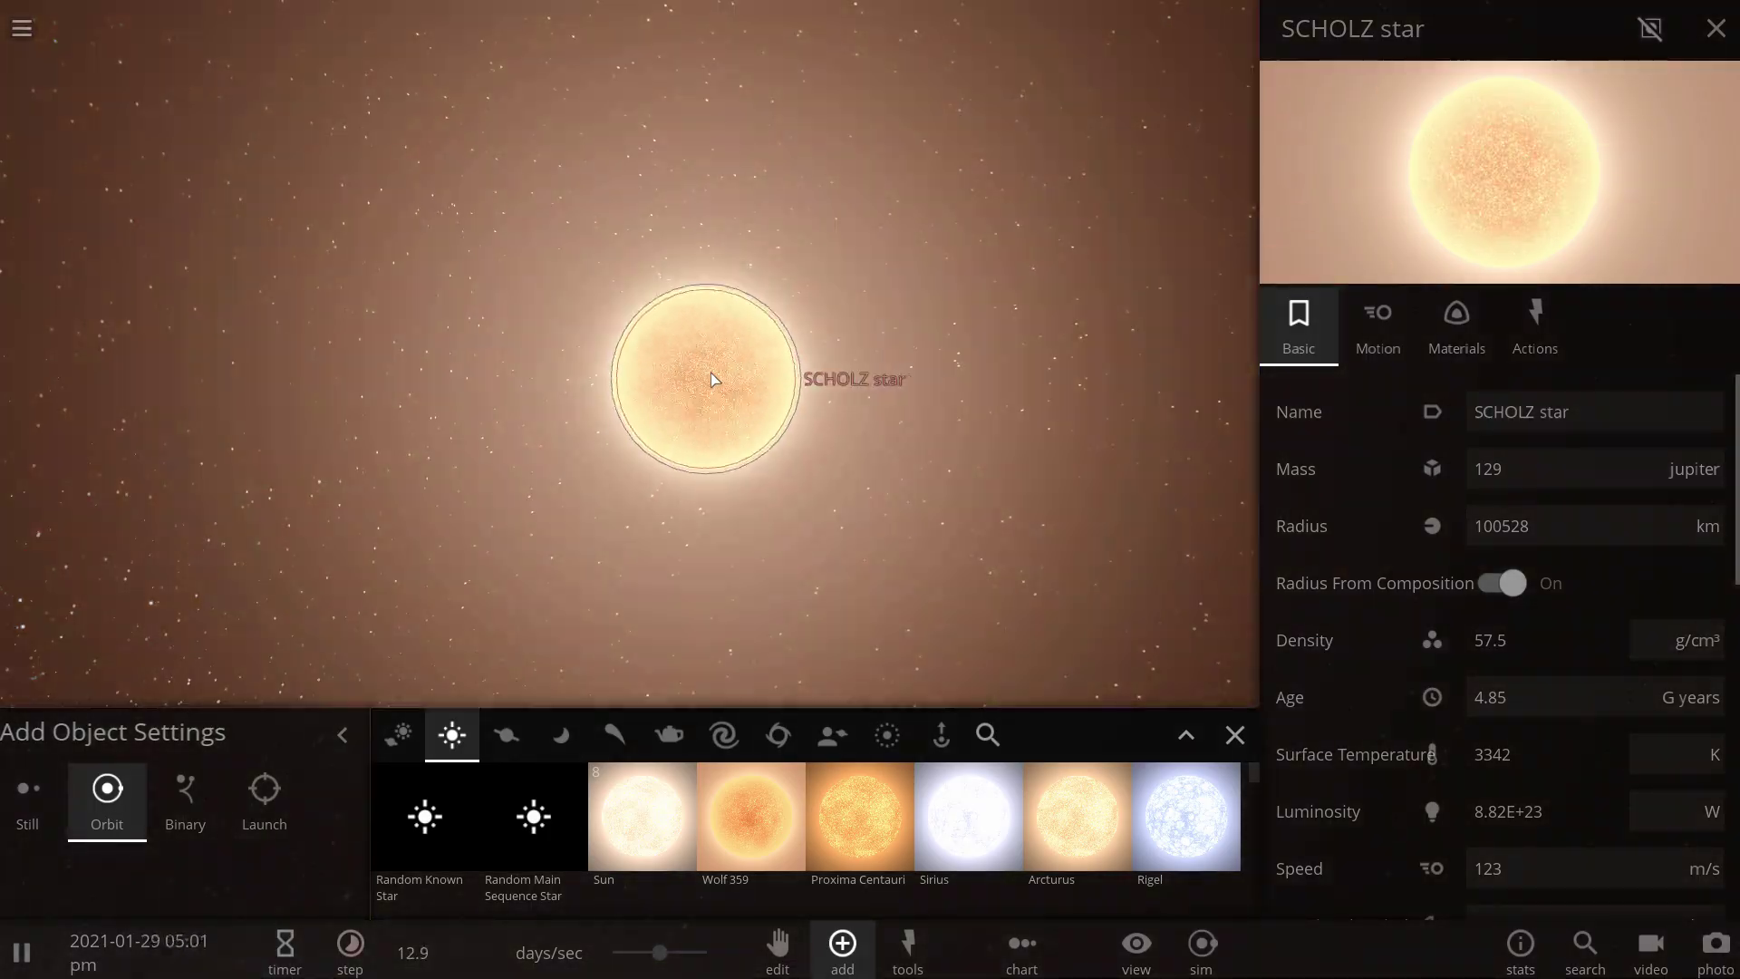
key(space)
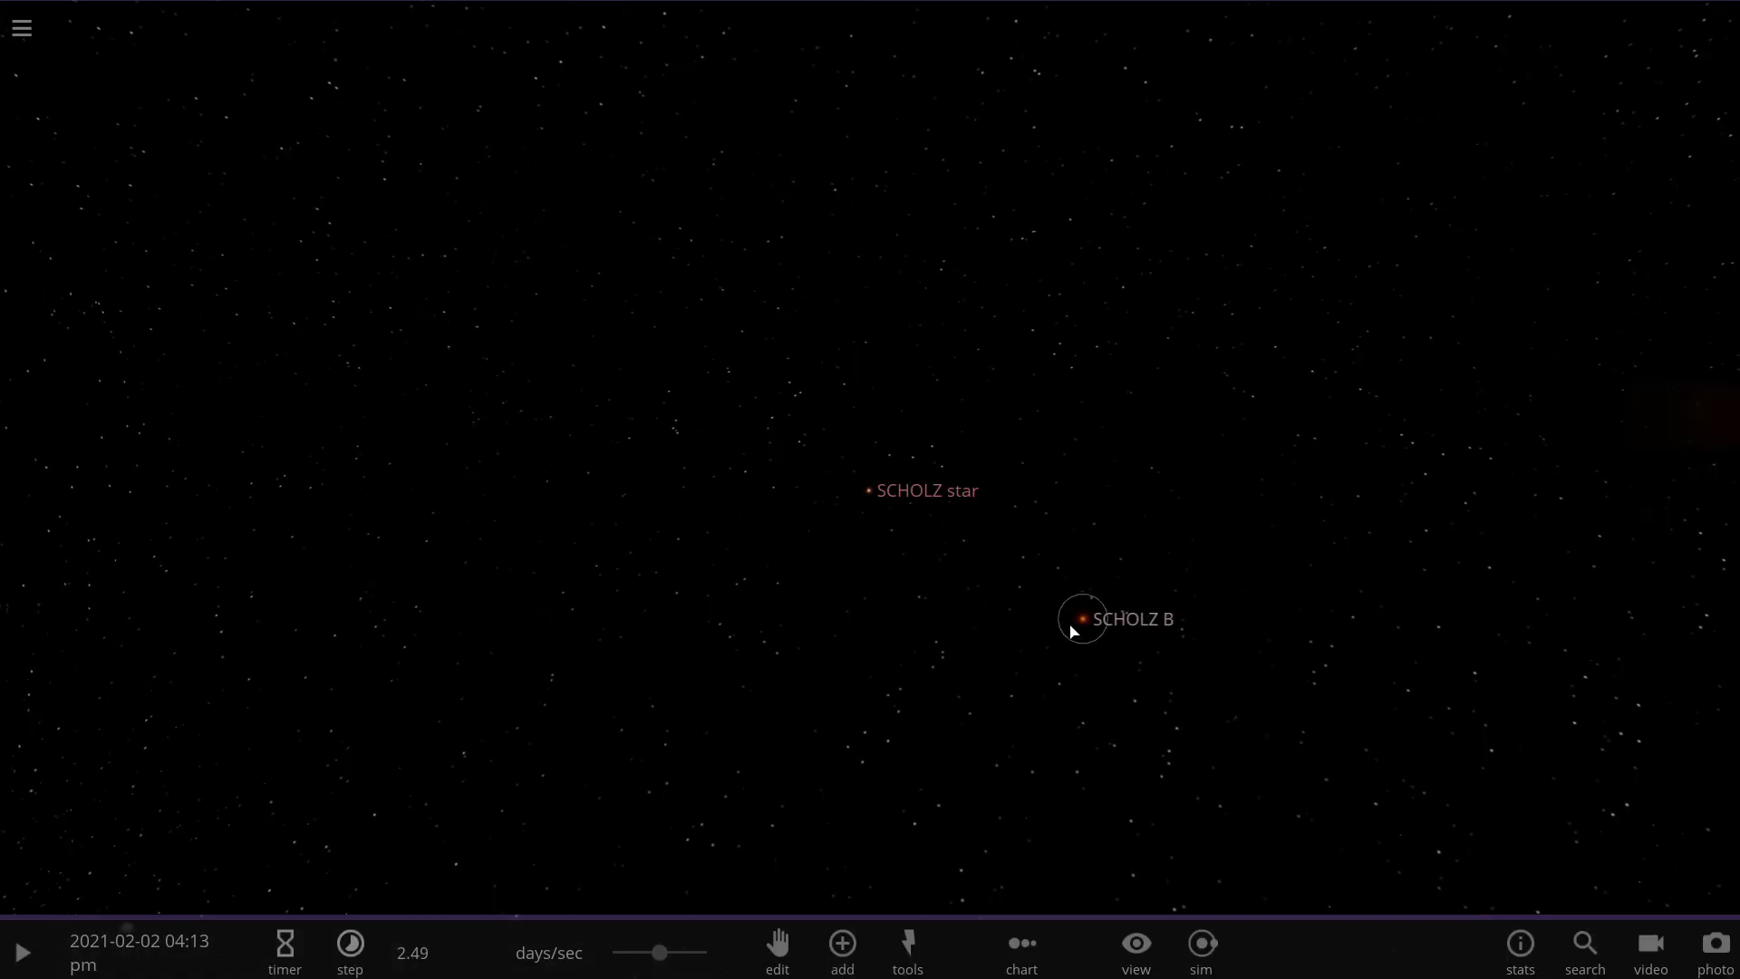
- Inspect SCHOLZ B and the SCHOLZ star up close, including their summary properties
click(1072, 631)
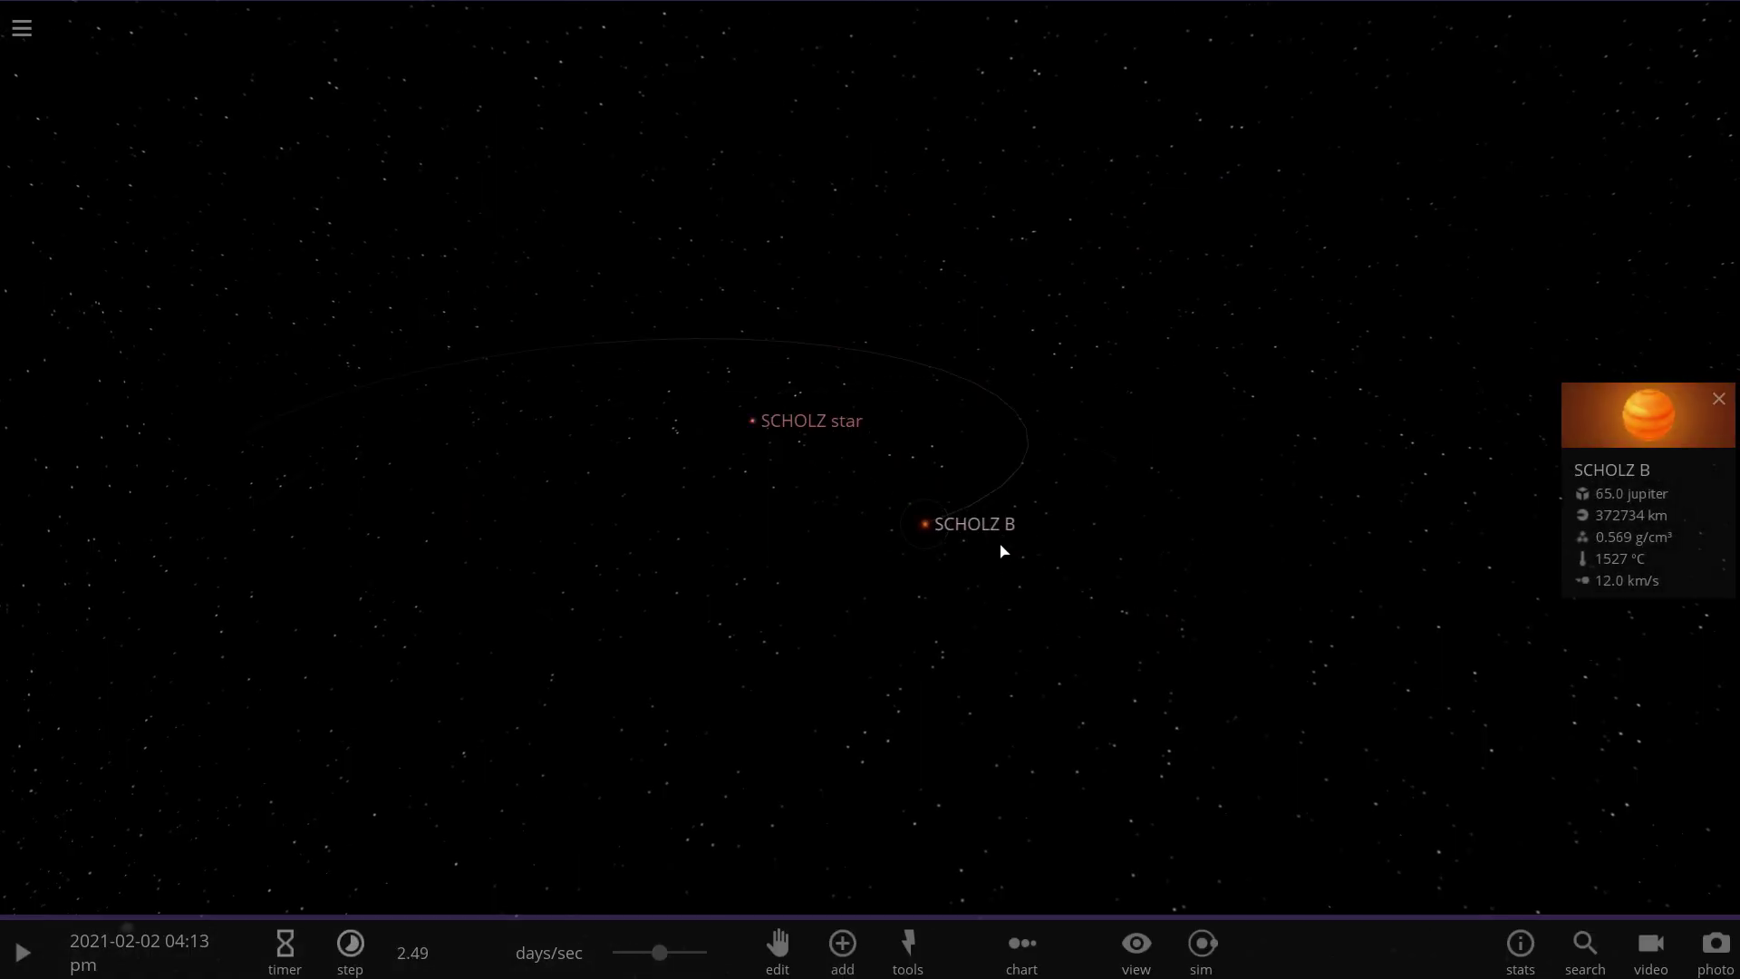
scroll(888, 516, up, 10)
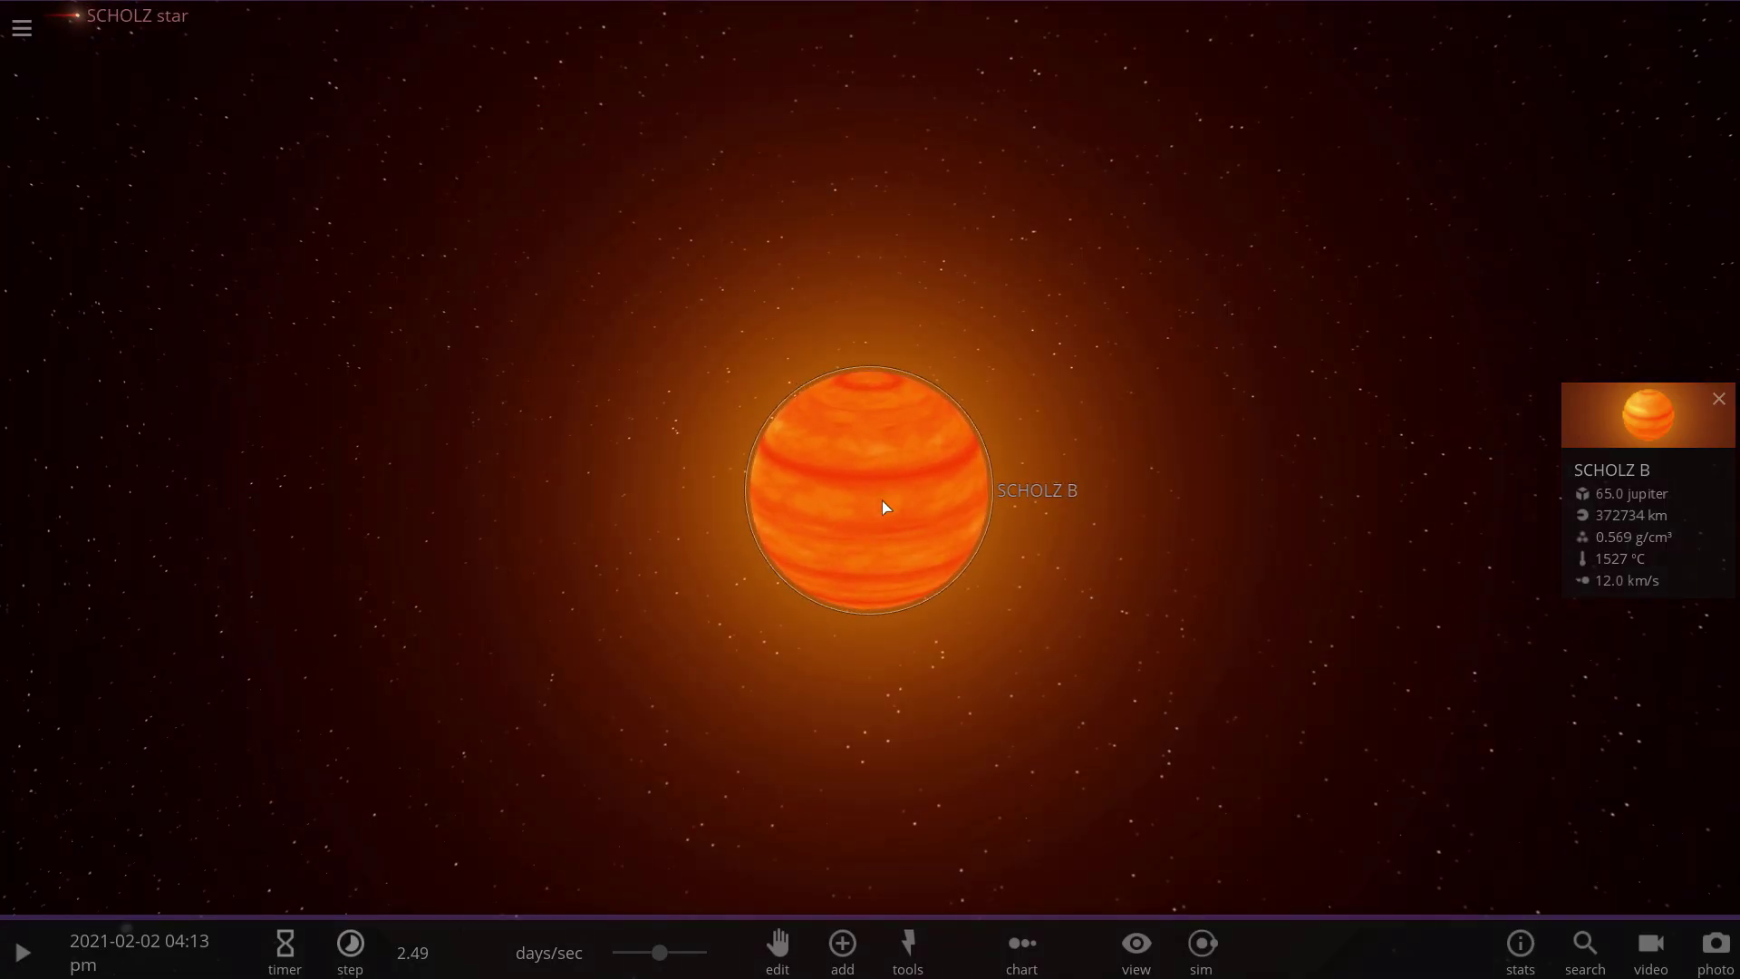
scroll(885, 507, down, 5)
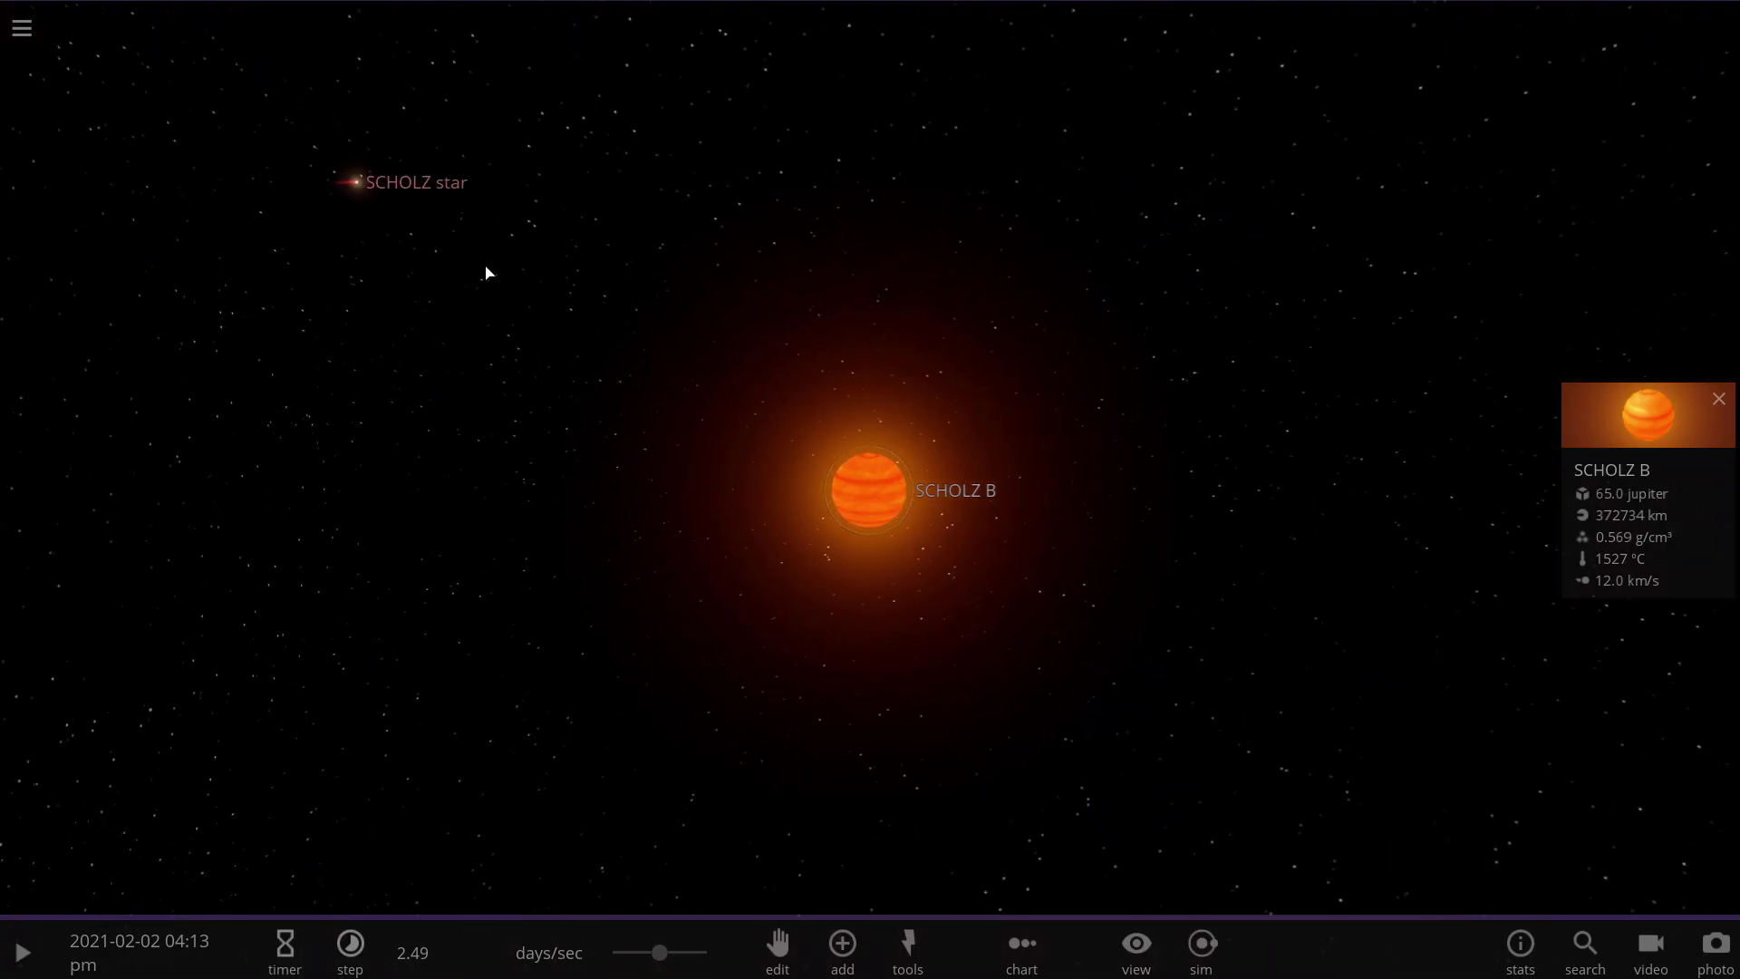
click(459, 259)
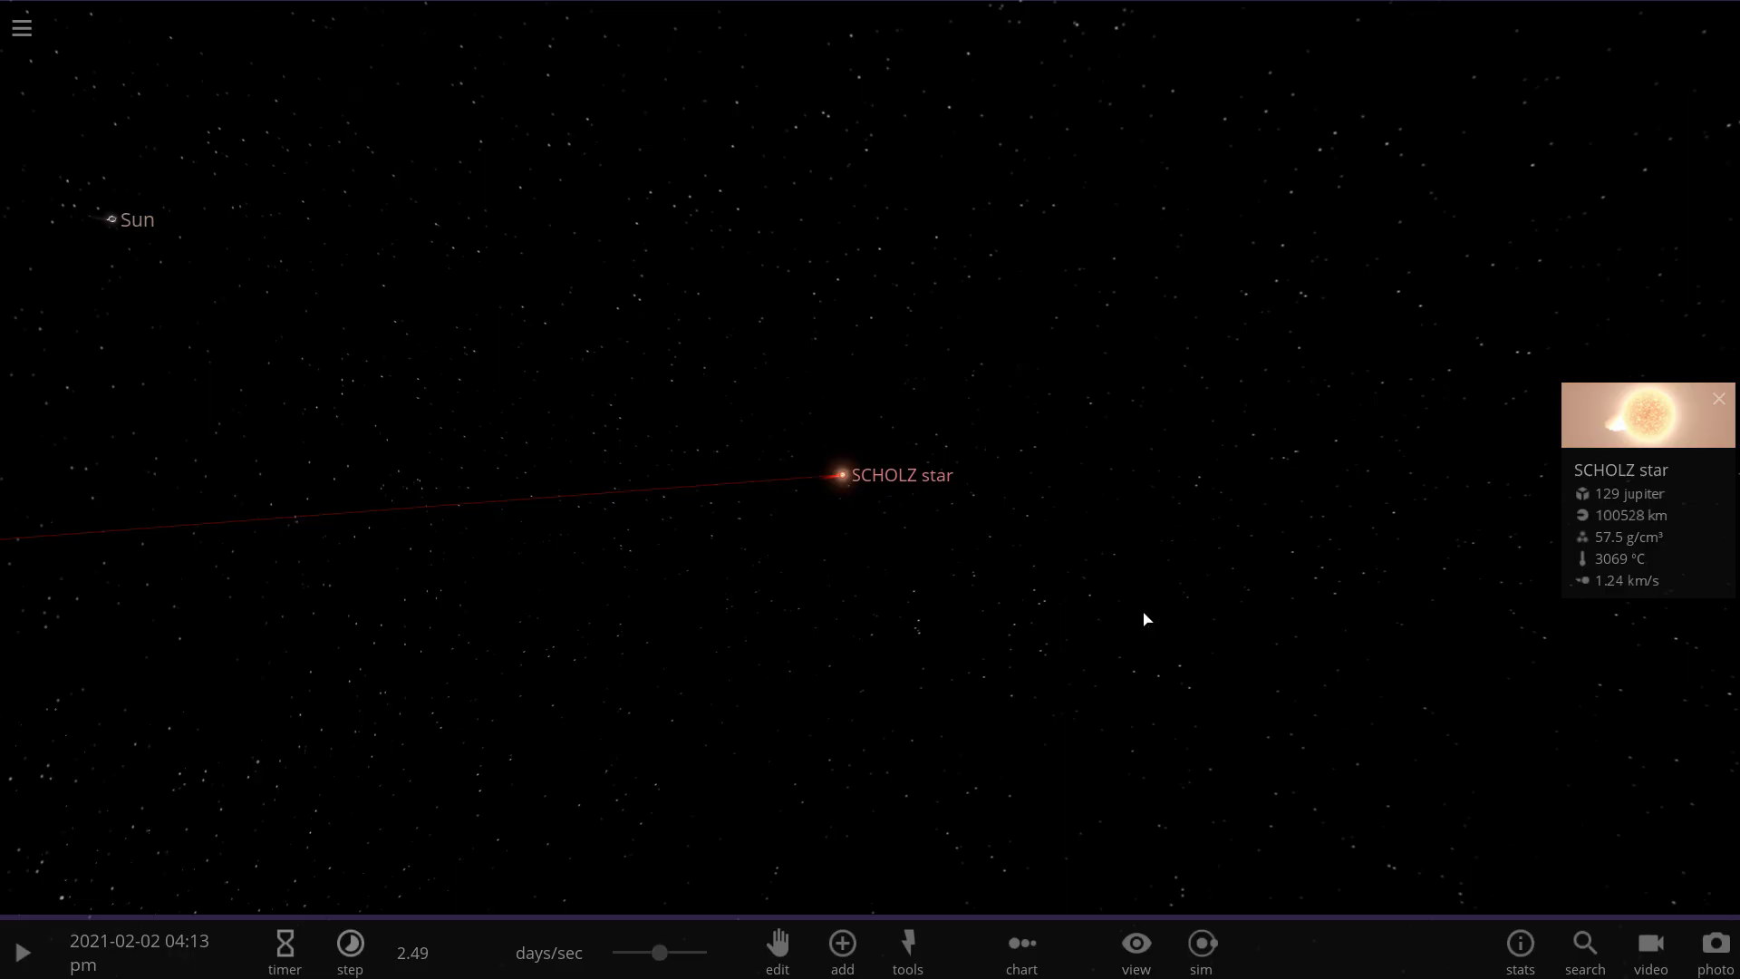
scroll(949, 560, up, 5)
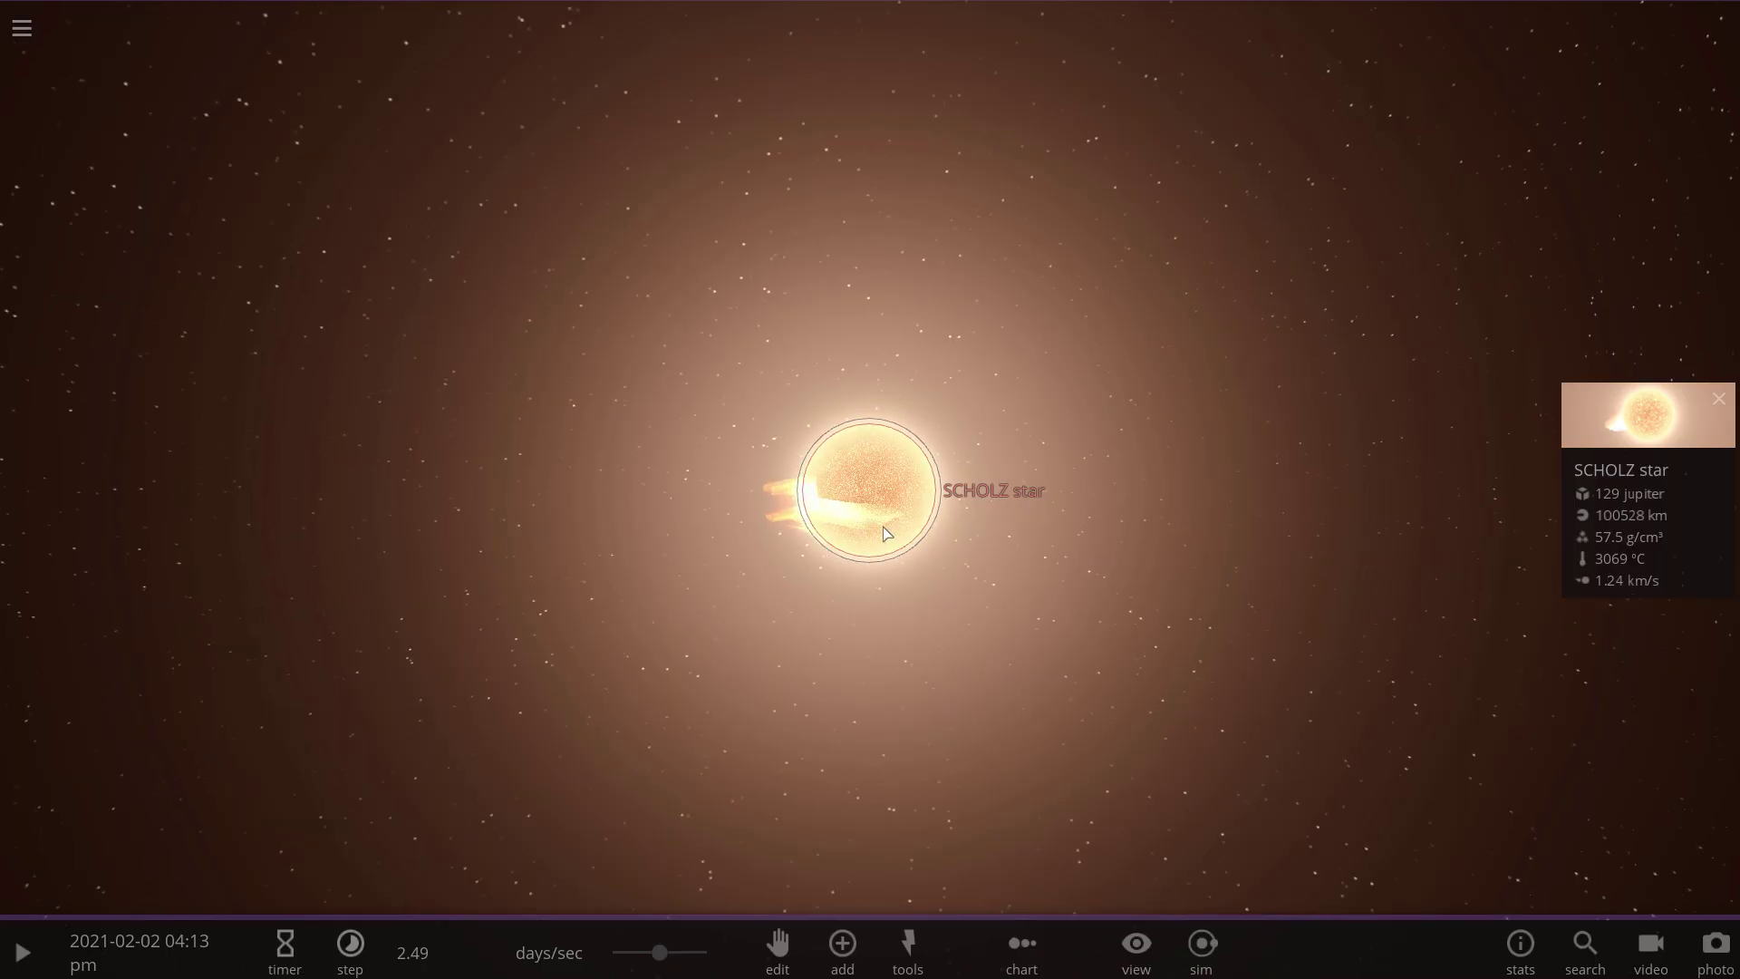
scroll(884, 527, up, 2)
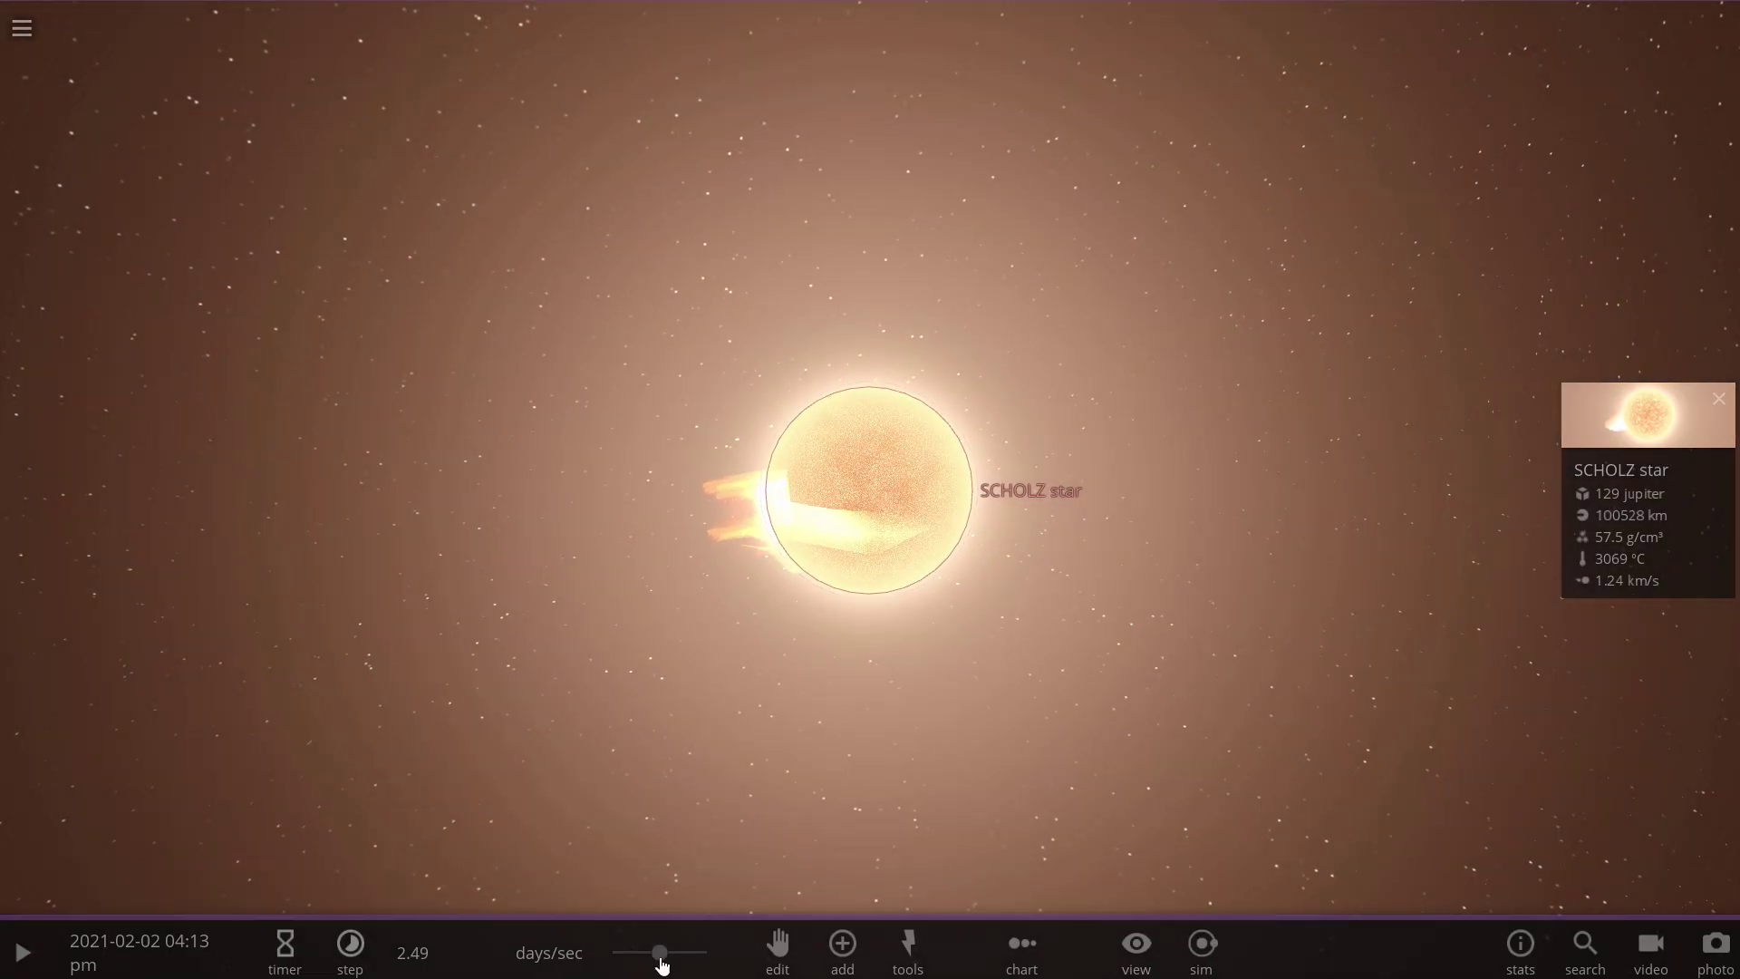
- Slow the simulation to about 18.3 hours/sec and resume it, observing the SCHOLZ pair and the Sun from several angles
drag(662, 965, 642, 962)
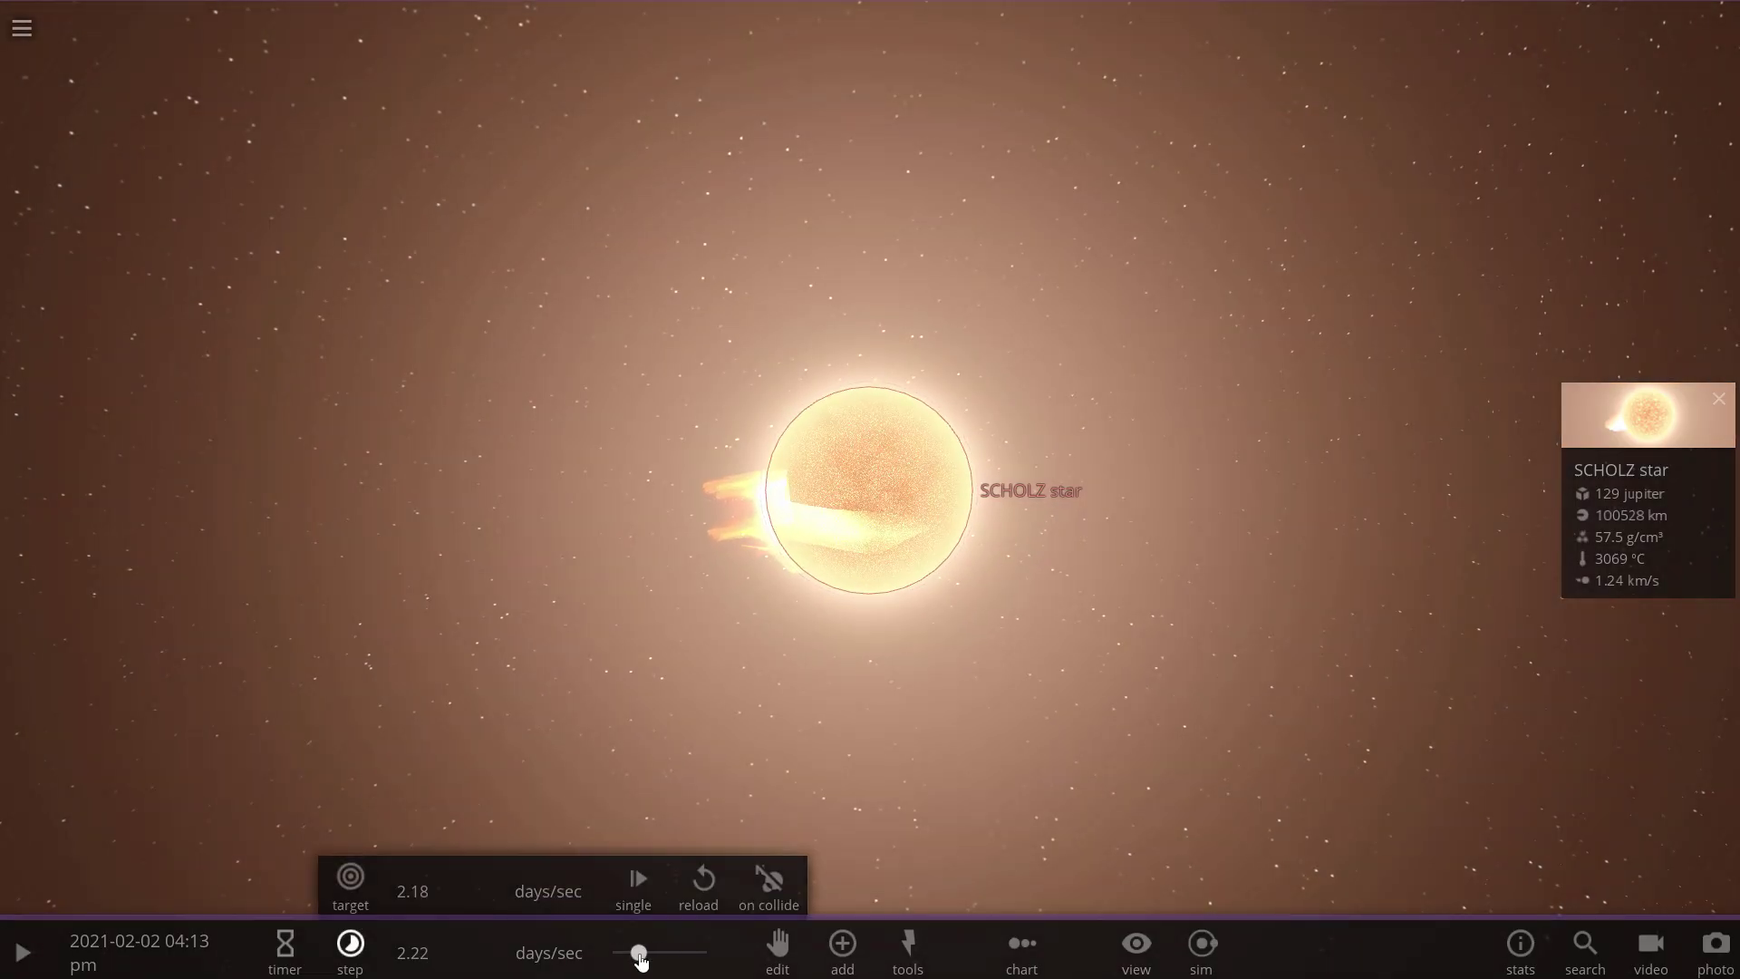
key(space)
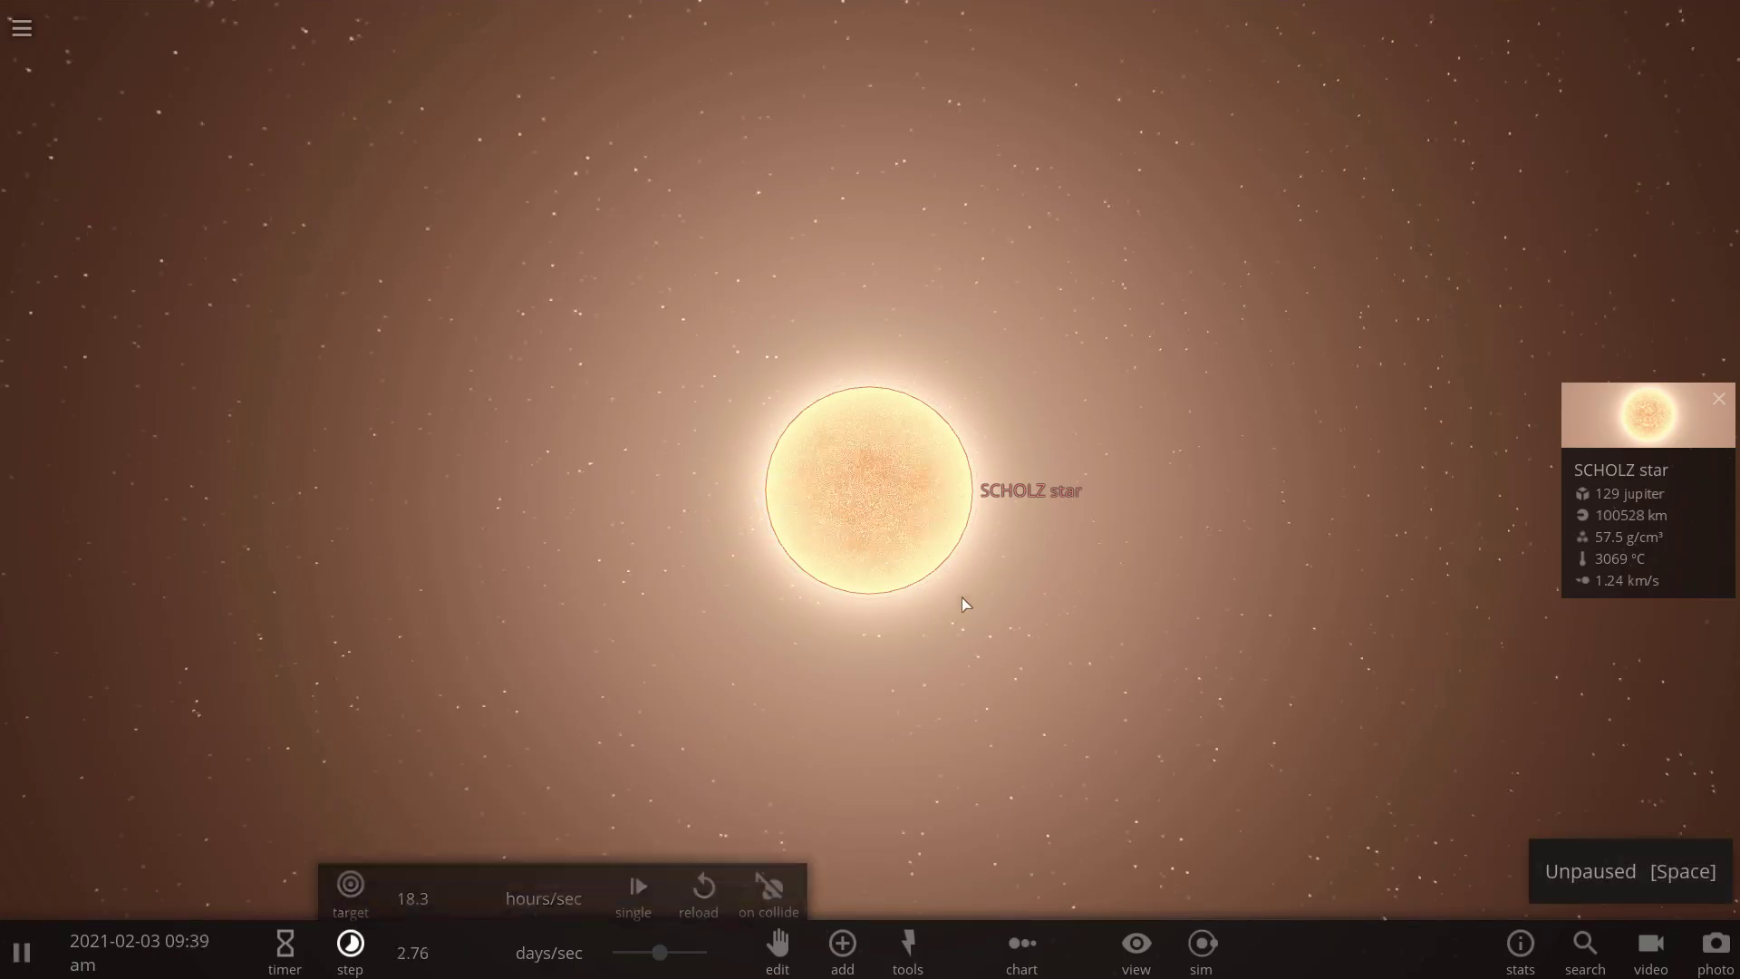
scroll(977, 597, down, 2)
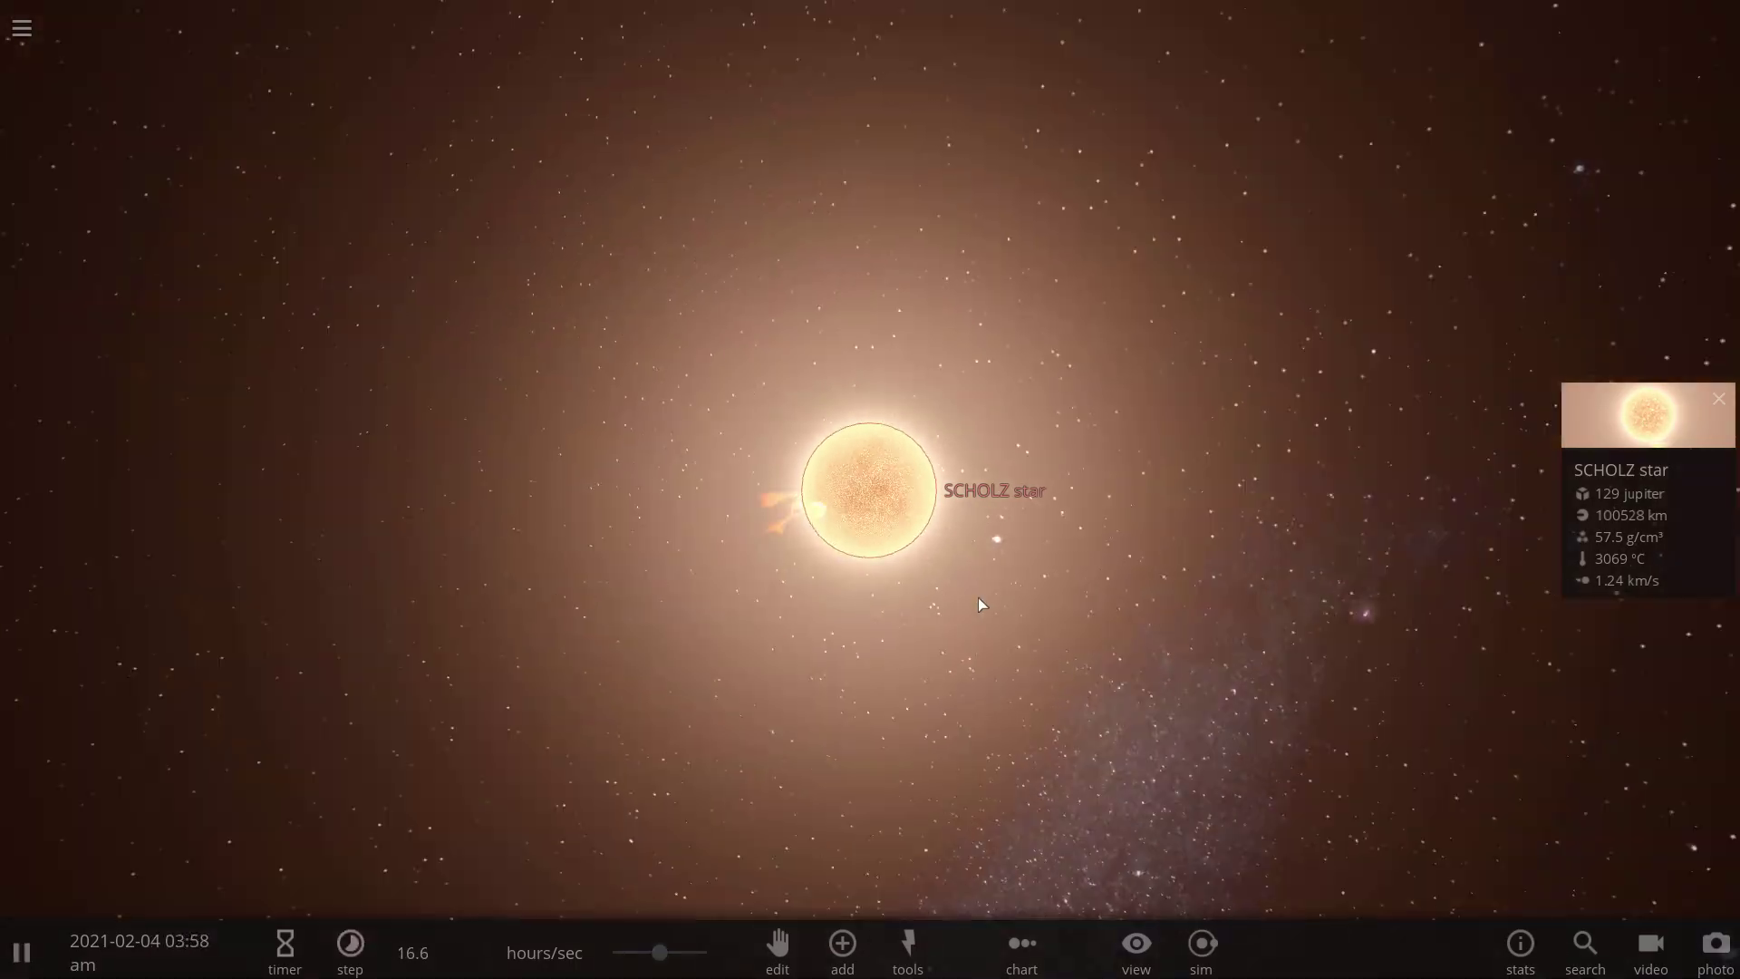
scroll(977, 596, down, 5)
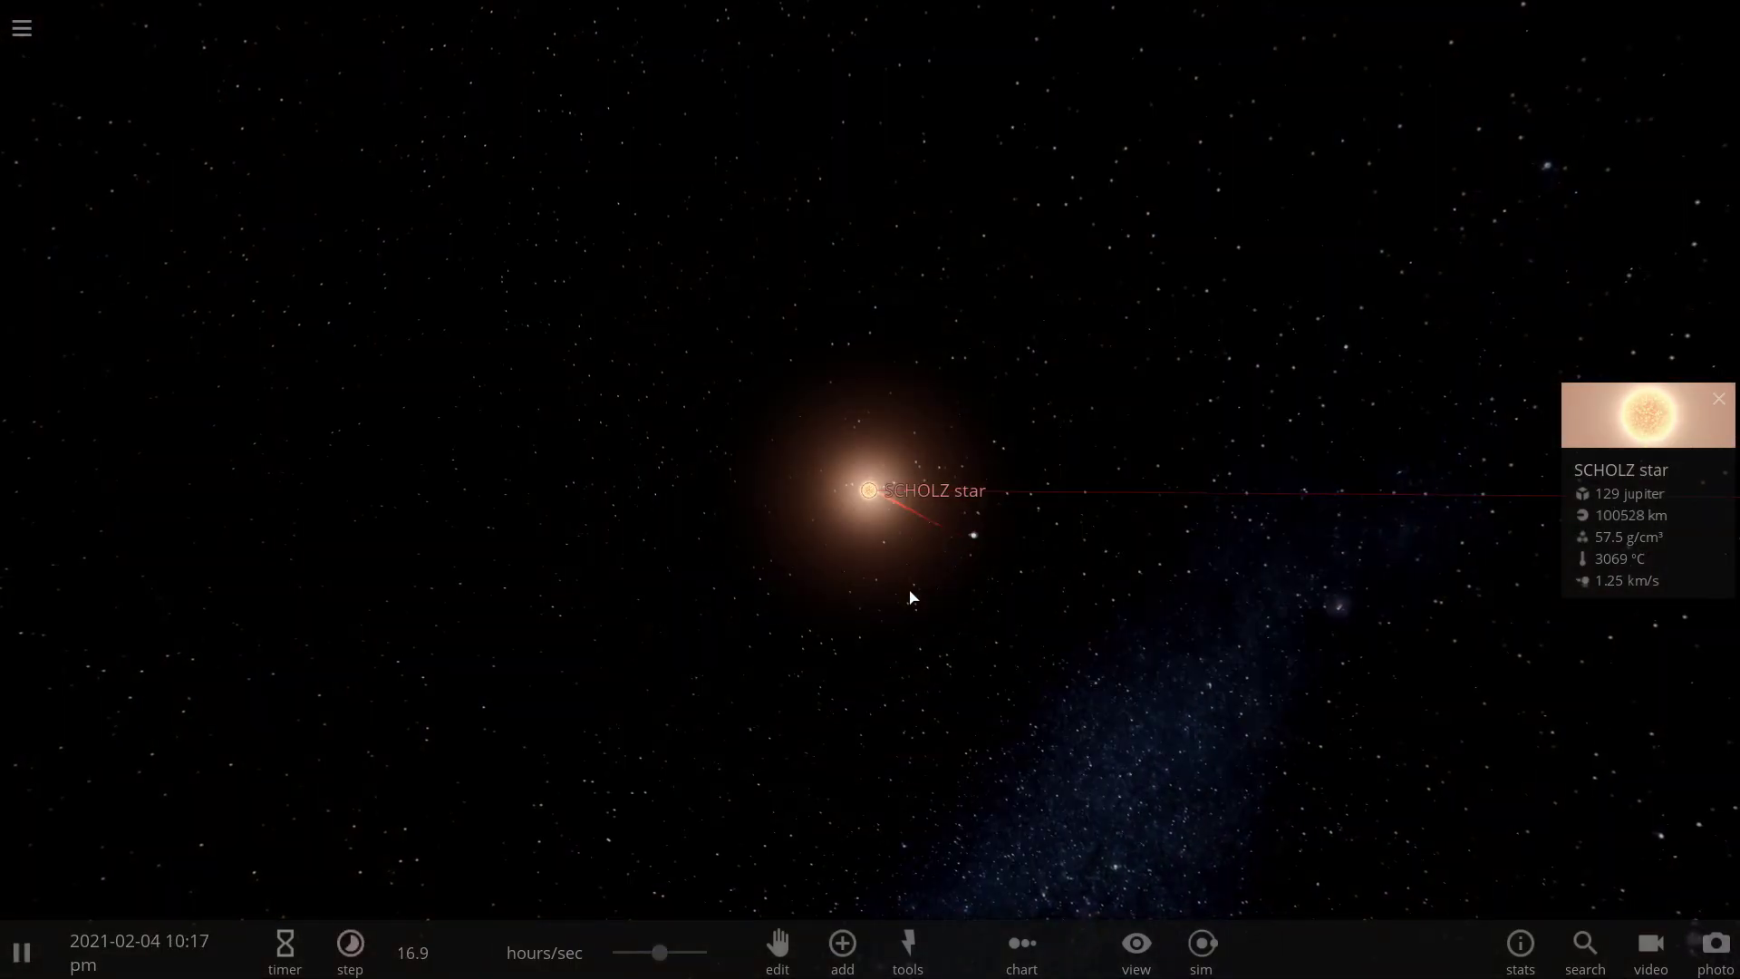
drag(913, 592, 756, 601)
scroll(763, 603, down, 2)
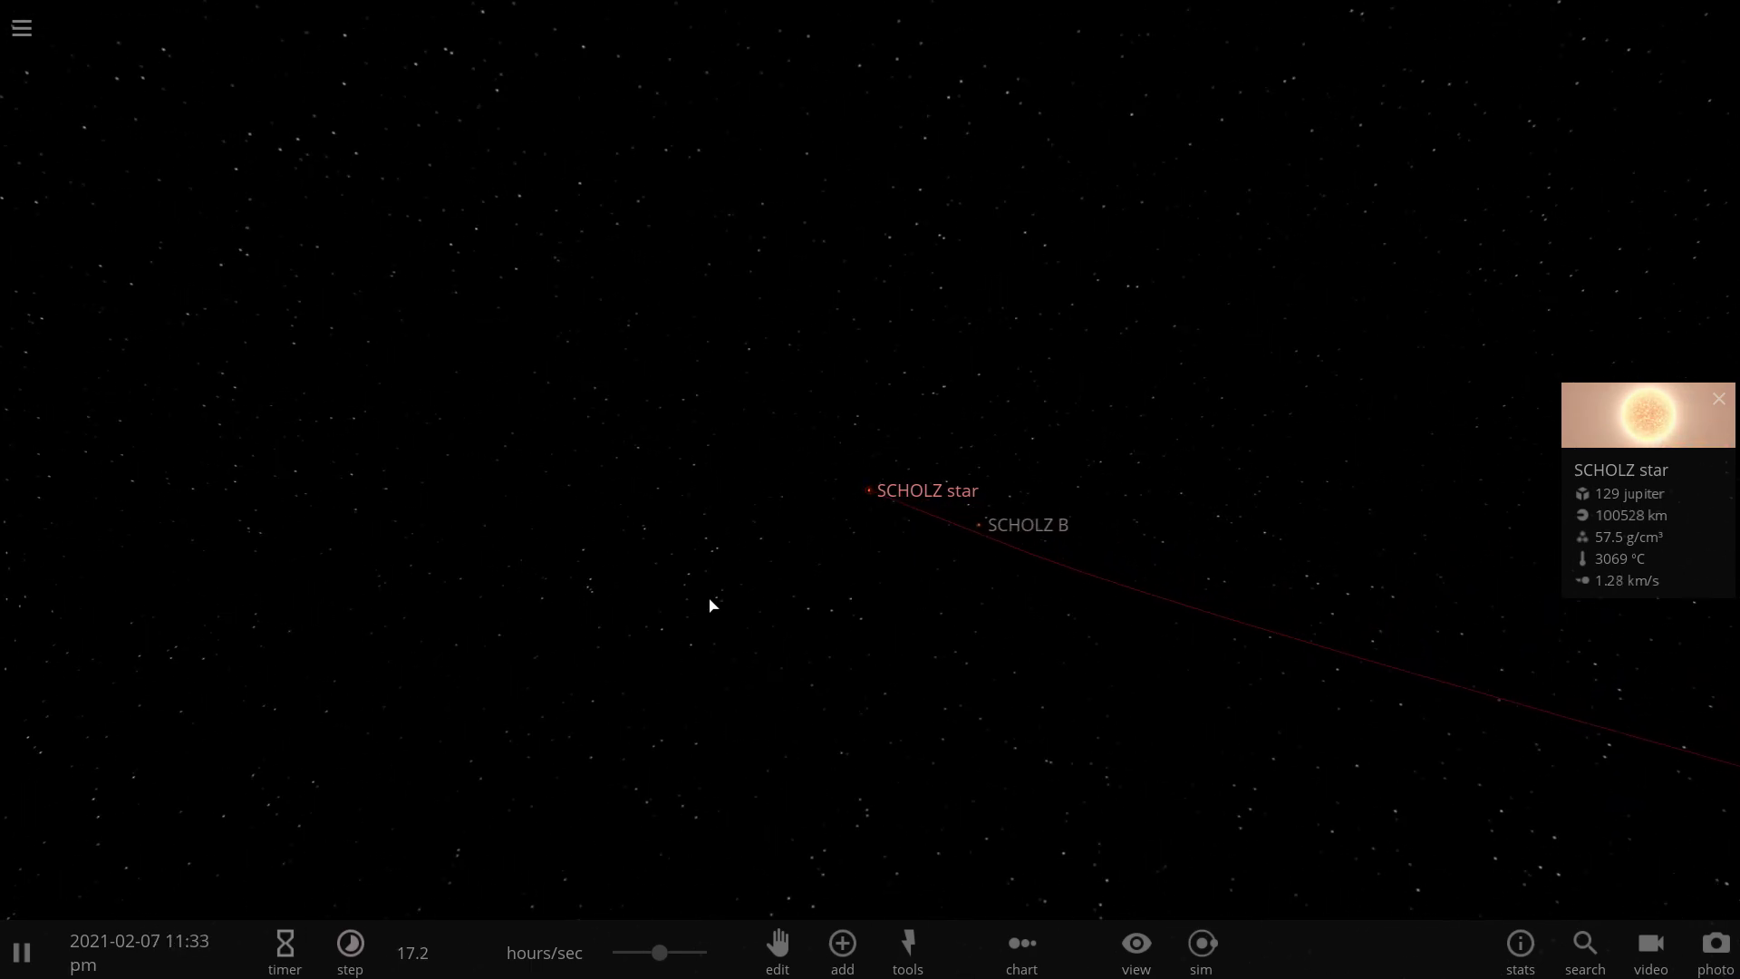
drag(667, 595, 571, 475)
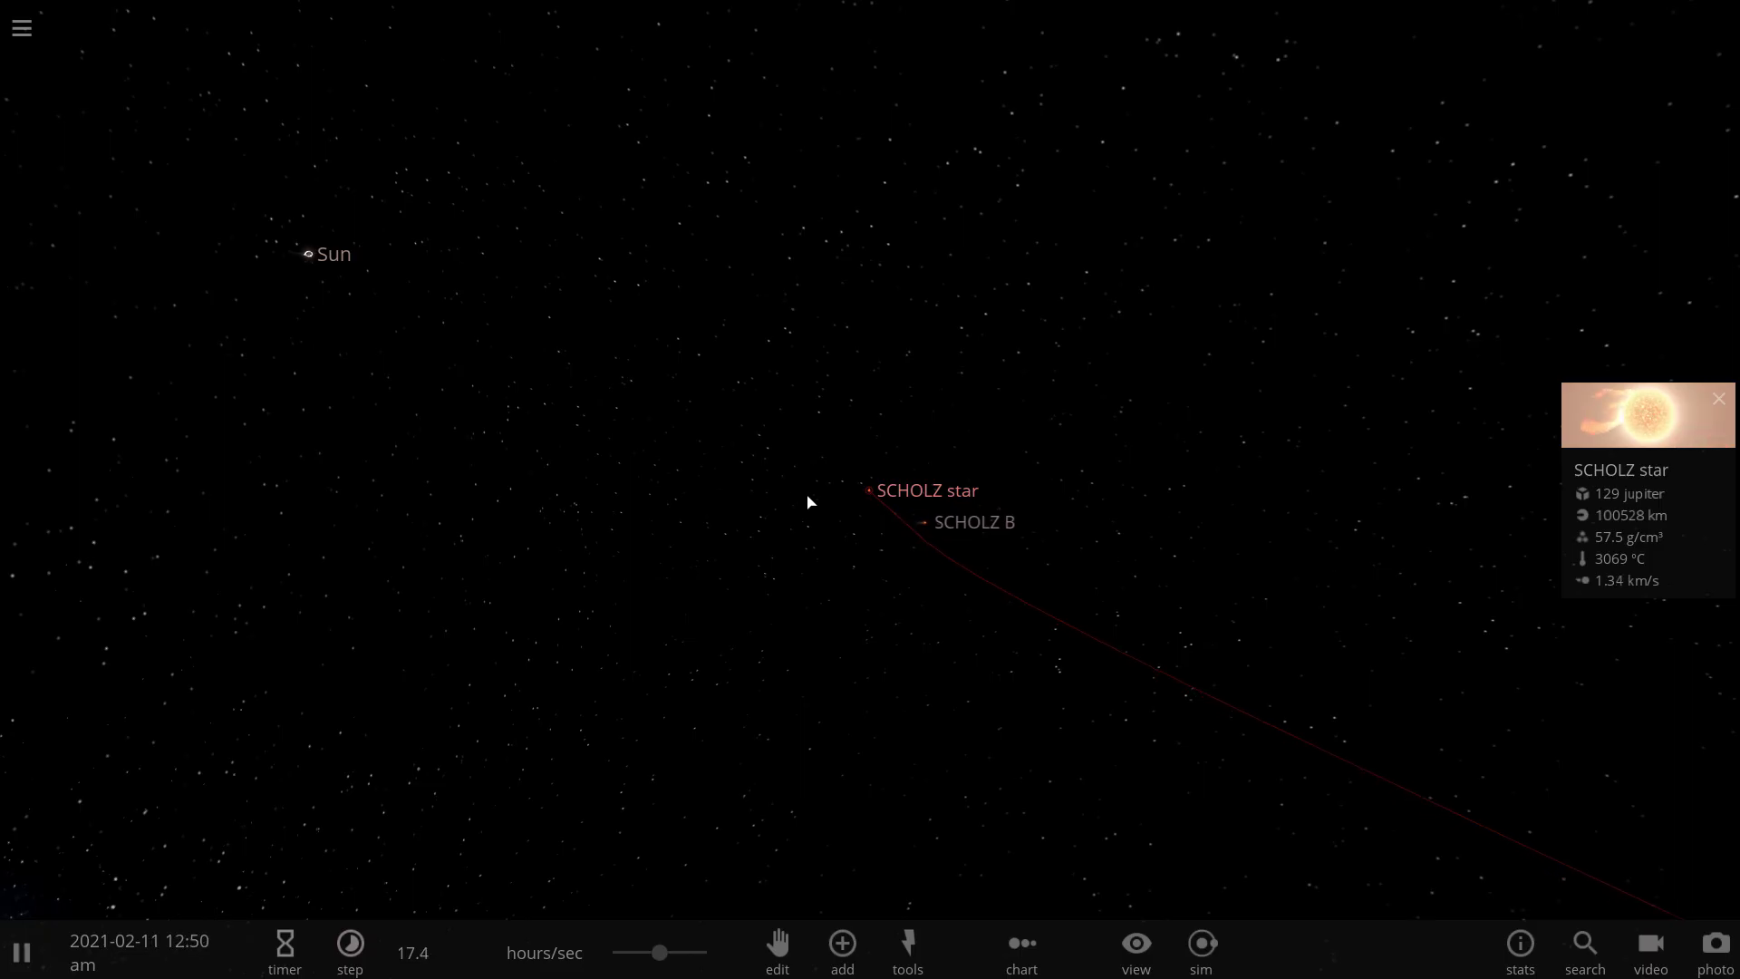
drag(747, 503, 666, 474)
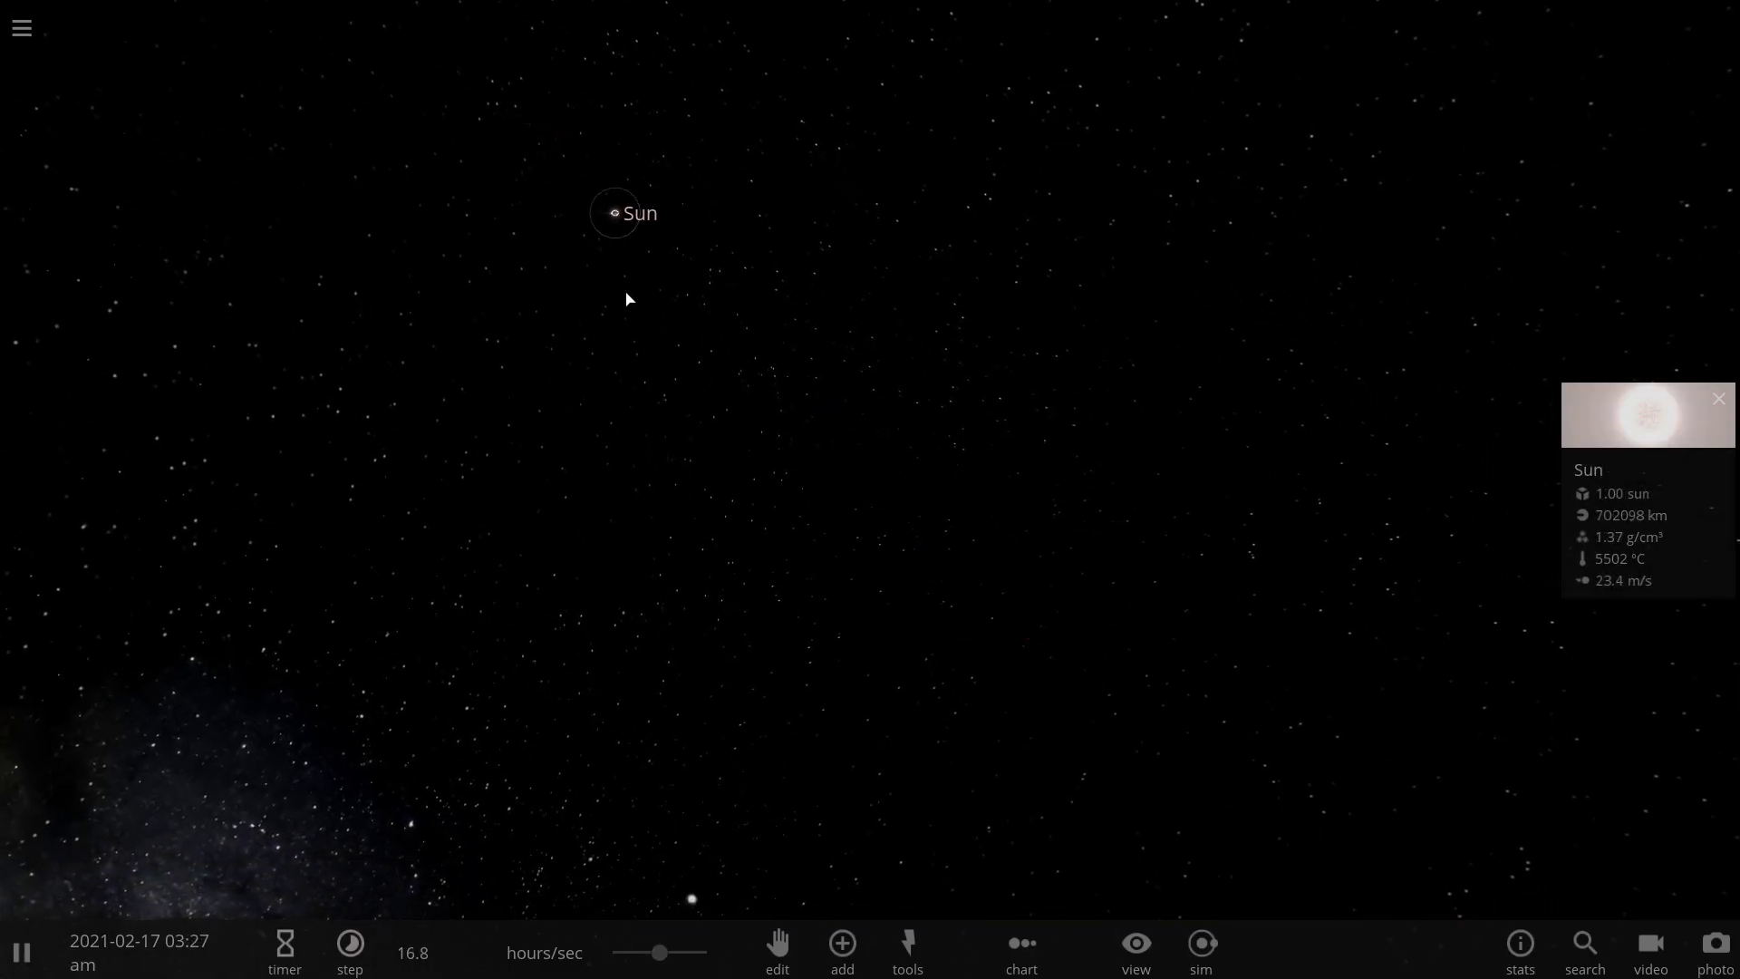
- Examine the solar system around the Sun from the distant dwarf planets in to the inner planets, with the simulation paused
drag(861, 497, 949, 553)
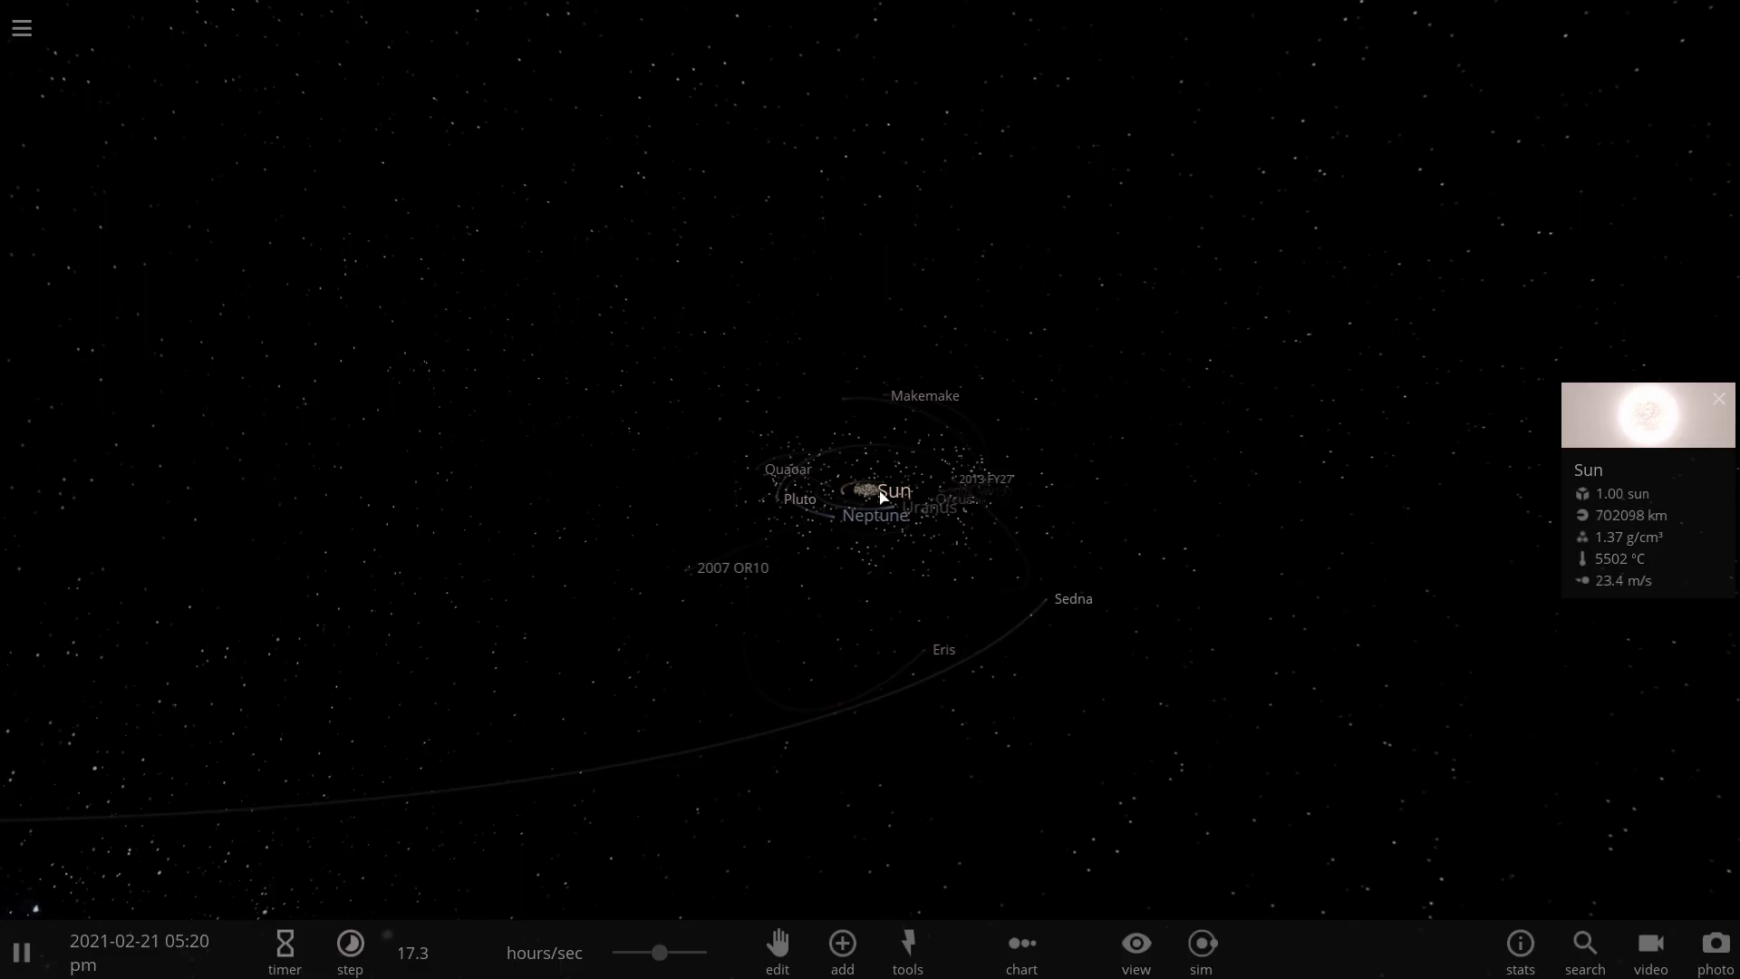
drag(882, 498, 883, 543)
scroll(812, 517, up, 8)
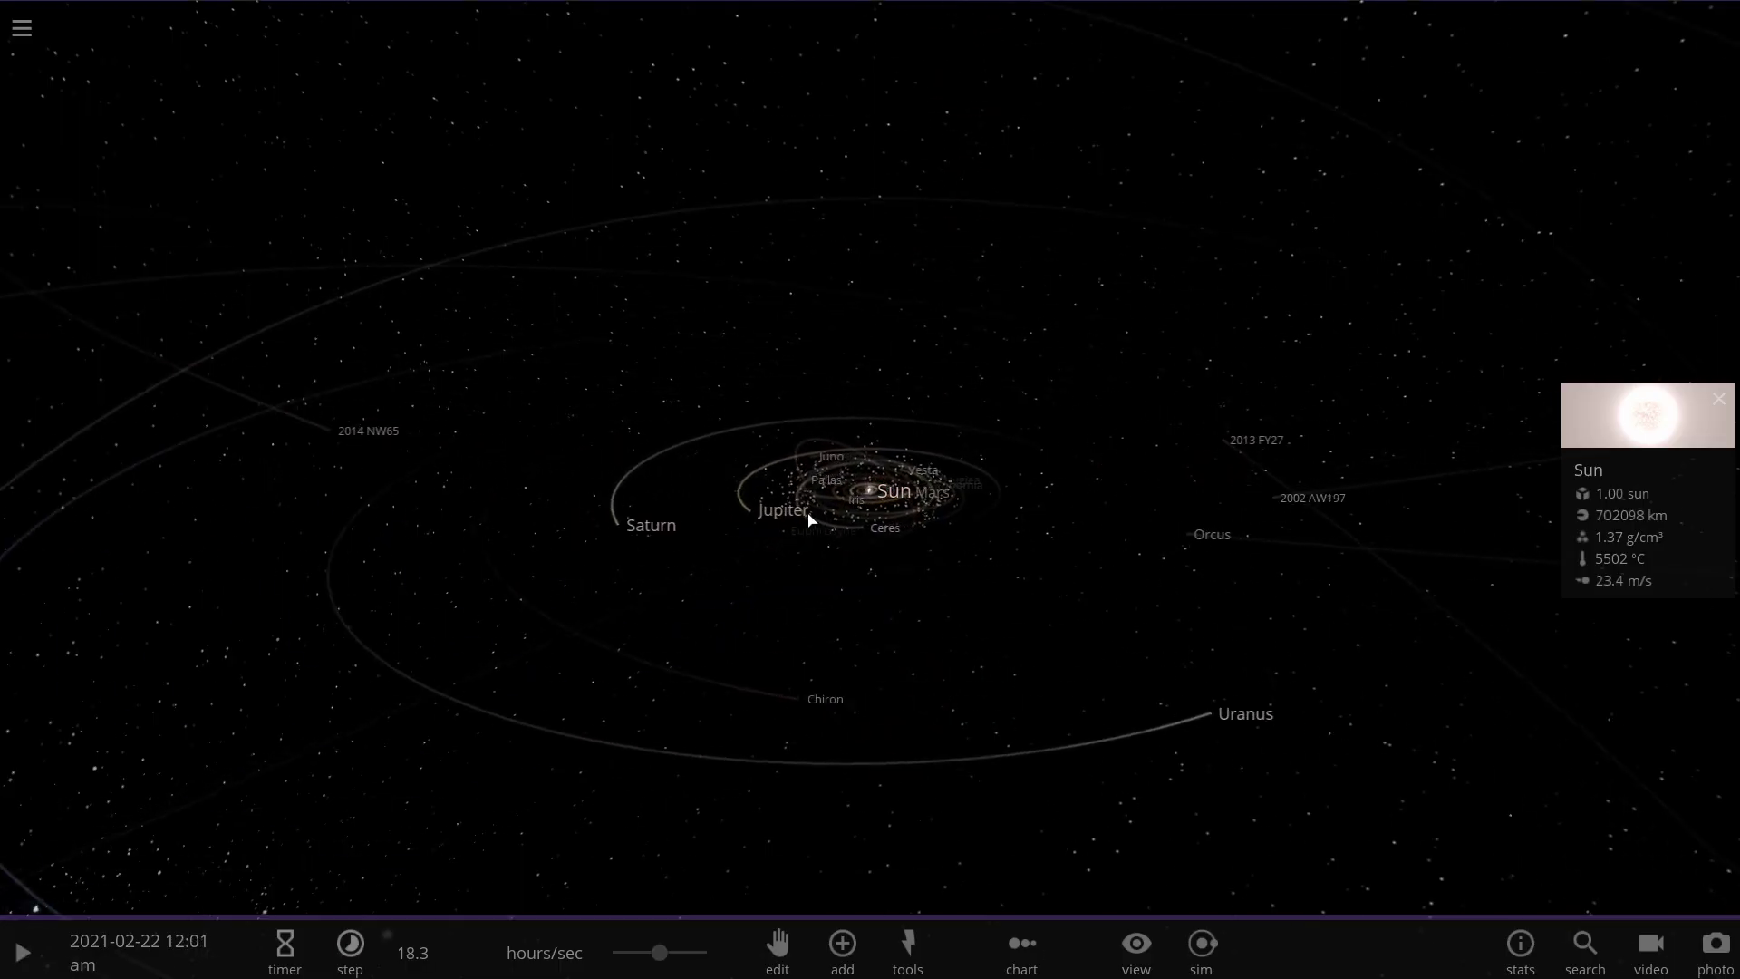
scroll(773, 509, up, 2)
scroll(894, 482, up, 5)
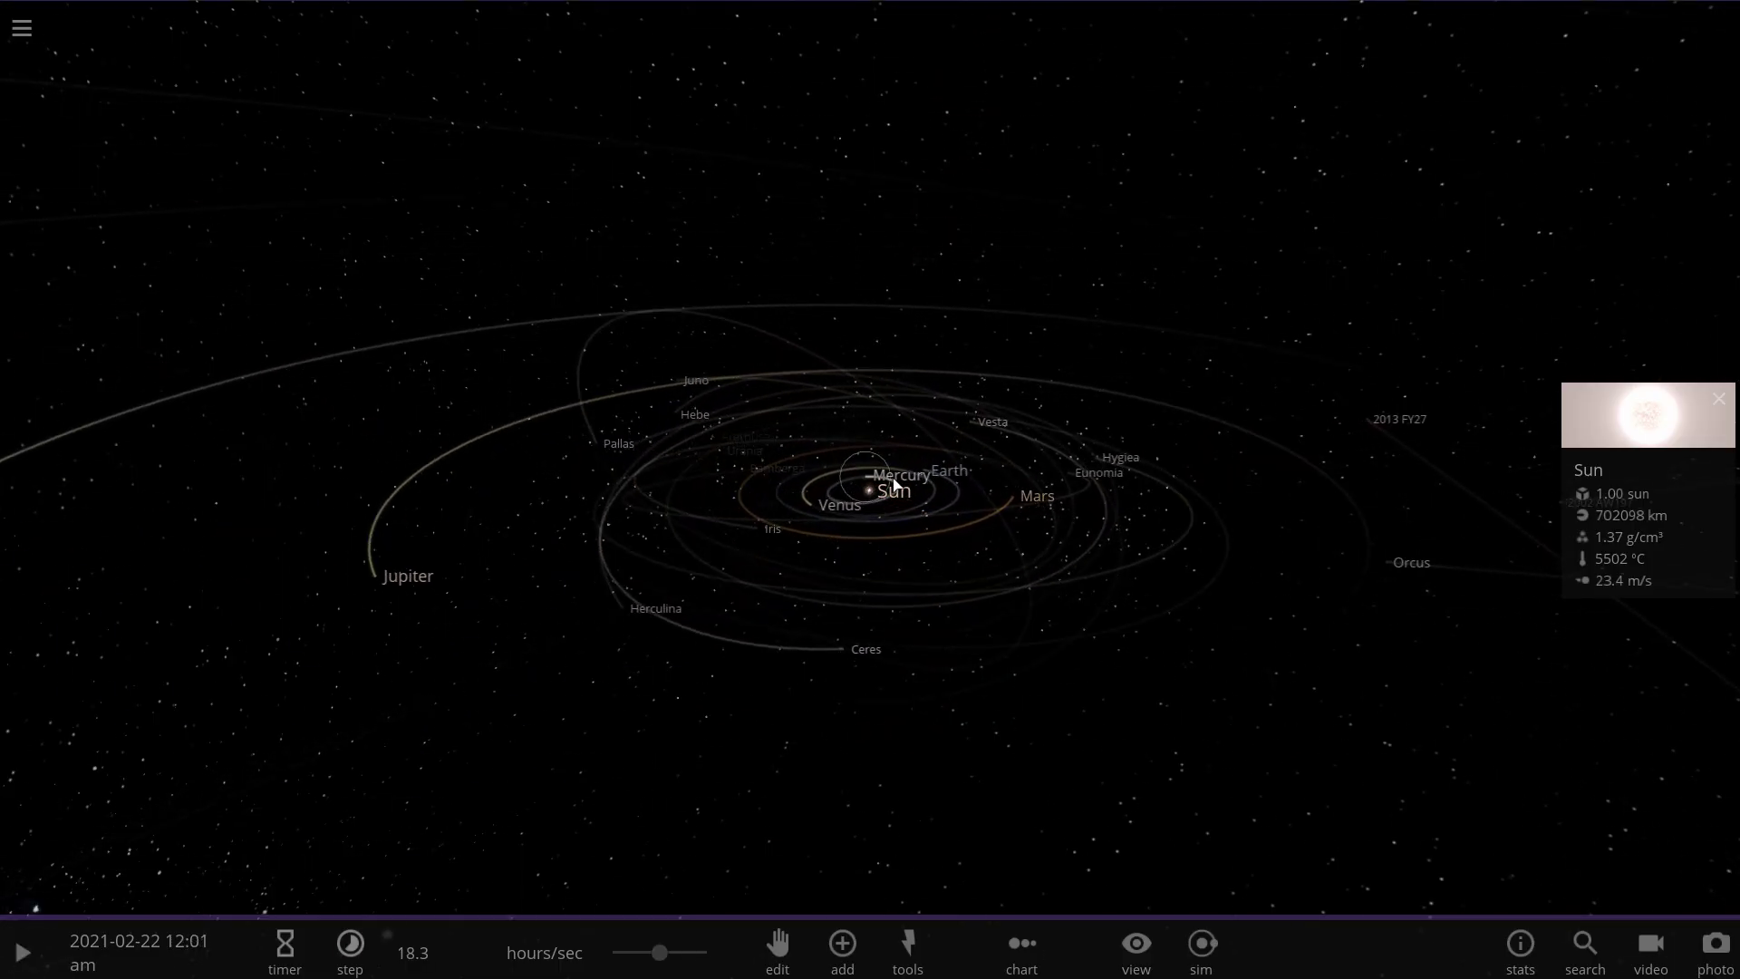
- Focus on Earth and examine its orbital path from farther away and from another angle
double_click(942, 480)
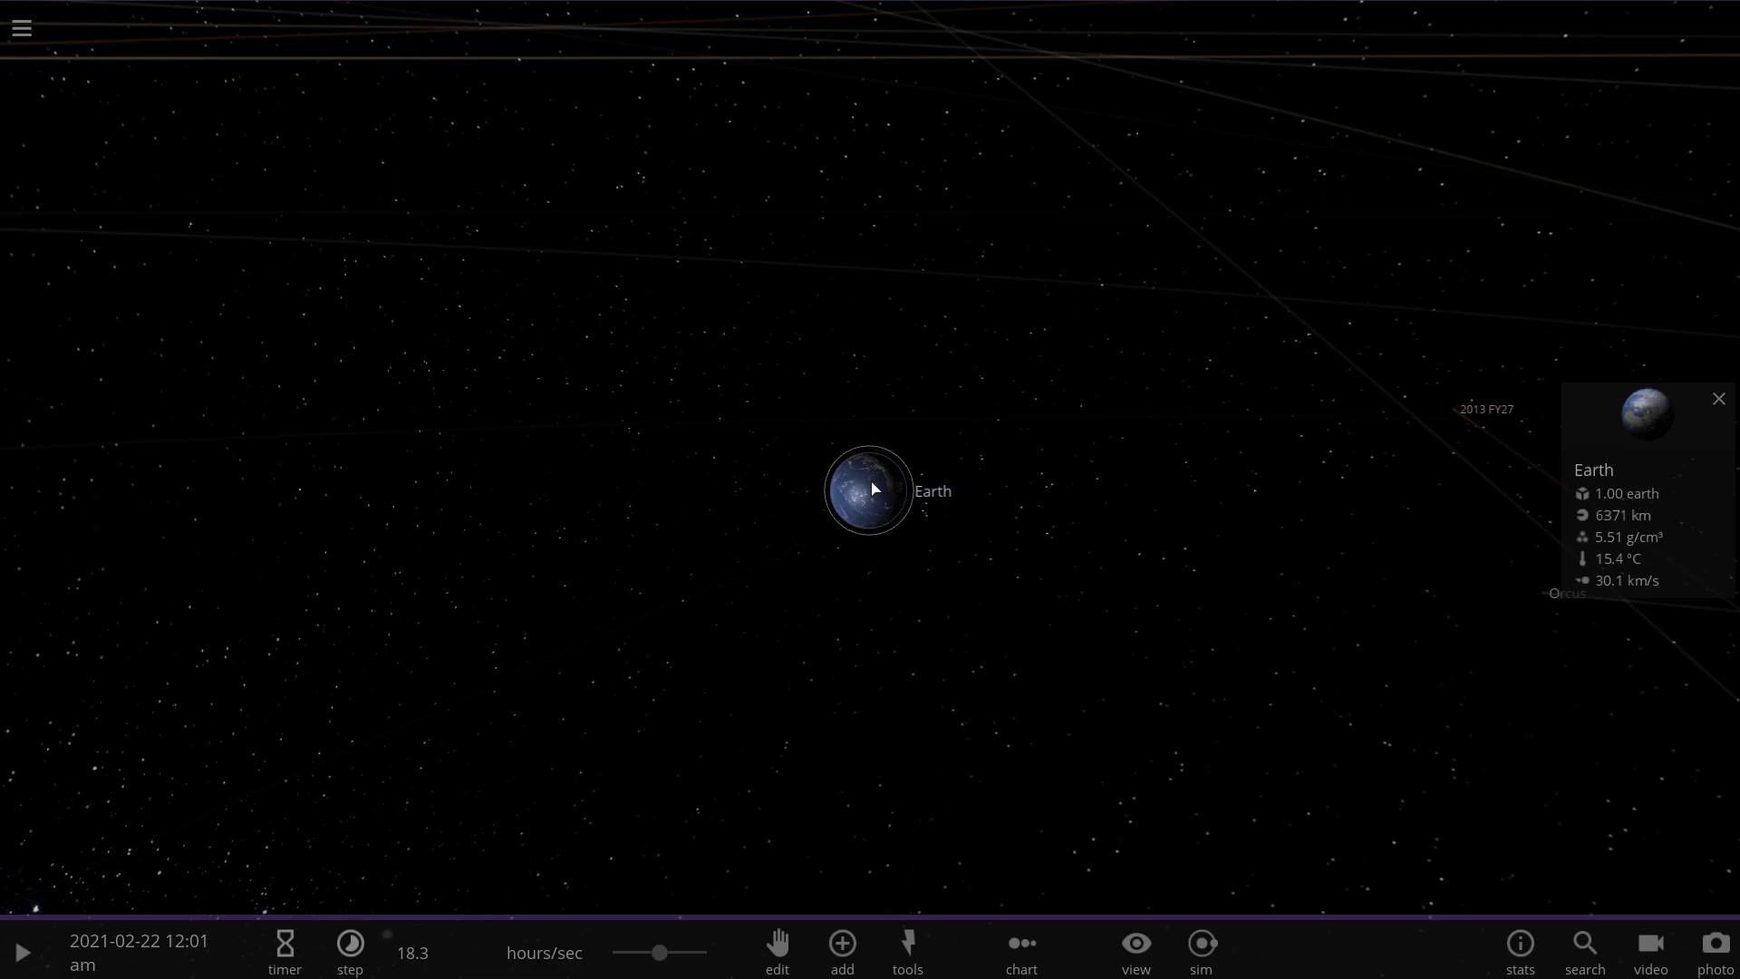
drag(836, 465, 777, 443)
scroll(856, 455, down, 3)
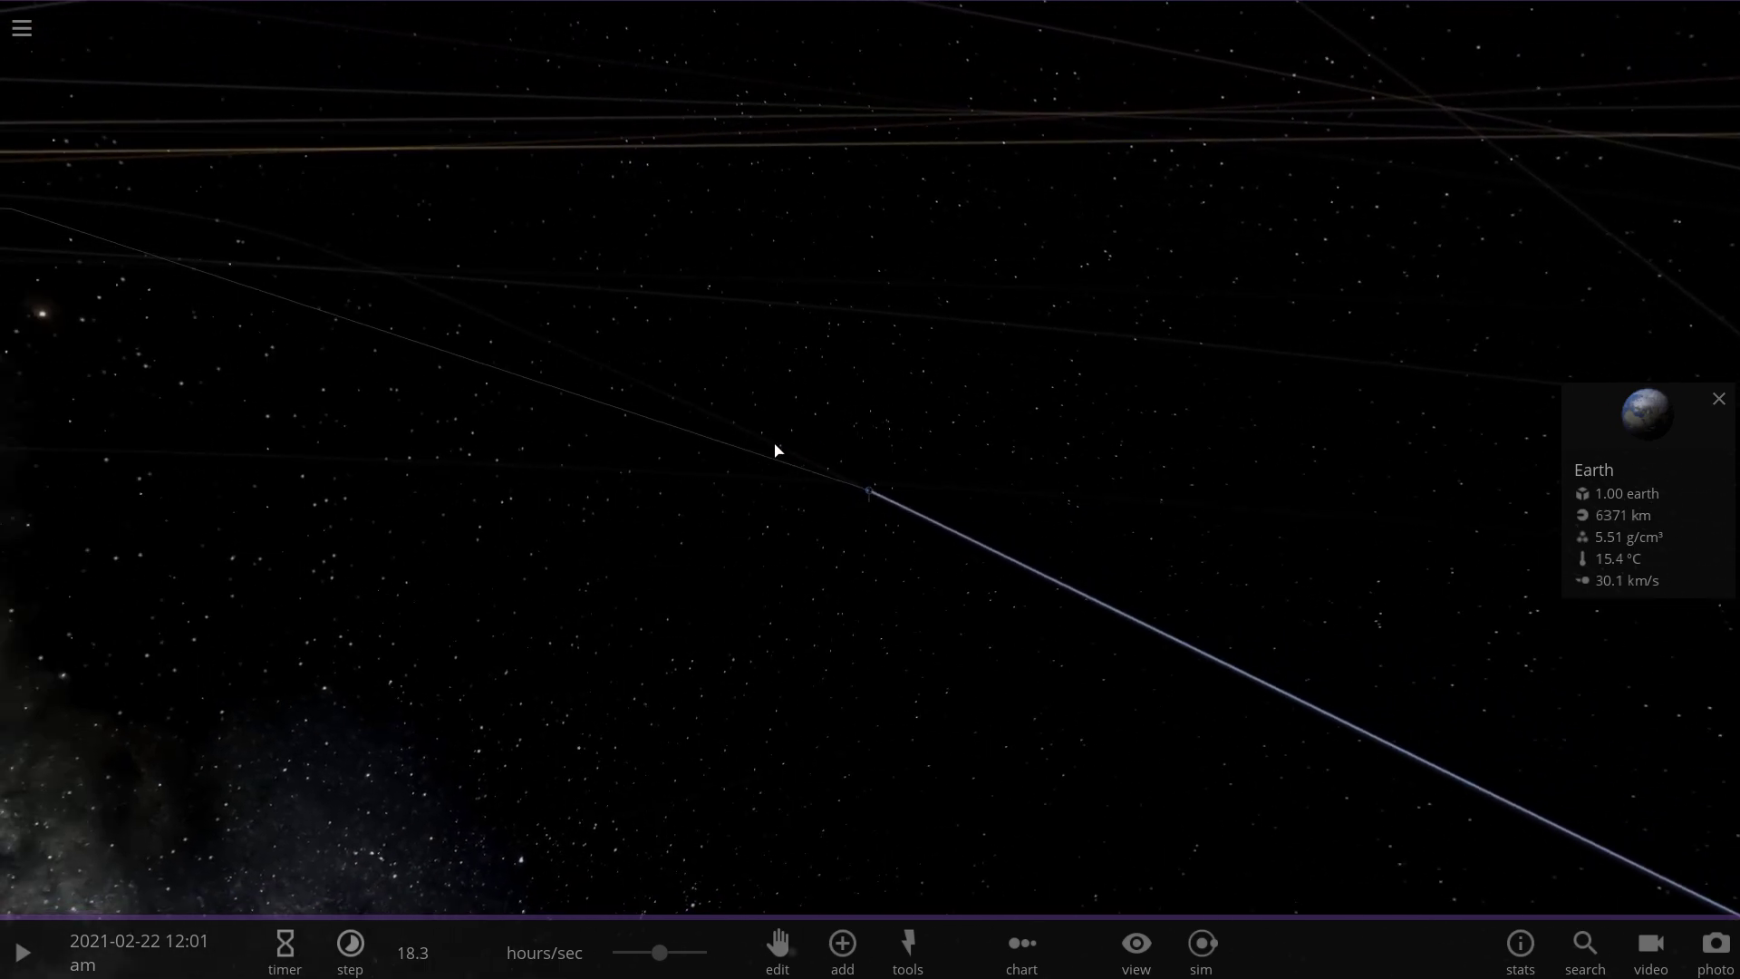
scroll(771, 405, down, 5)
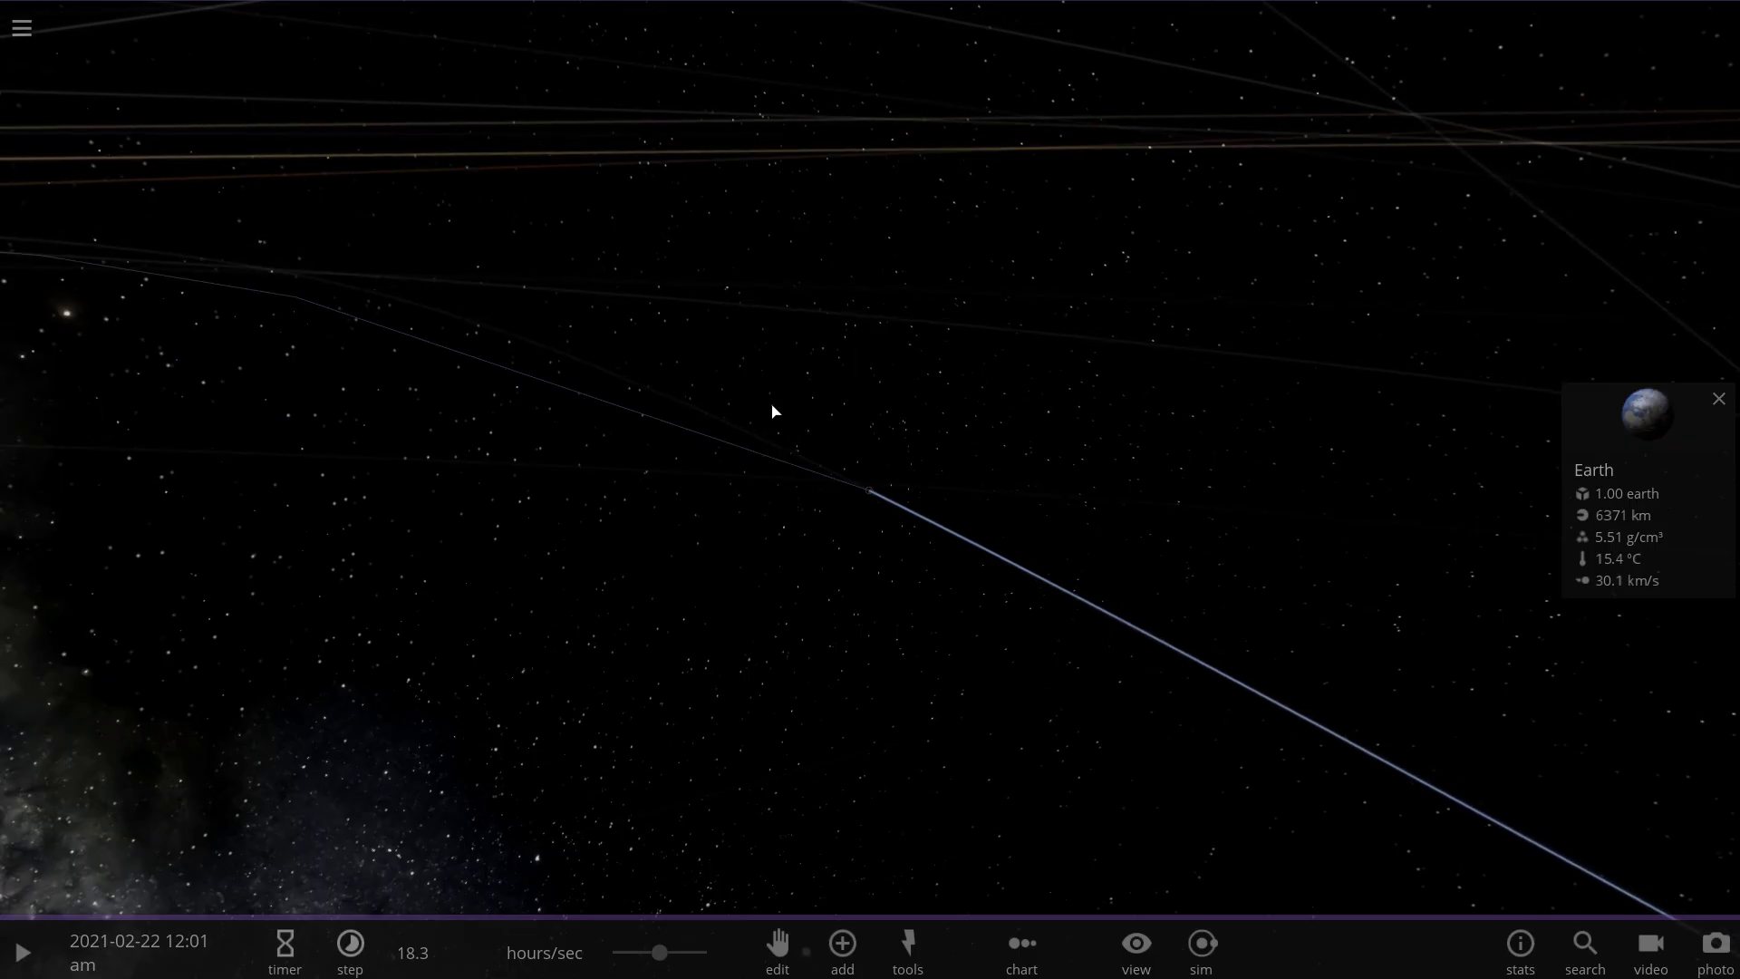
drag(809, 403, 587, 435)
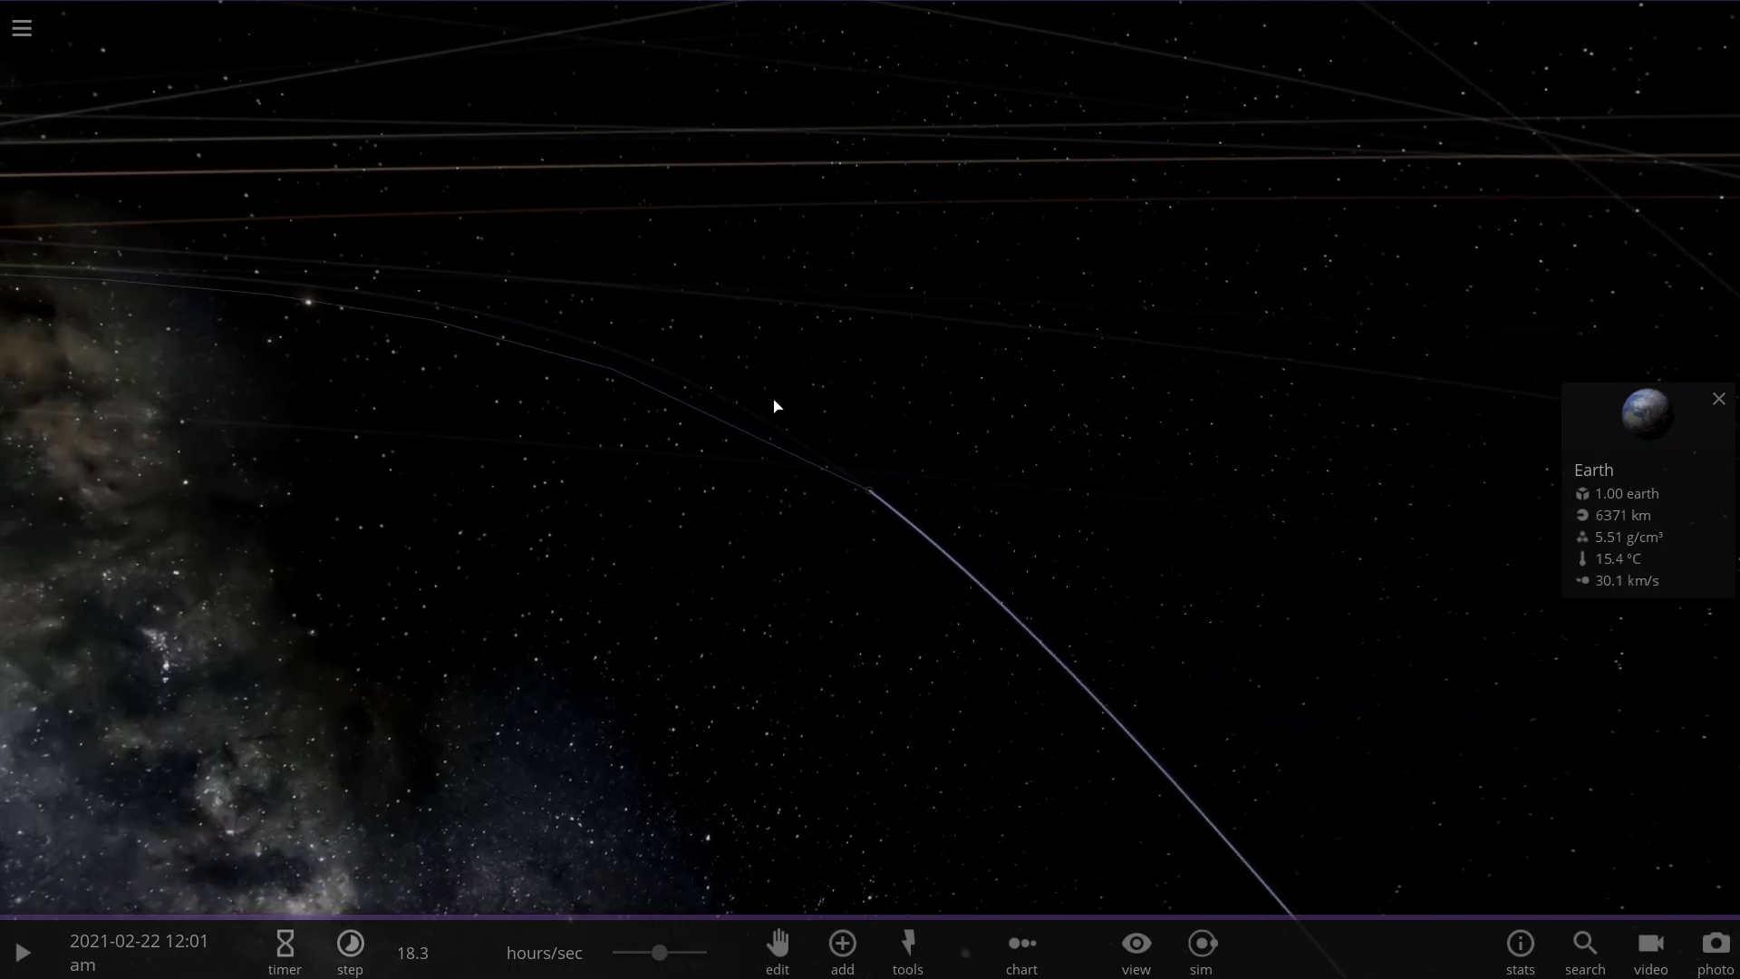
- Examine where the SCHOLZ star lies relative to Earth's orbit, the outer planets and the whole solar system from several distances
drag(1104, 485, 969, 442)
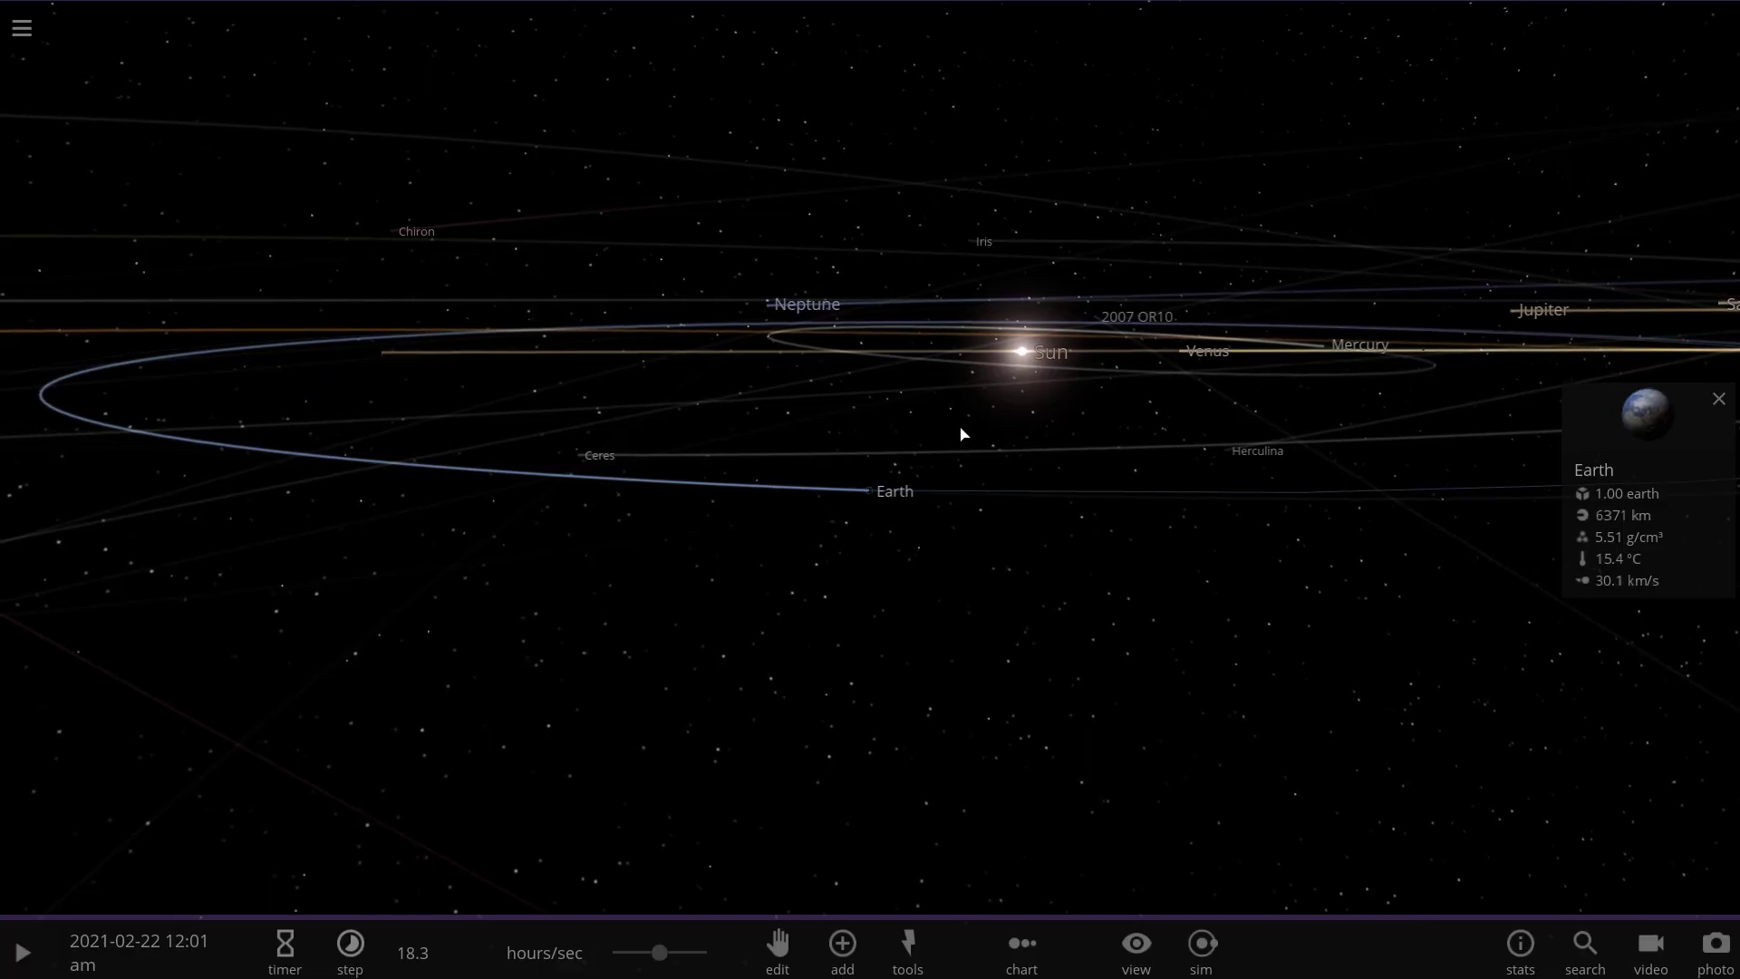
scroll(961, 427, down, 5)
drag(946, 427, 911, 437)
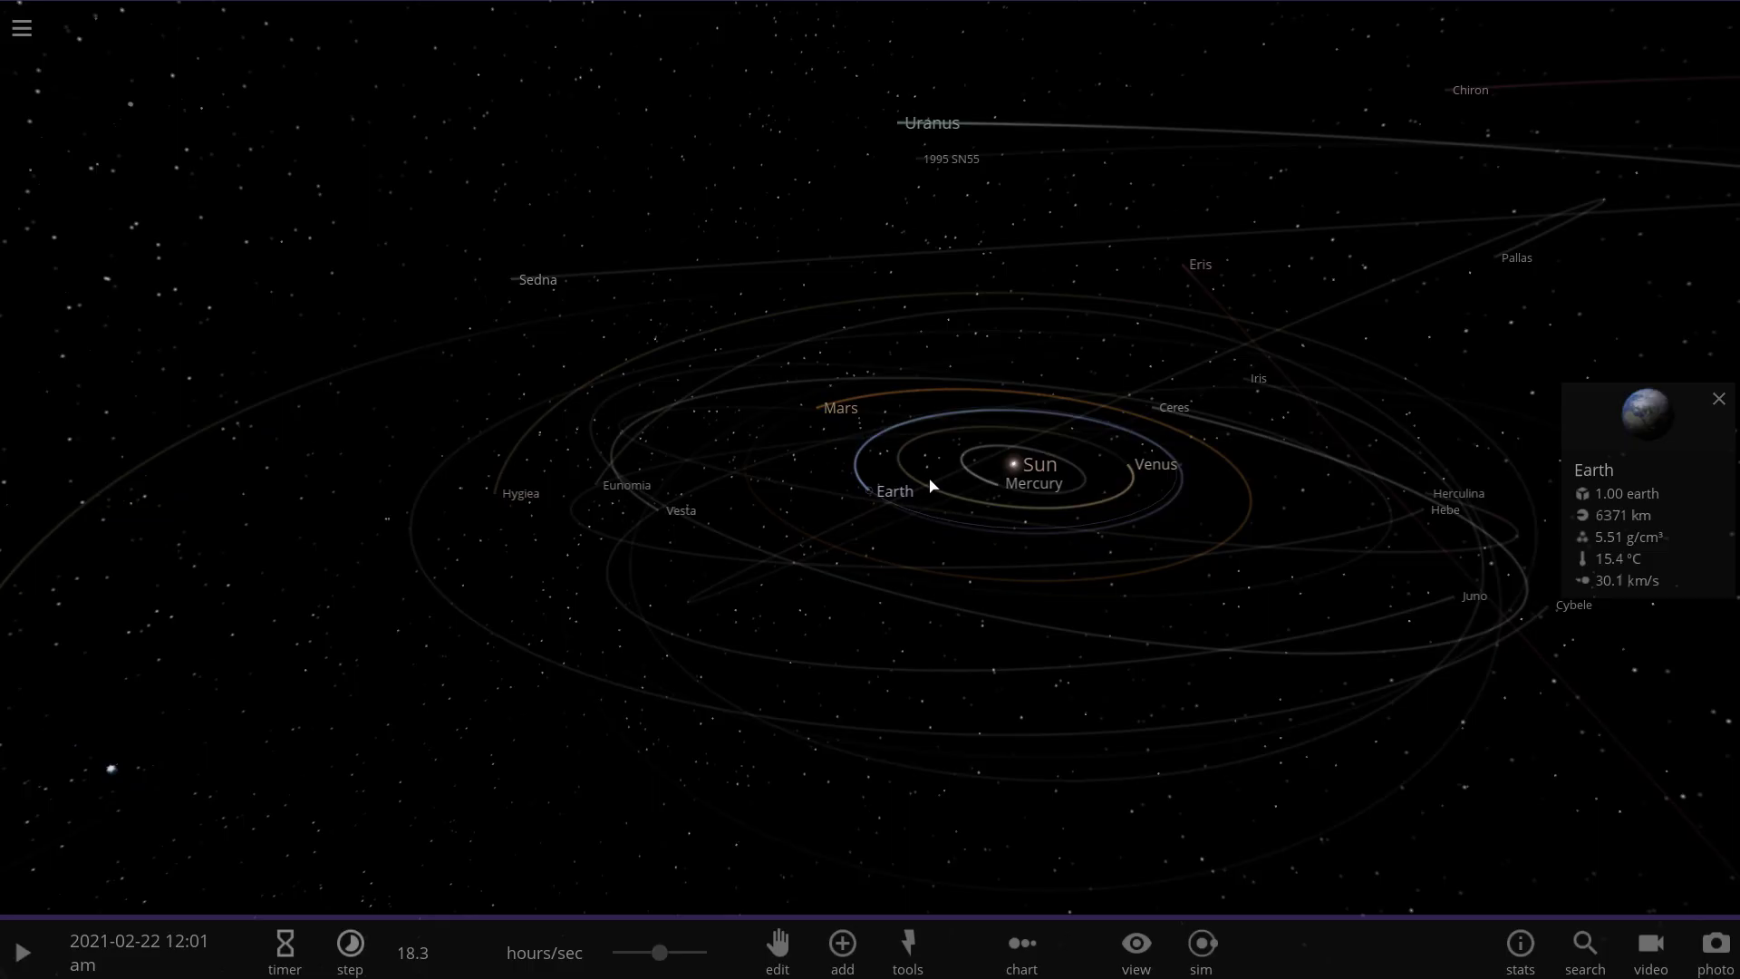
scroll(931, 487, down, 5)
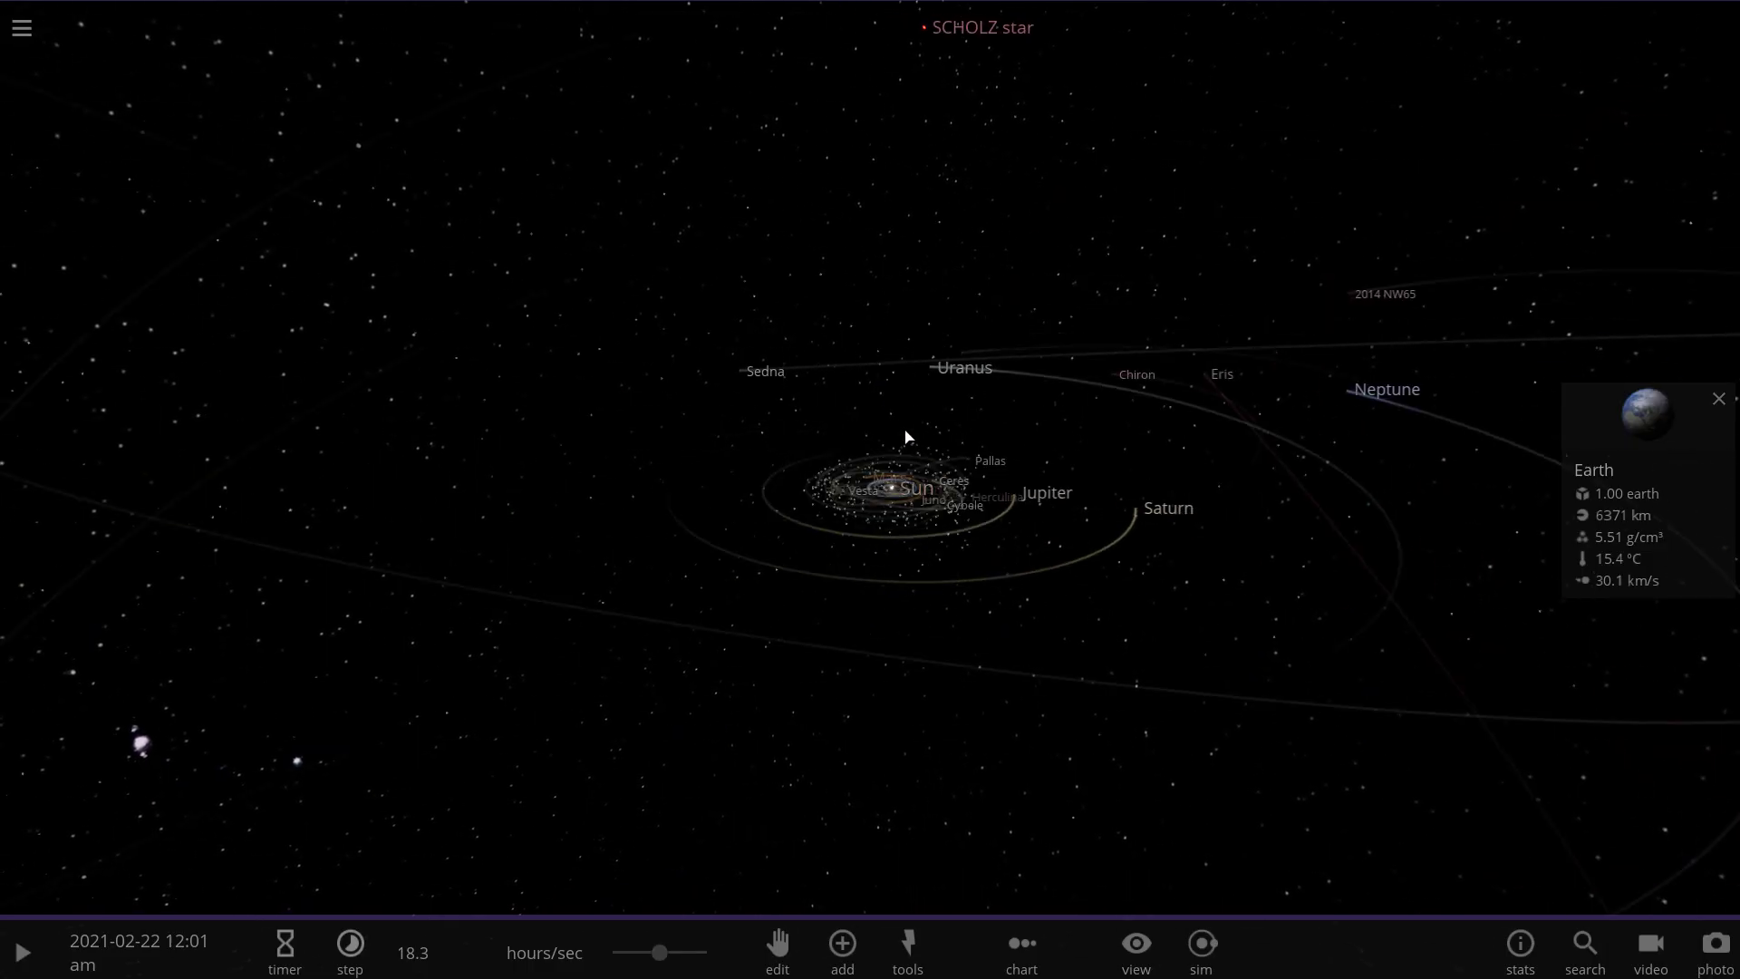
scroll(933, 362, down, 3)
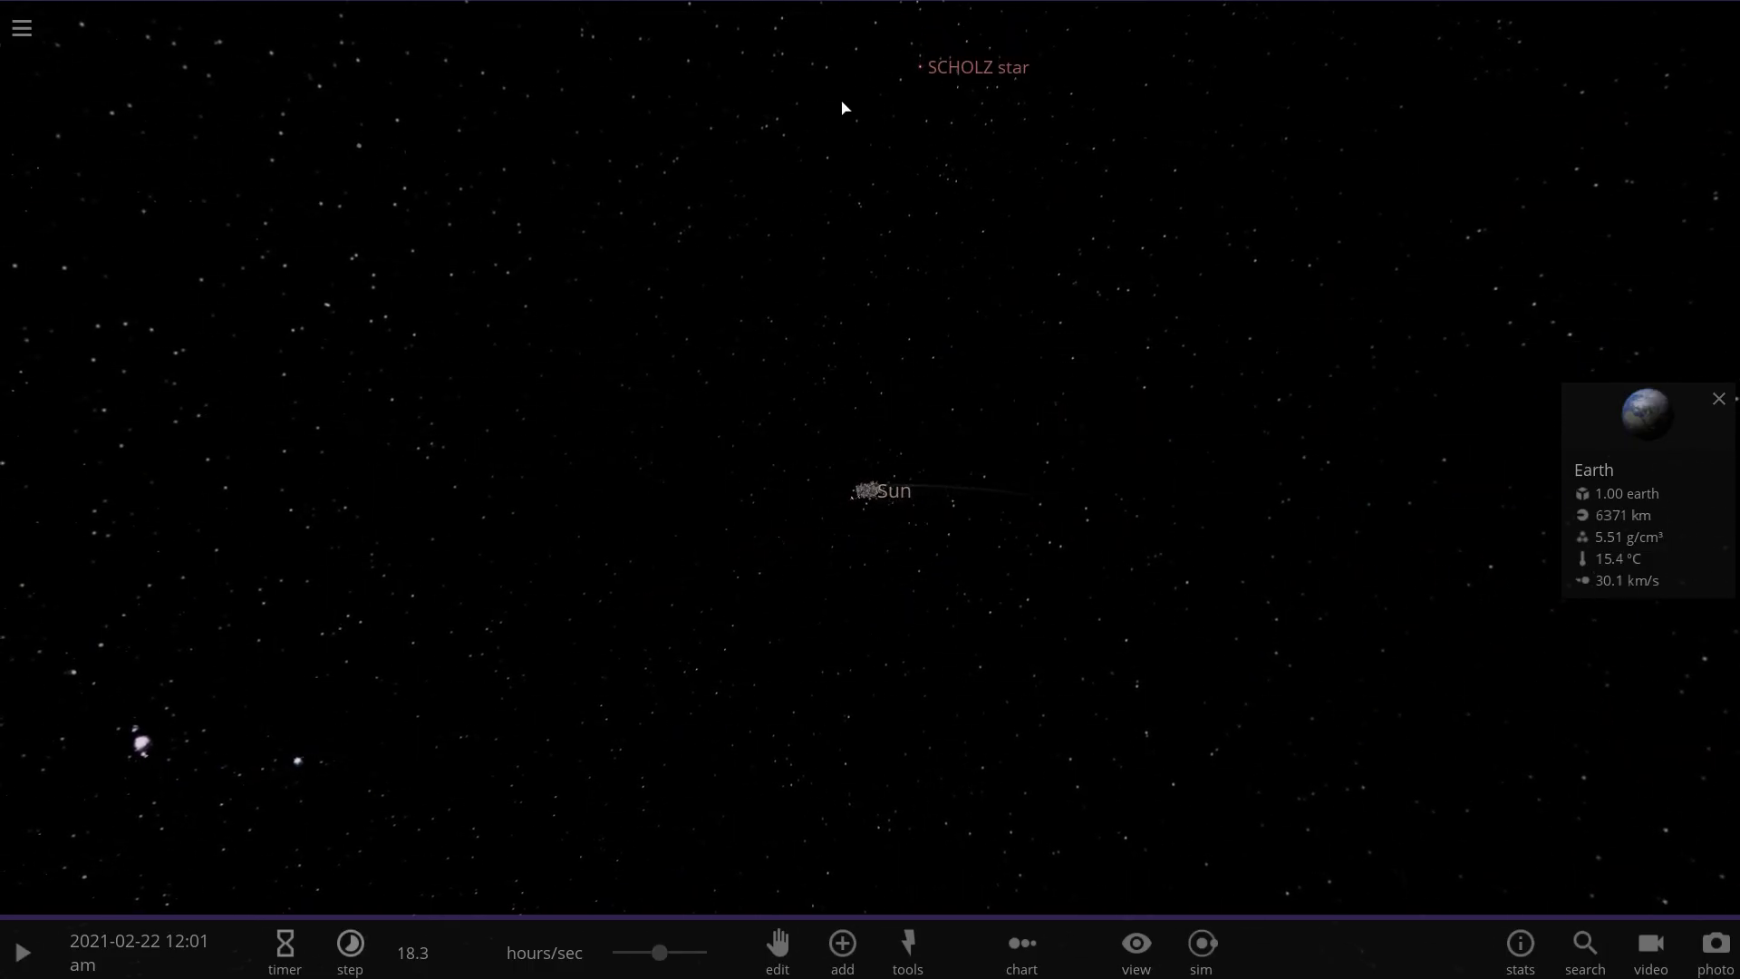
drag(908, 394, 892, 384)
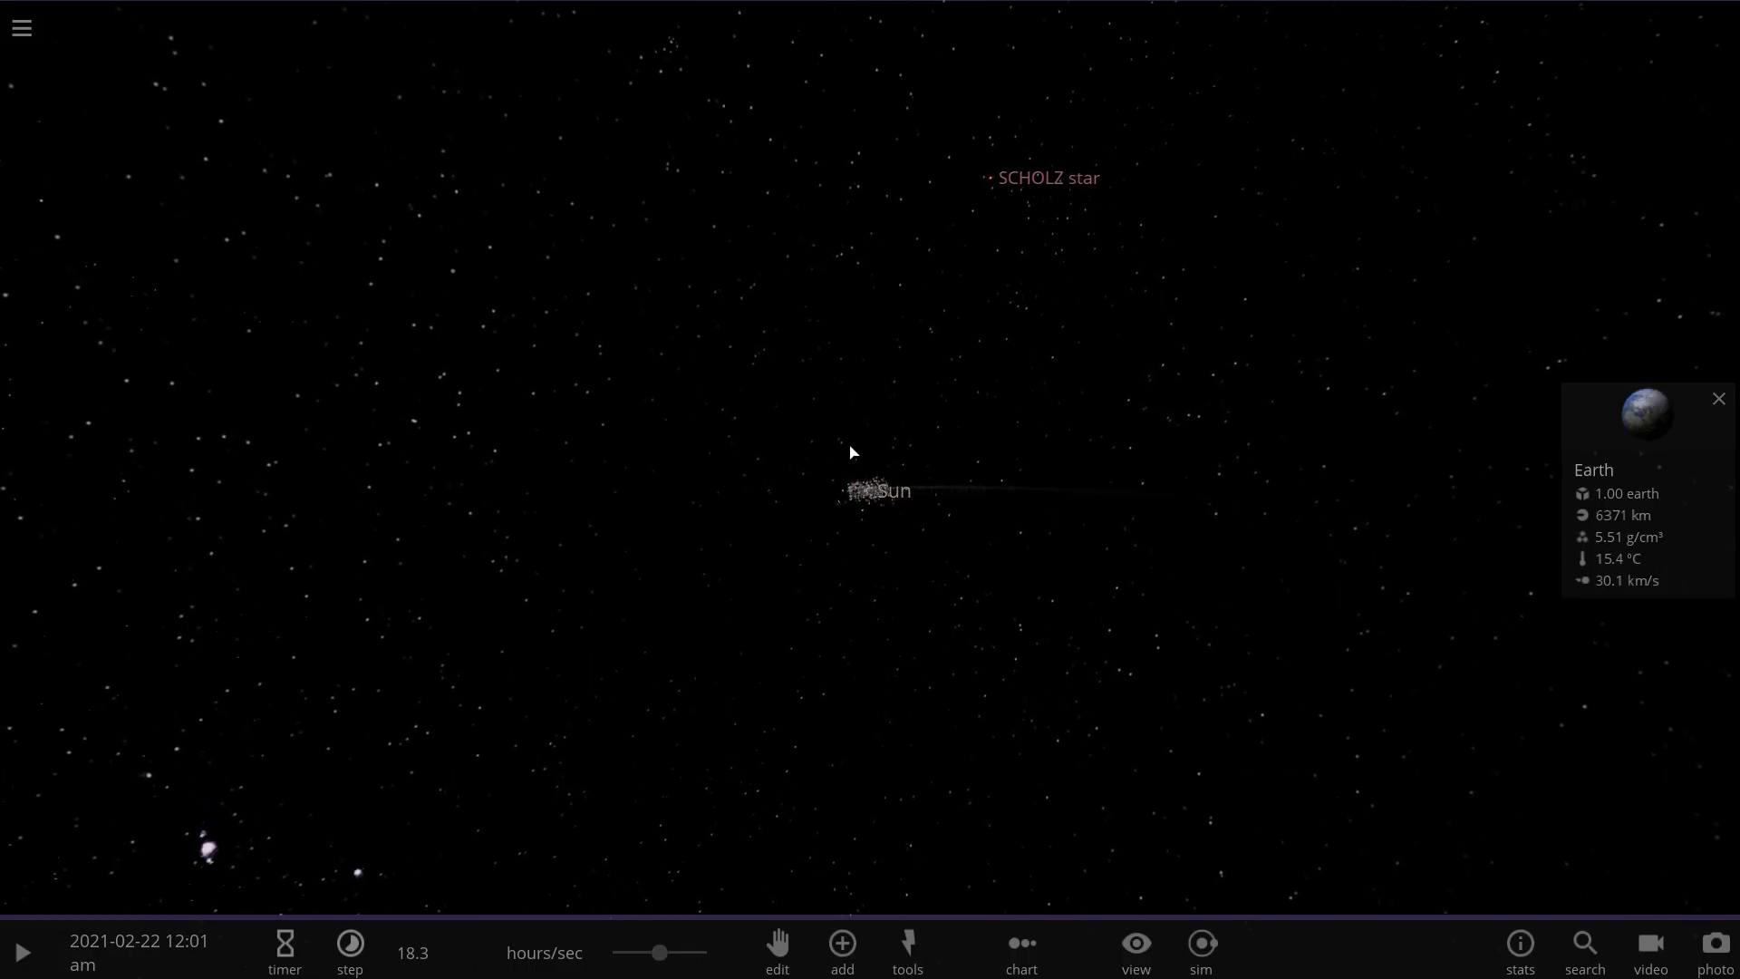
scroll(866, 497, up, 5)
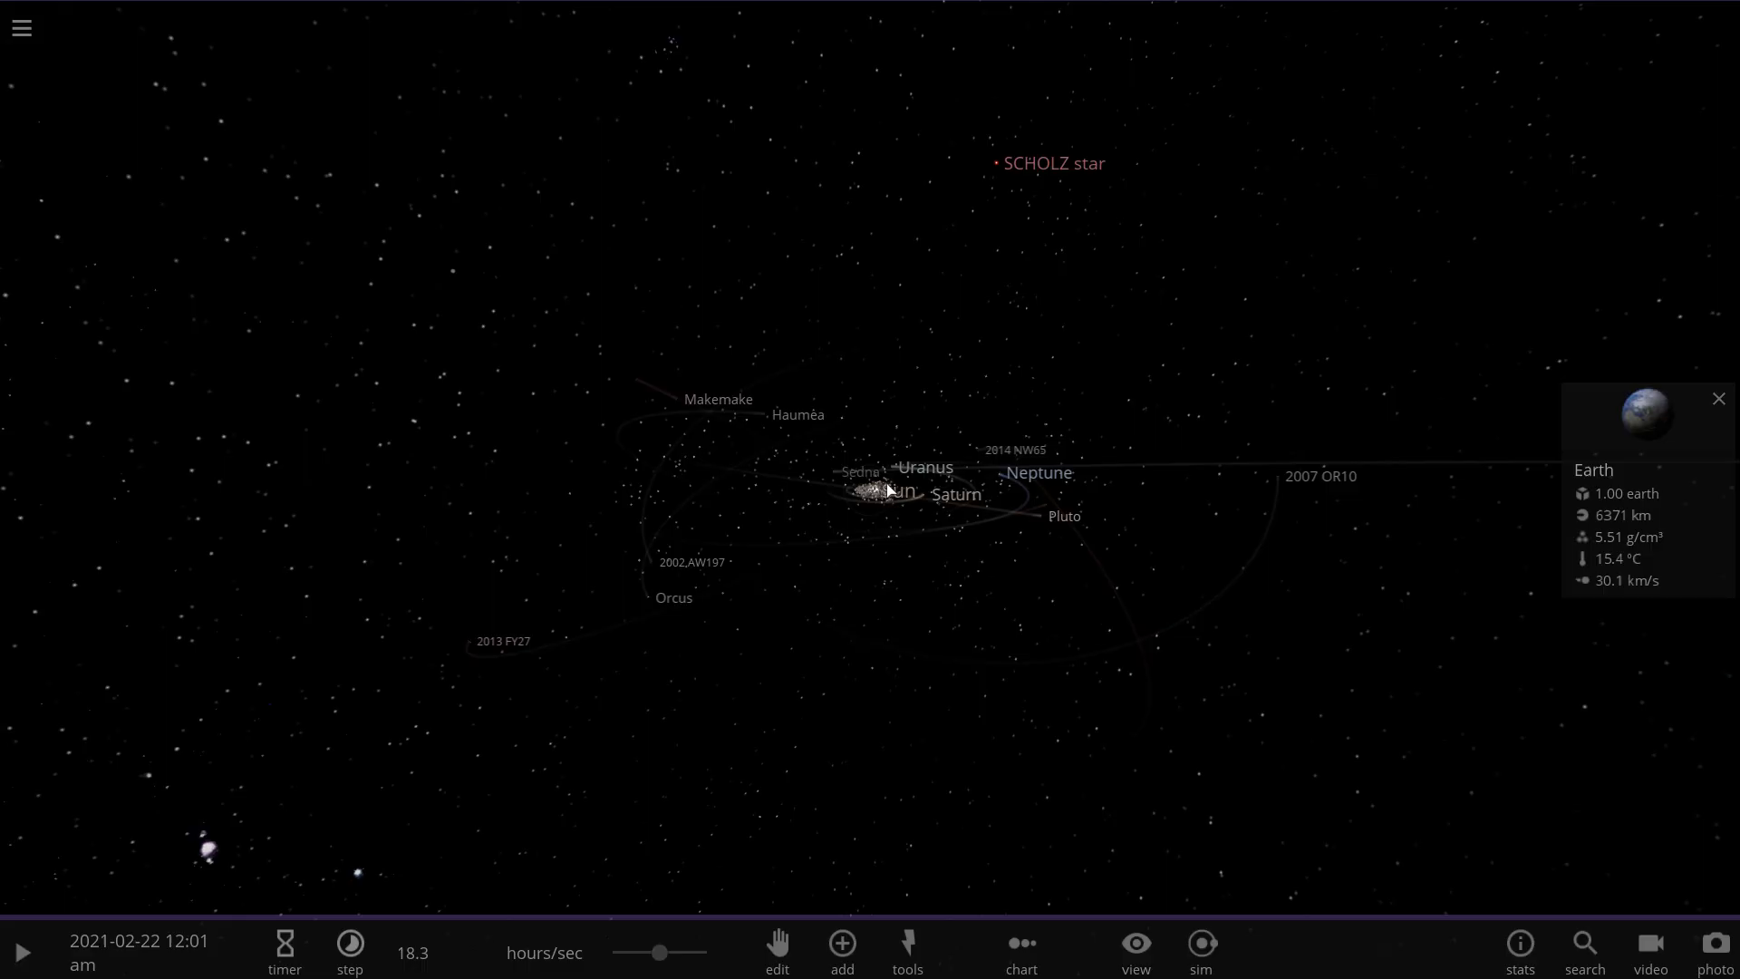
scroll(888, 490, up, 5)
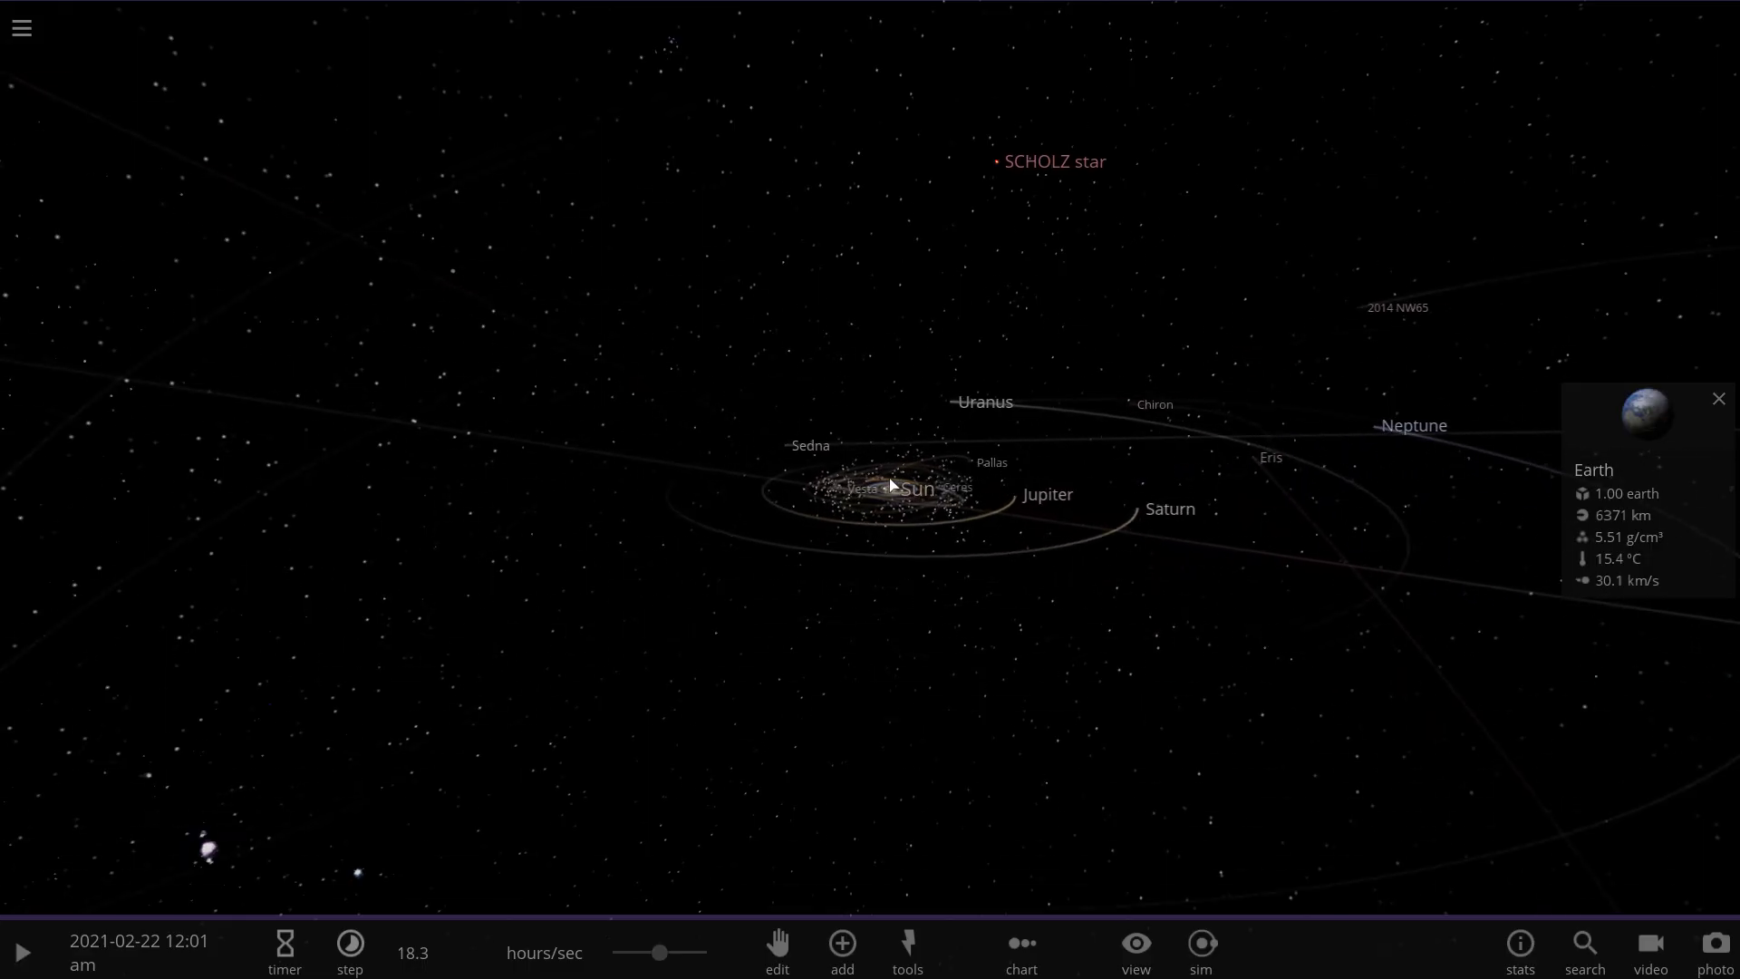
scroll(888, 523, up, 5)
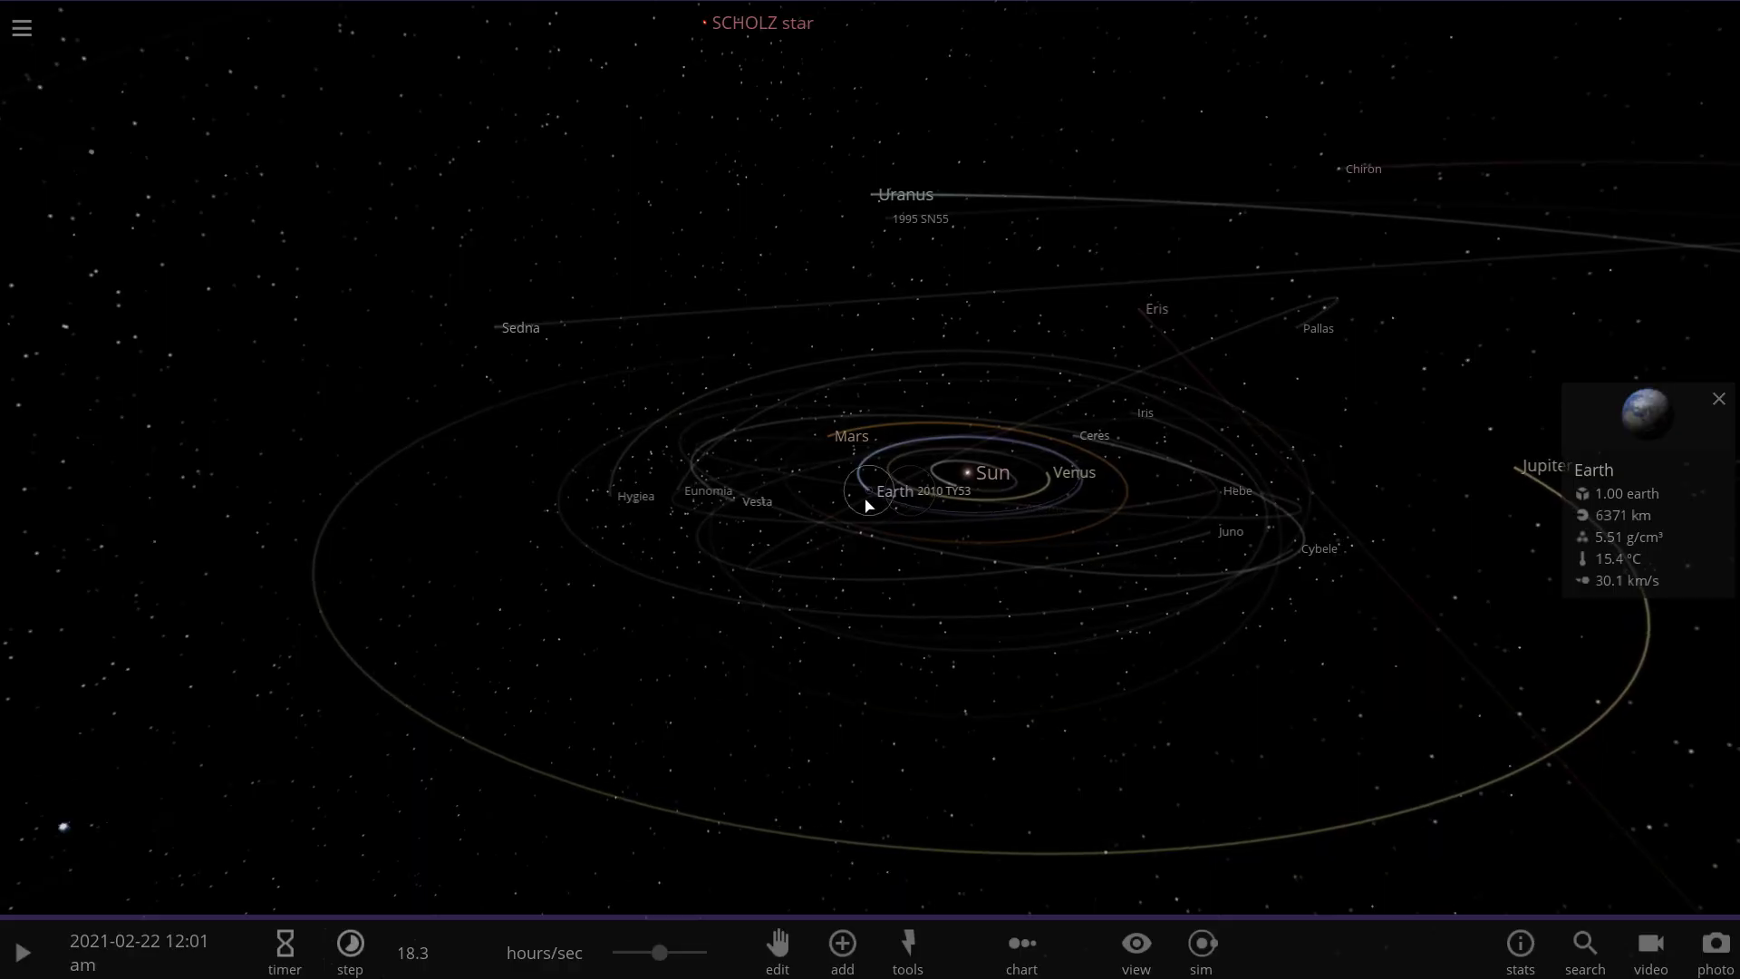
- Resume the simulation and view Earth's orbit up close with the SCHOLZ star in the background
key(space)
scroll(897, 504, up, 5)
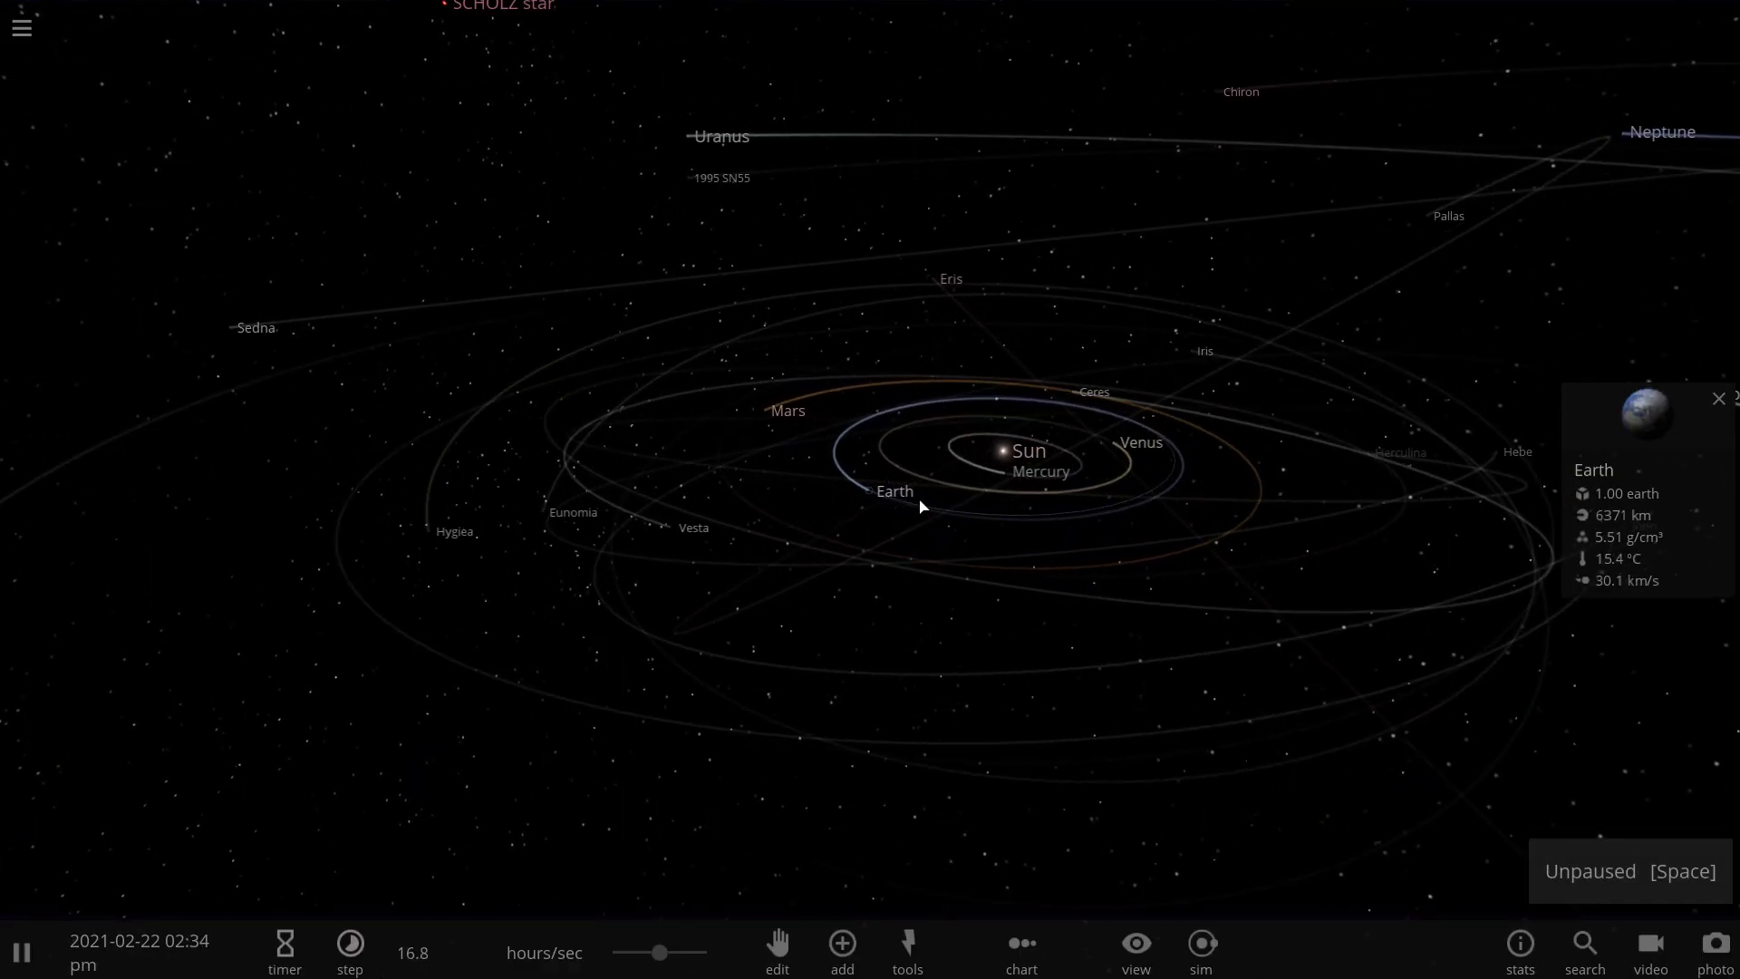
scroll(897, 504, up, 5)
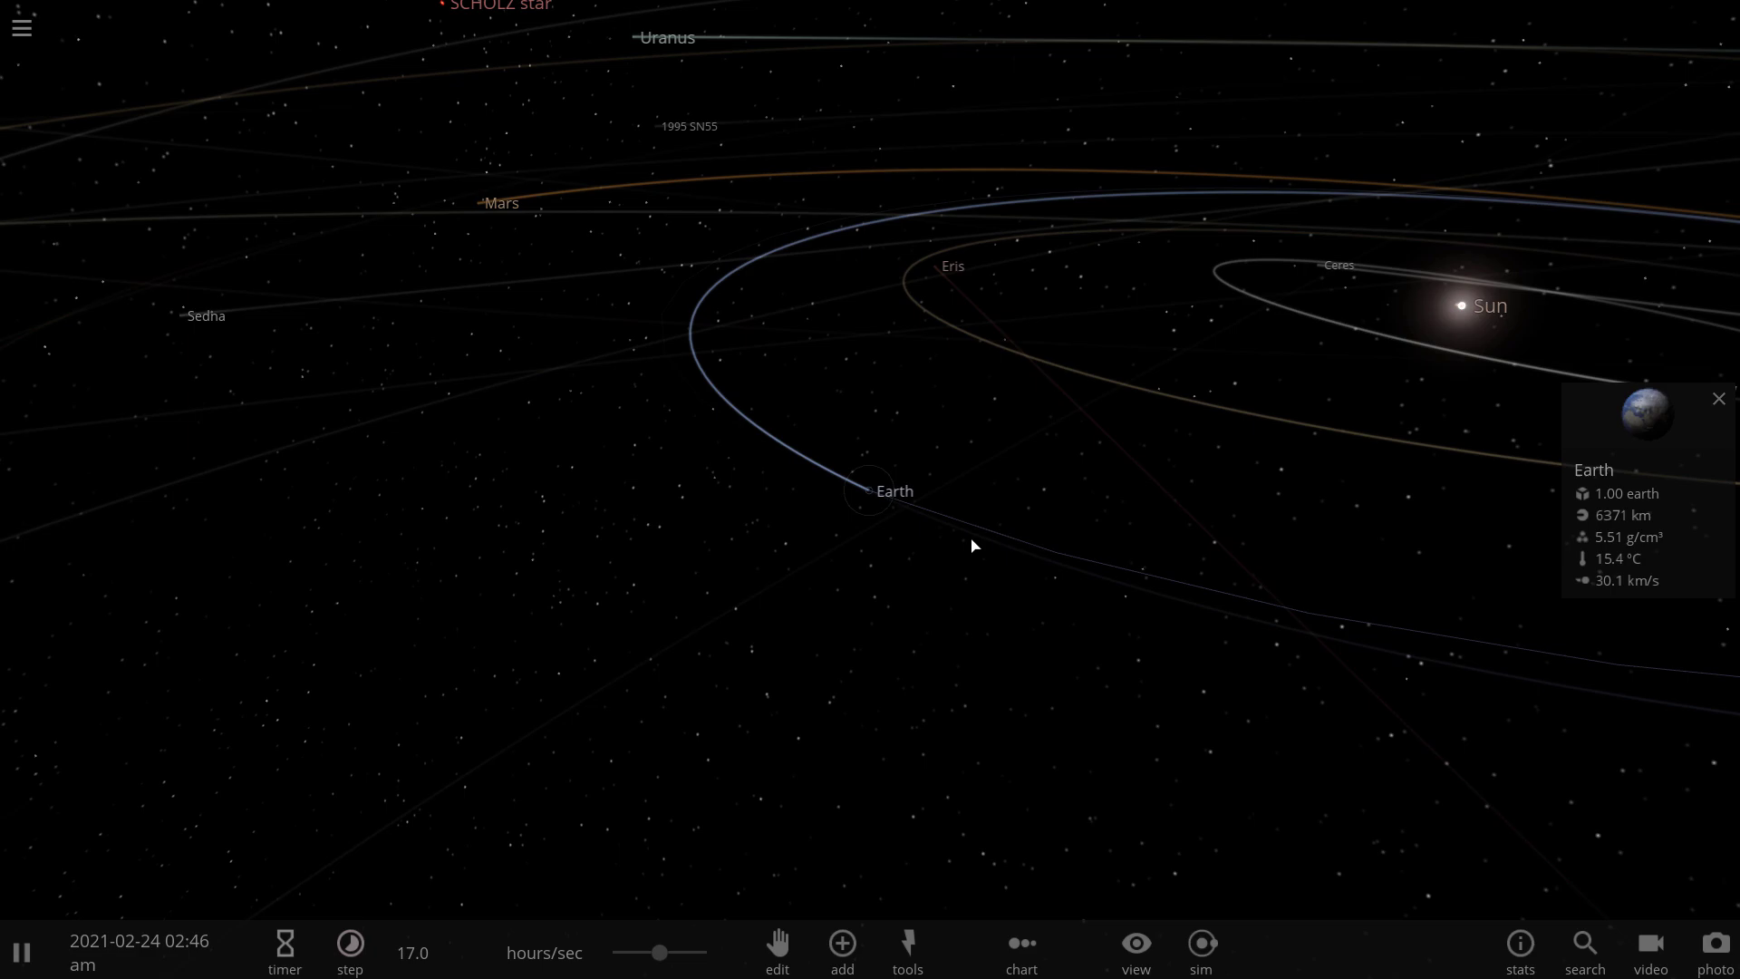
drag(894, 614, 734, 182)
scroll(859, 489, up, 3)
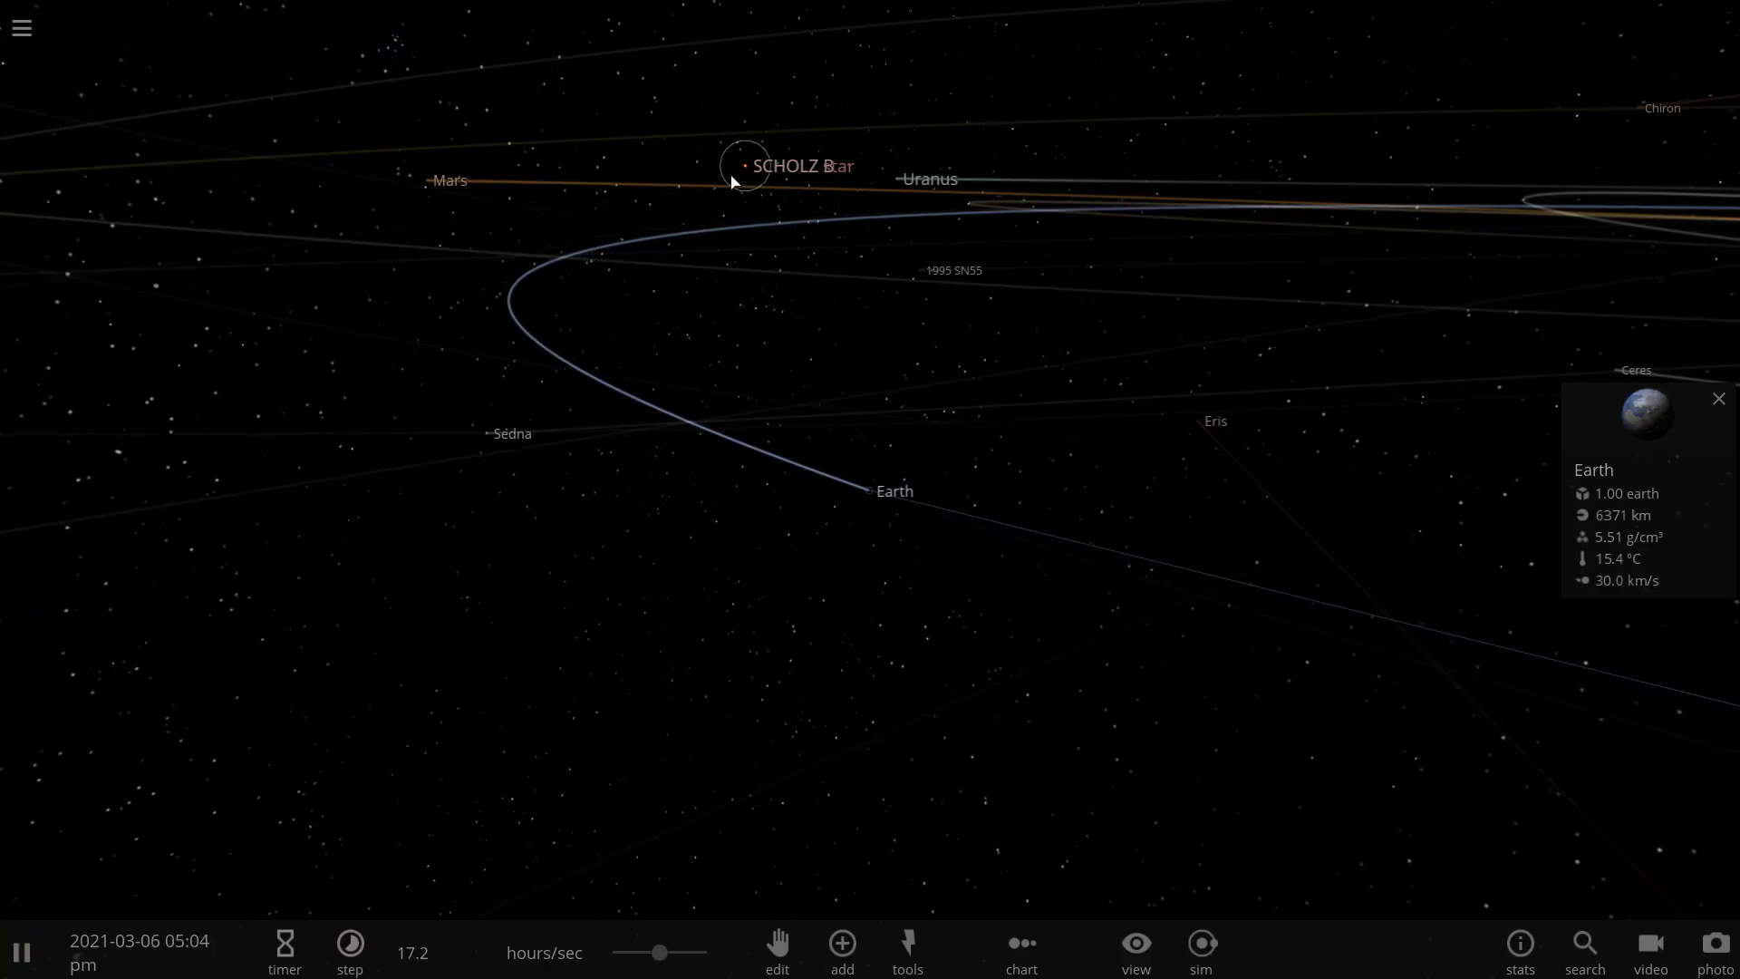
drag(933, 572, 856, 527)
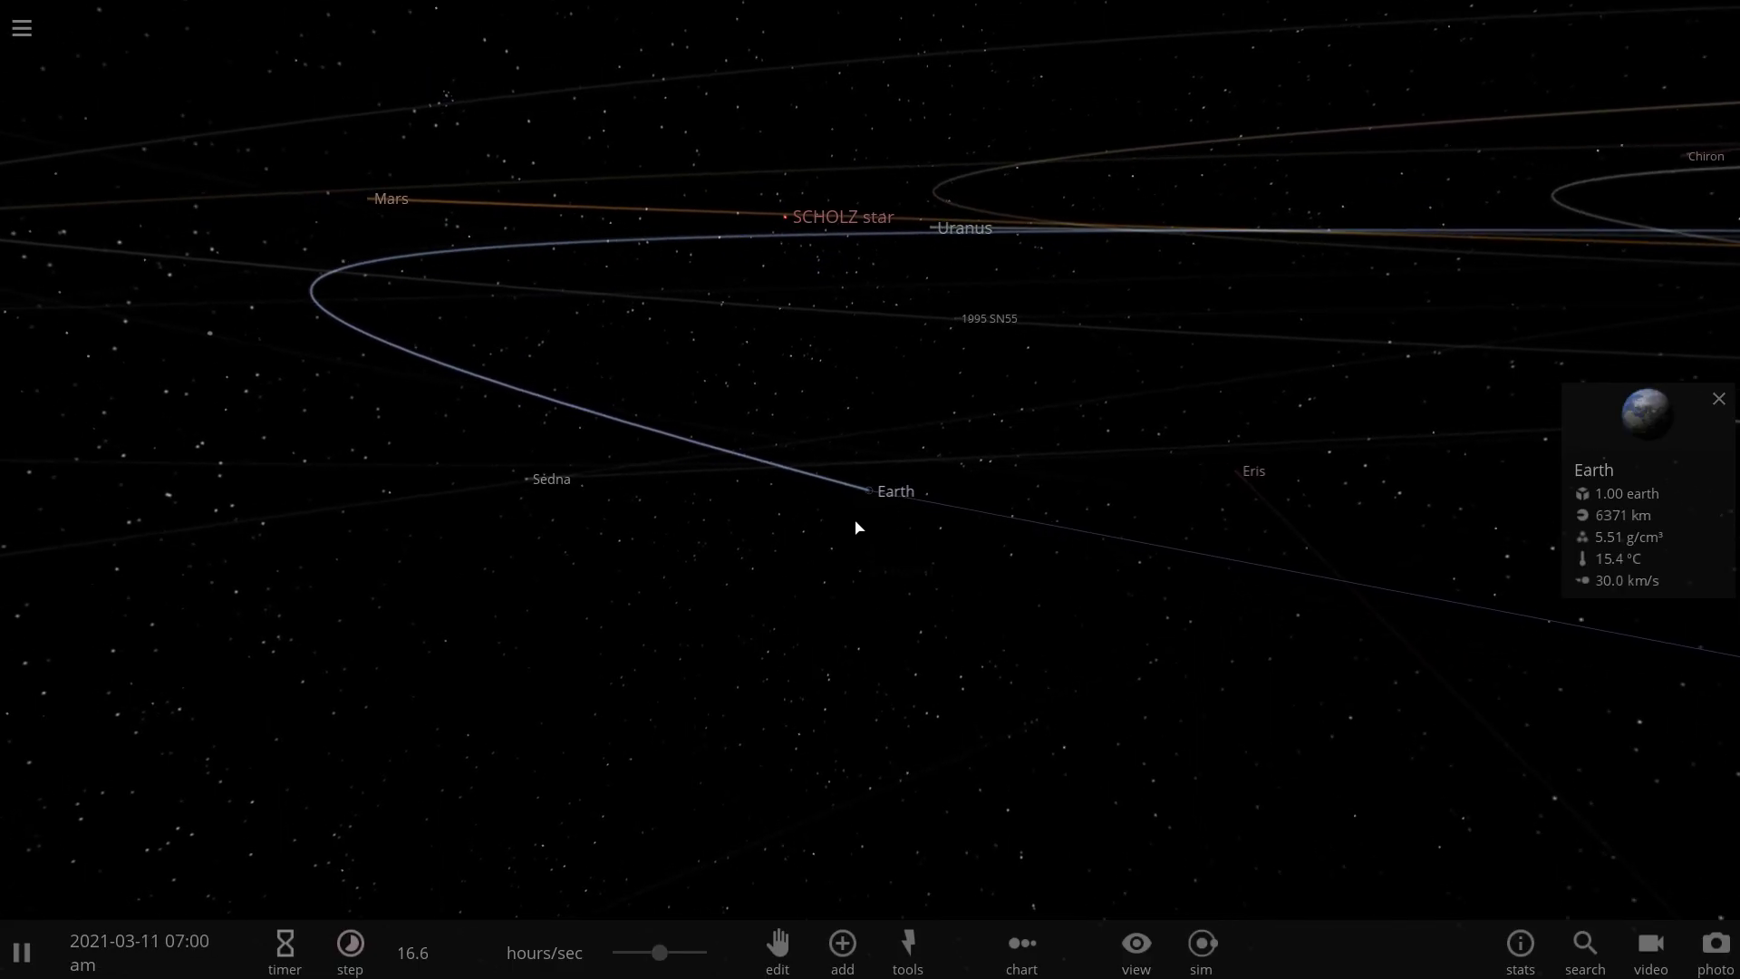
- Hide the trails and labels and view the SCHOLZ pair beside the Sun from near Earth
click(1135, 947)
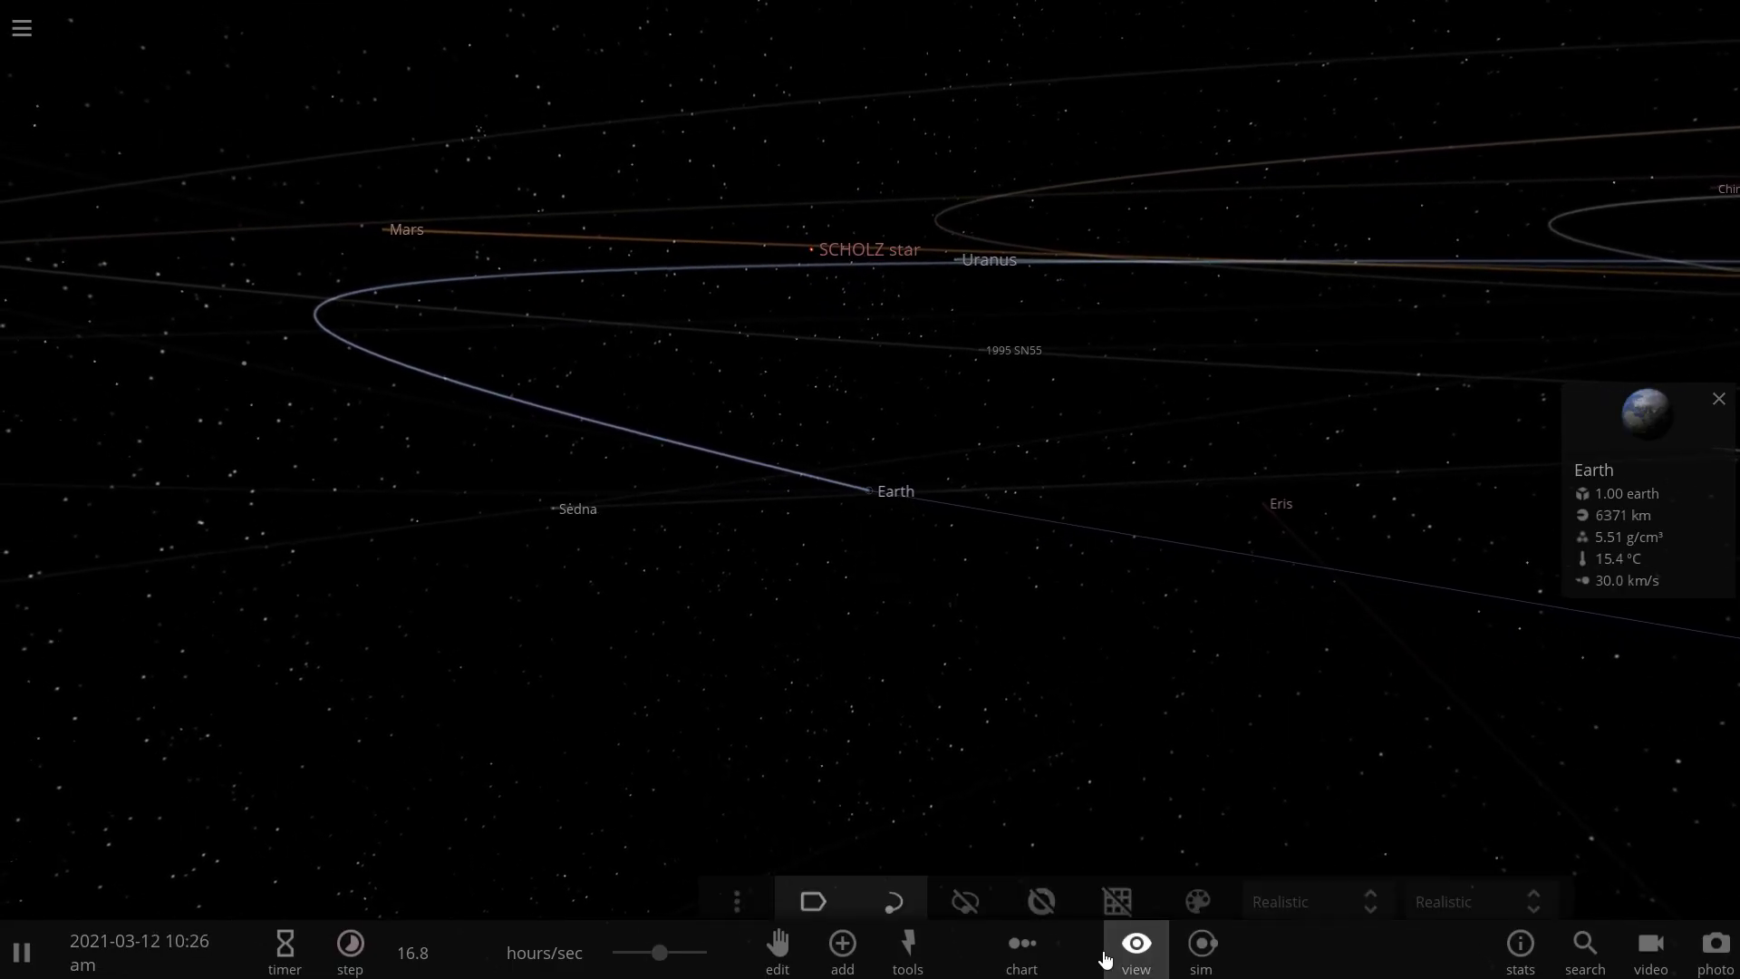
click(892, 886)
click(816, 885)
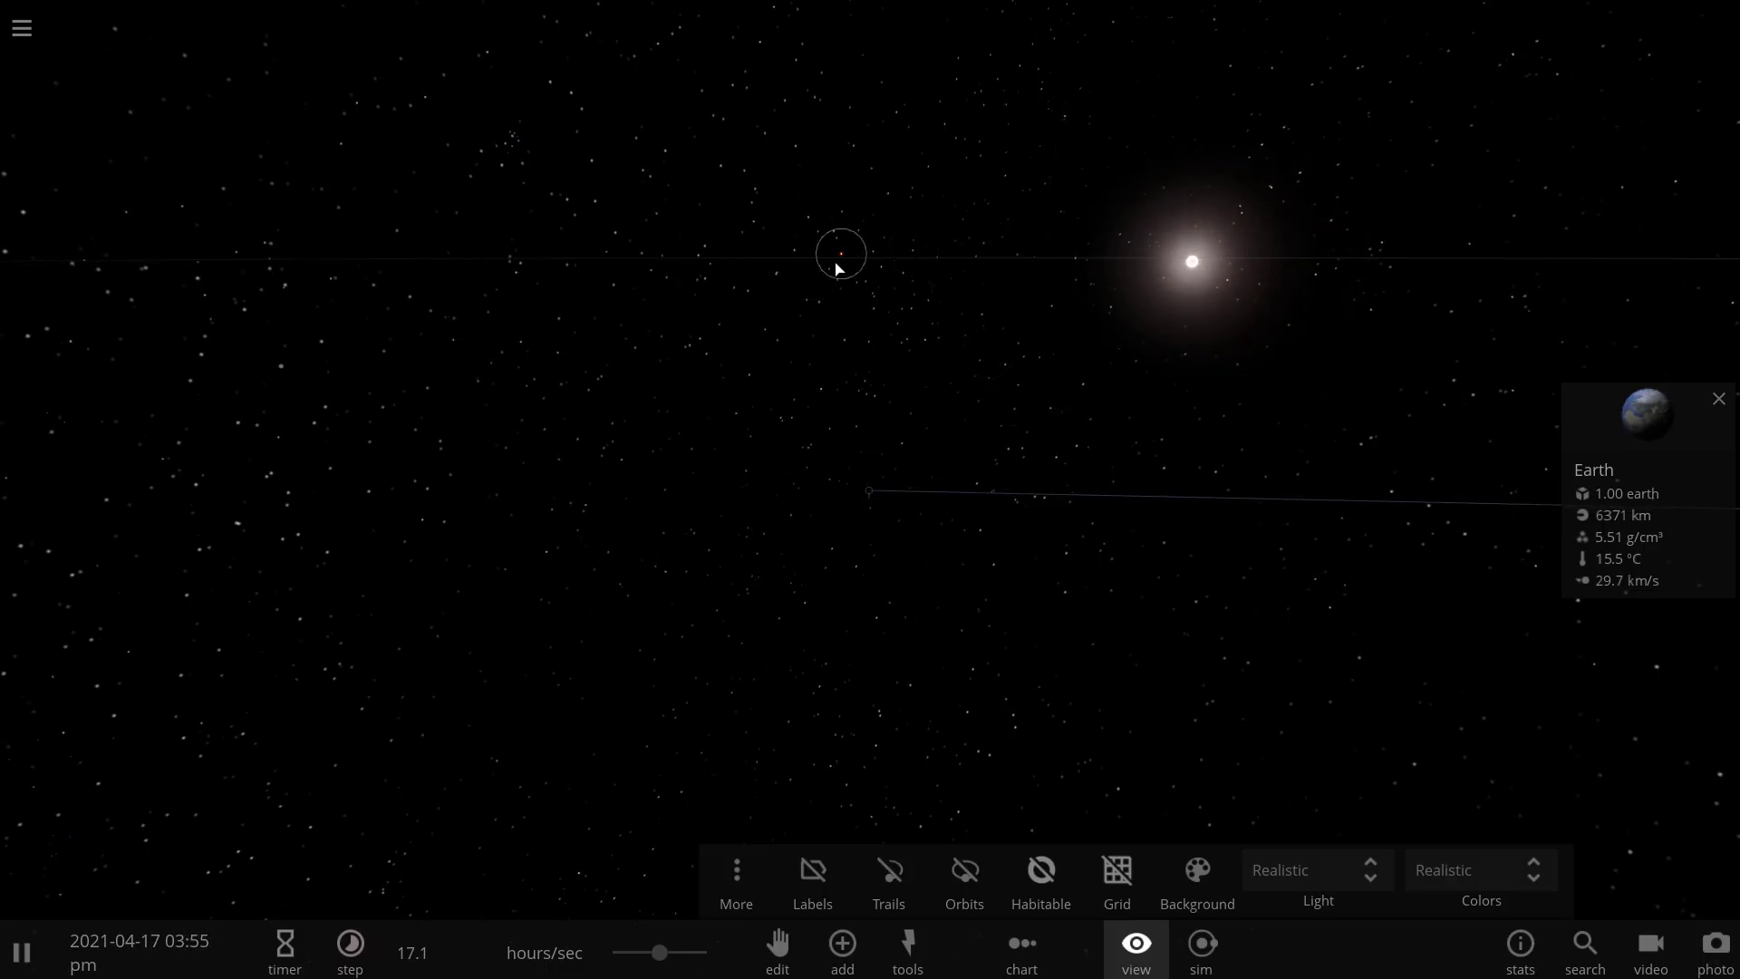
drag(928, 344, 929, 321)
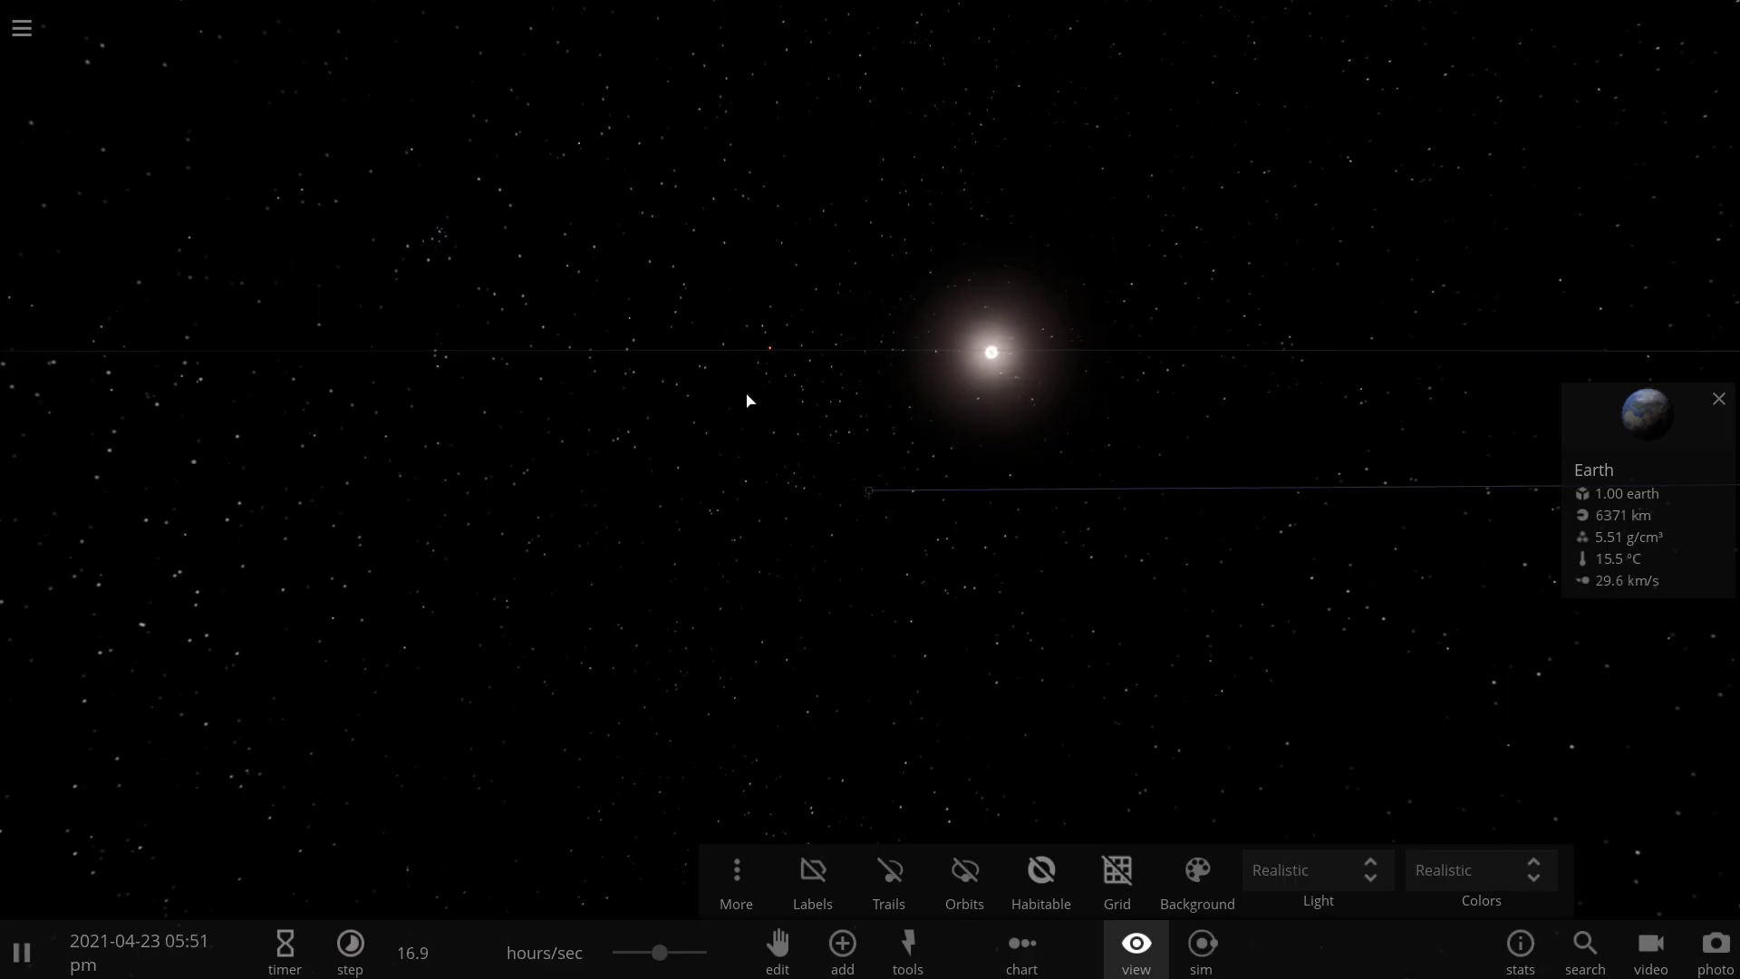
- Speed up the simulation to about 1.7 days/sec and observe the Sun's motion against the distant SCHOLZ pair
drag(659, 951, 696, 961)
click(840, 521)
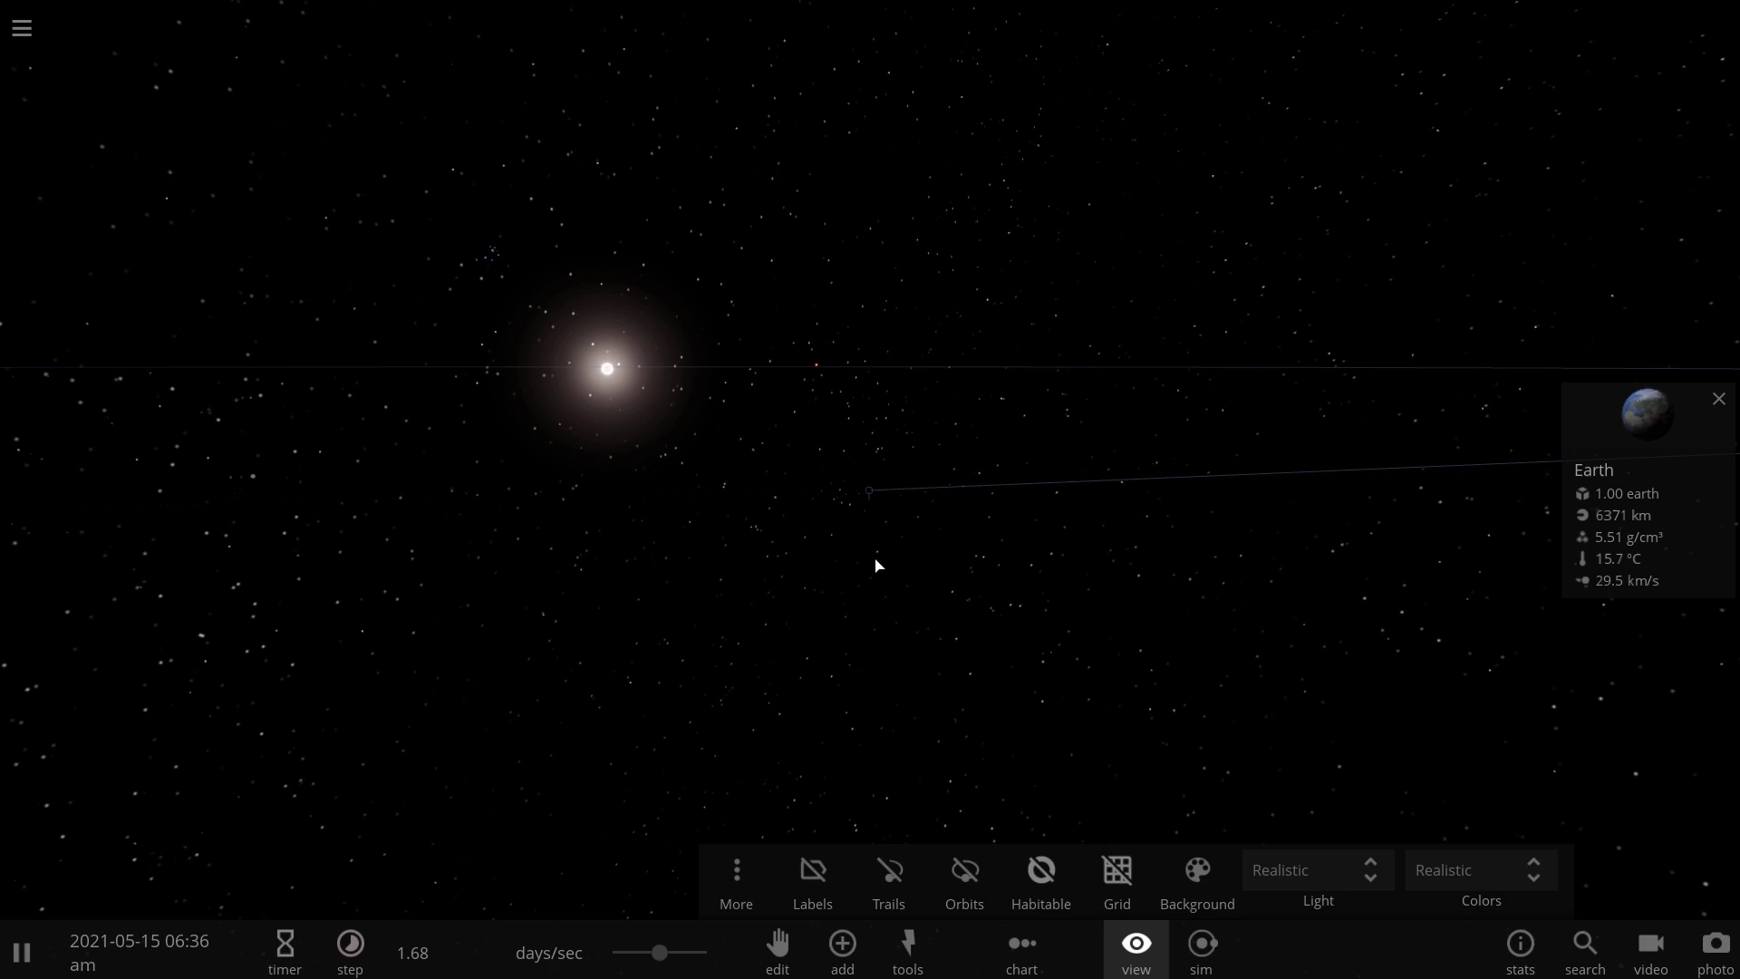
drag(880, 547, 920, 508)
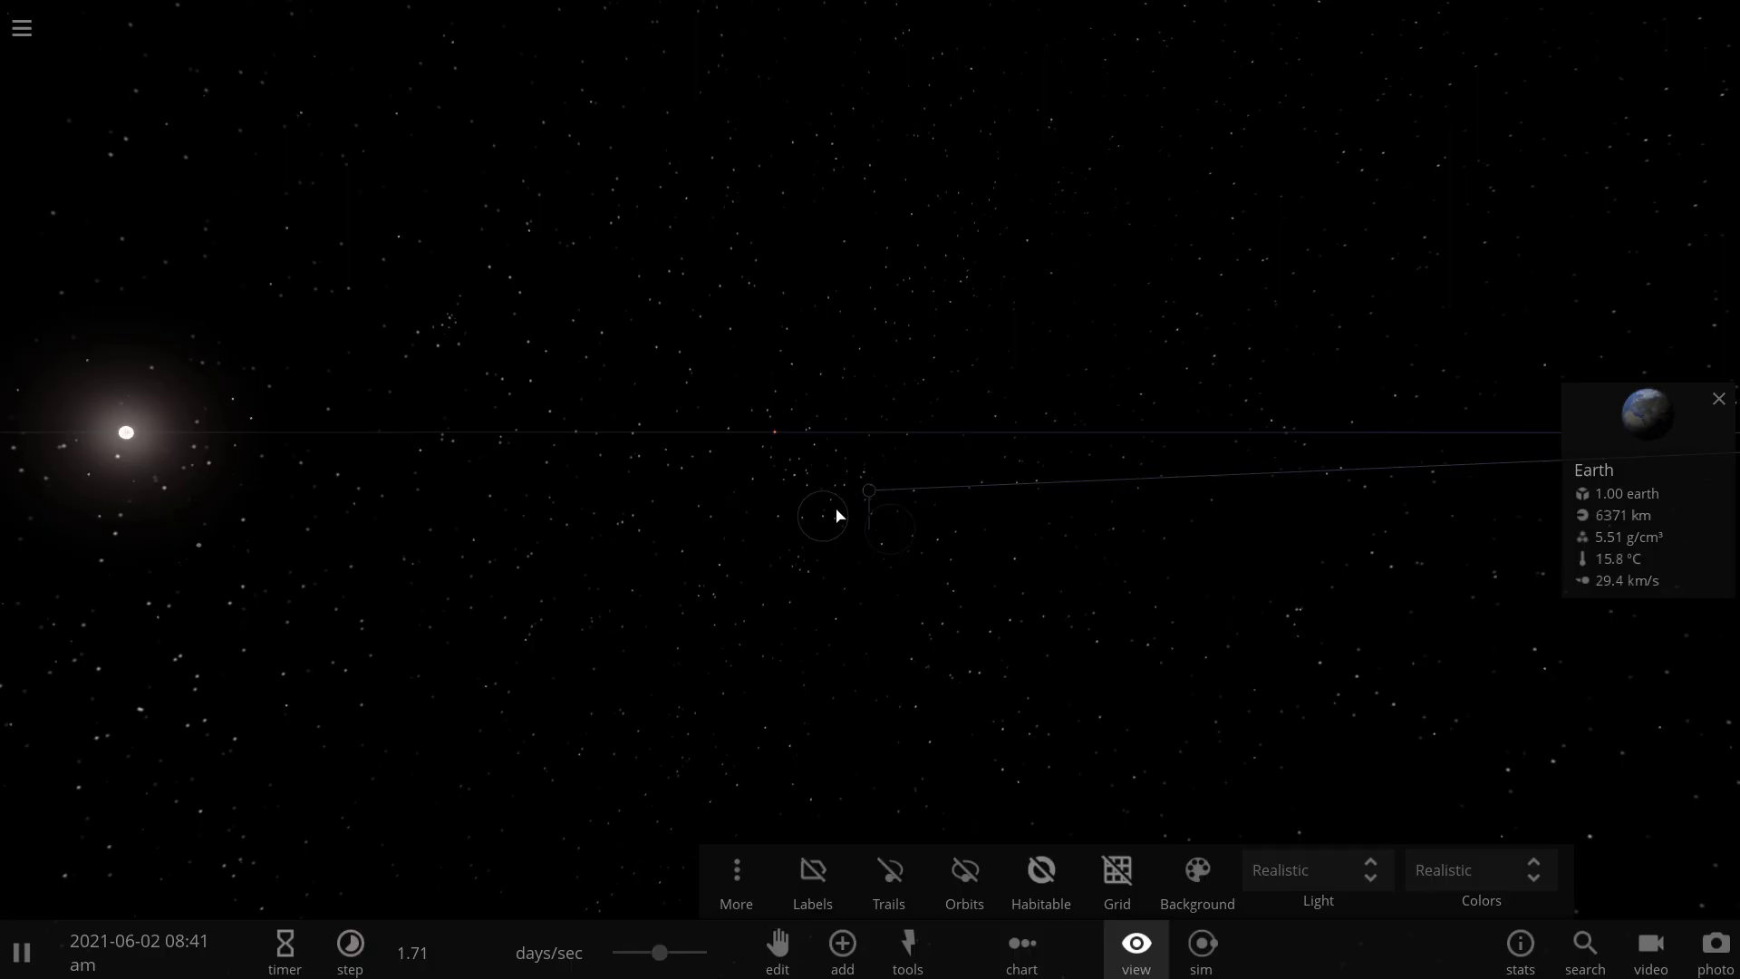
- Examine Earth up close with the SCHOLZ pair in the sky behind it
scroll(861, 505, up, 8)
scroll(862, 507, down, 3)
drag(862, 507, 906, 543)
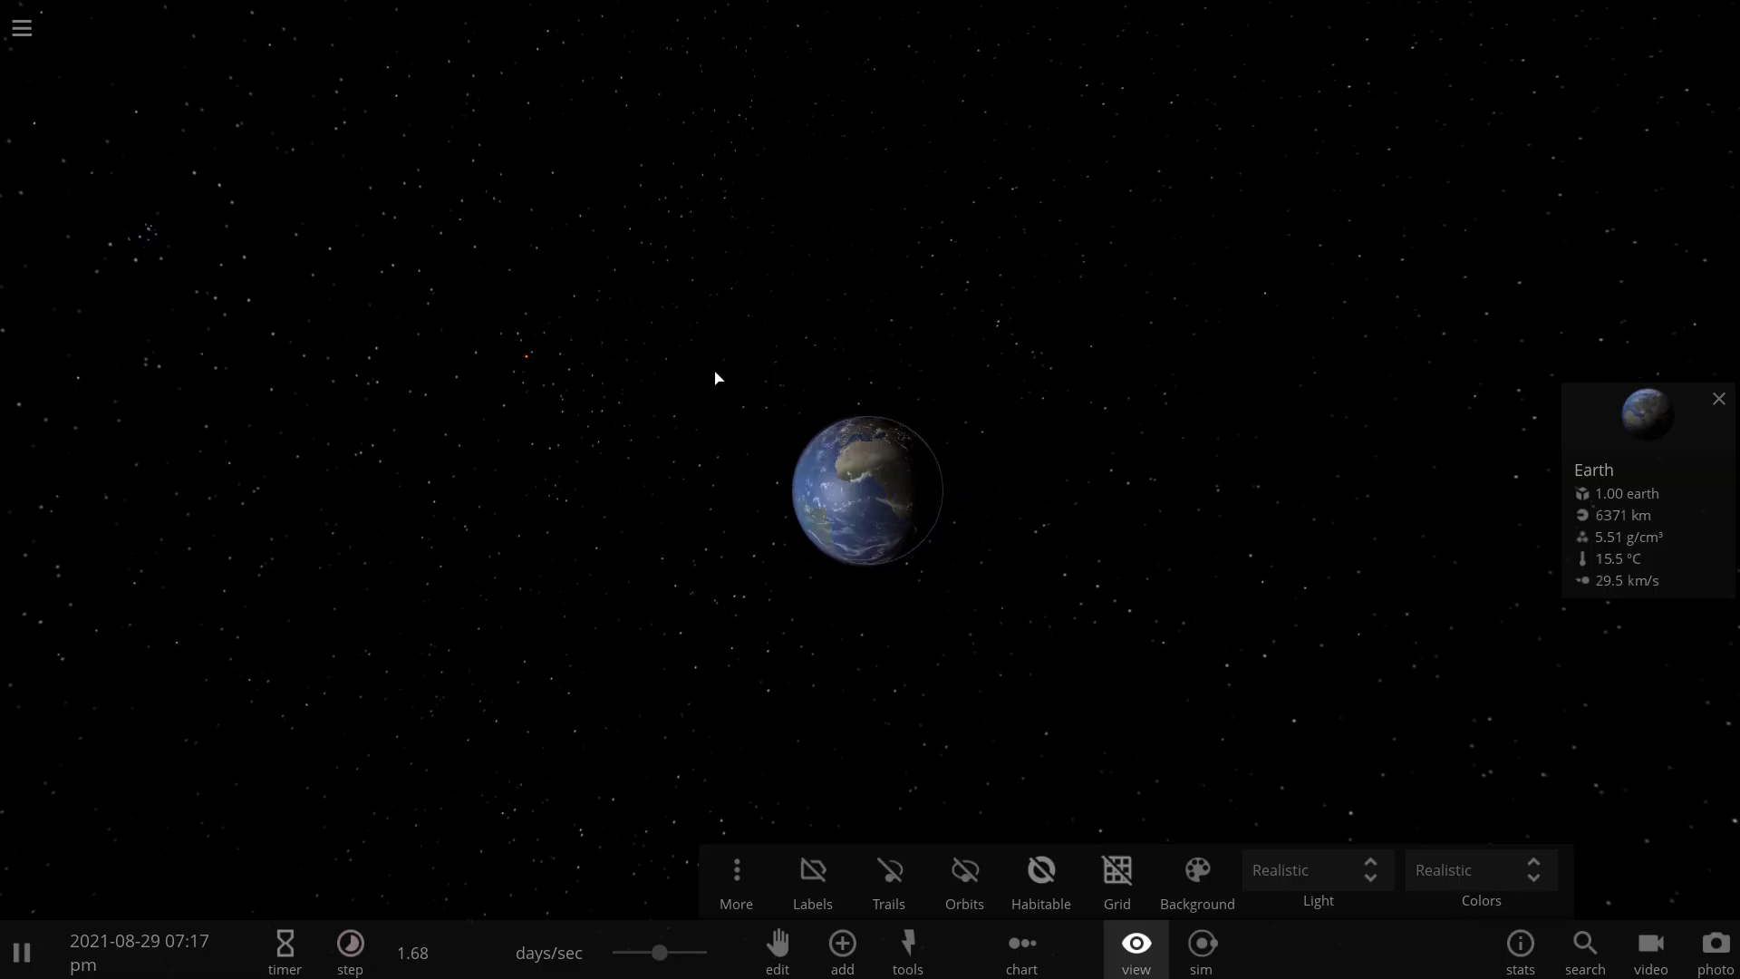
scroll(707, 398, up, 3)
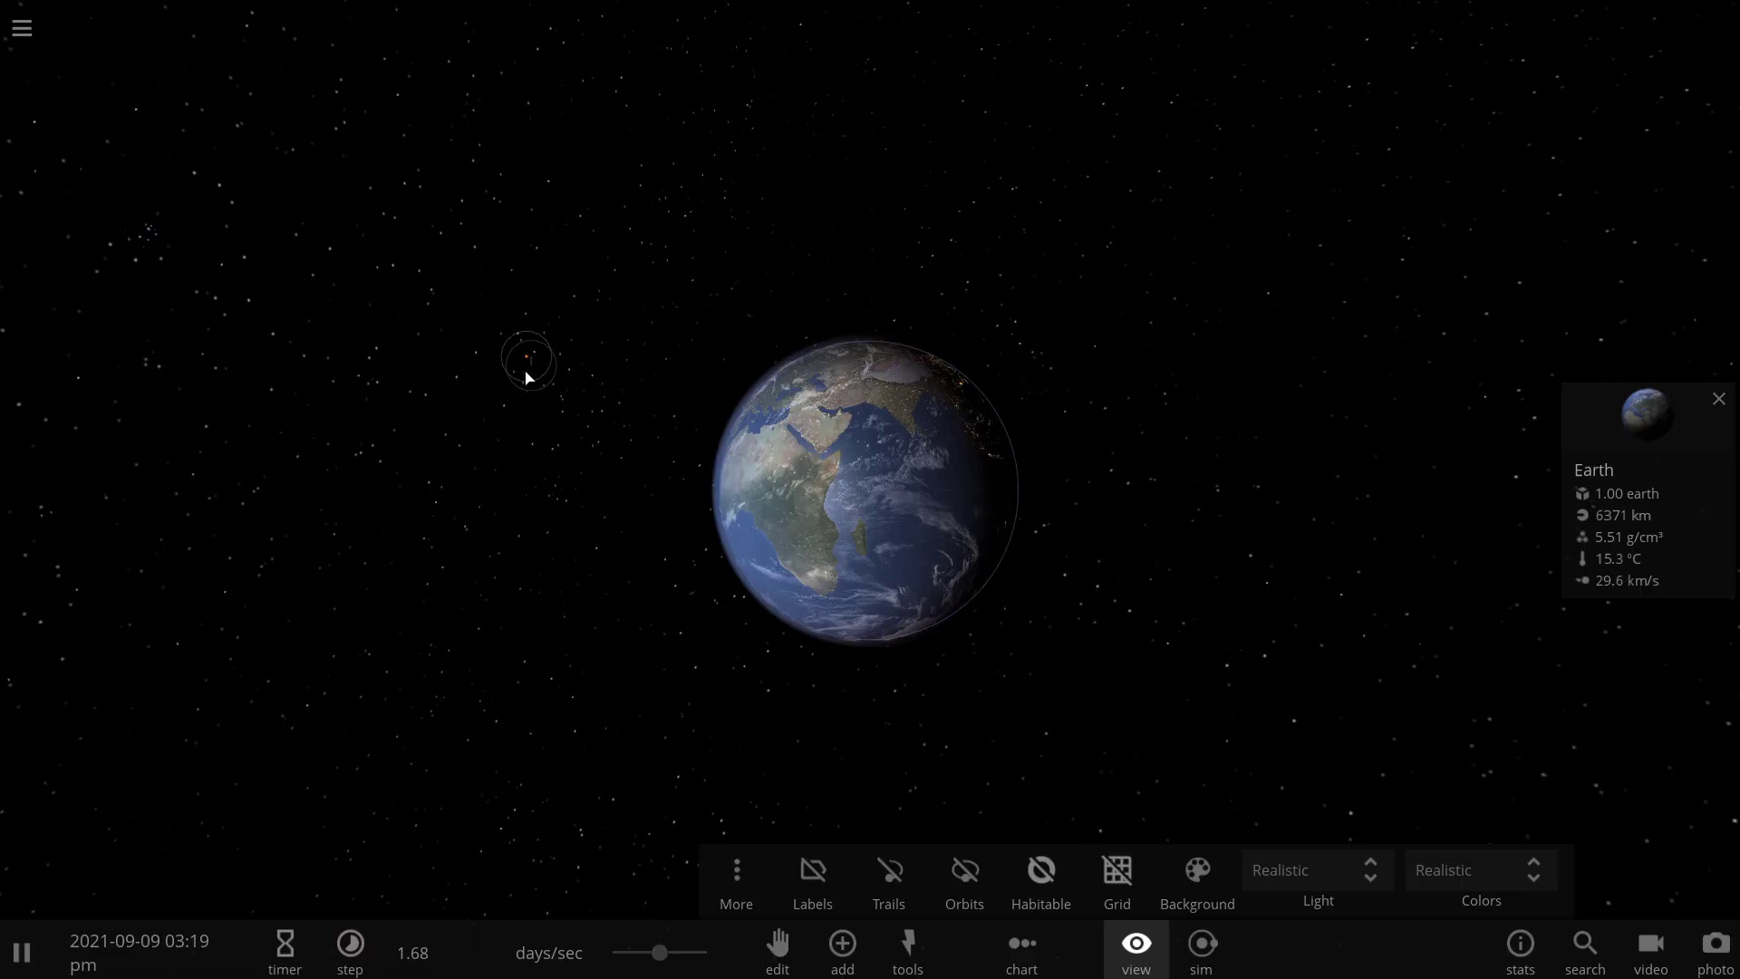
- Focus on SCHOLZ B and view it up close together with its companion star
click(526, 373)
click(526, 374)
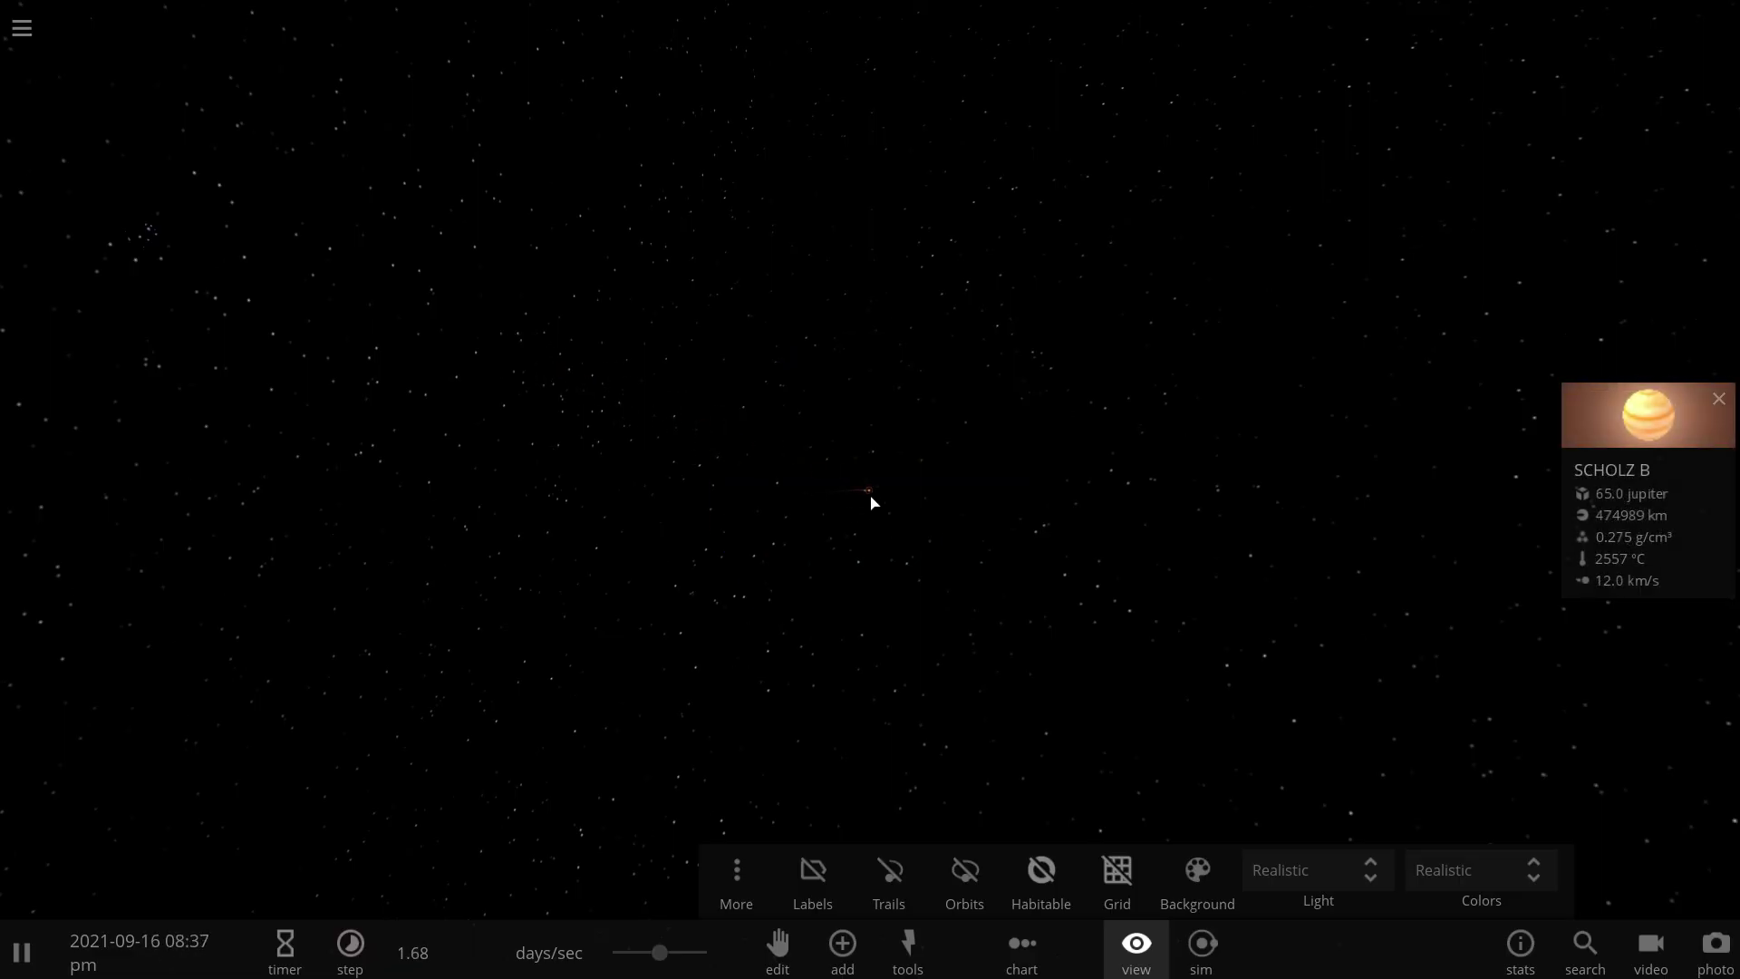
drag(873, 497, 929, 522)
scroll(929, 521, up, 5)
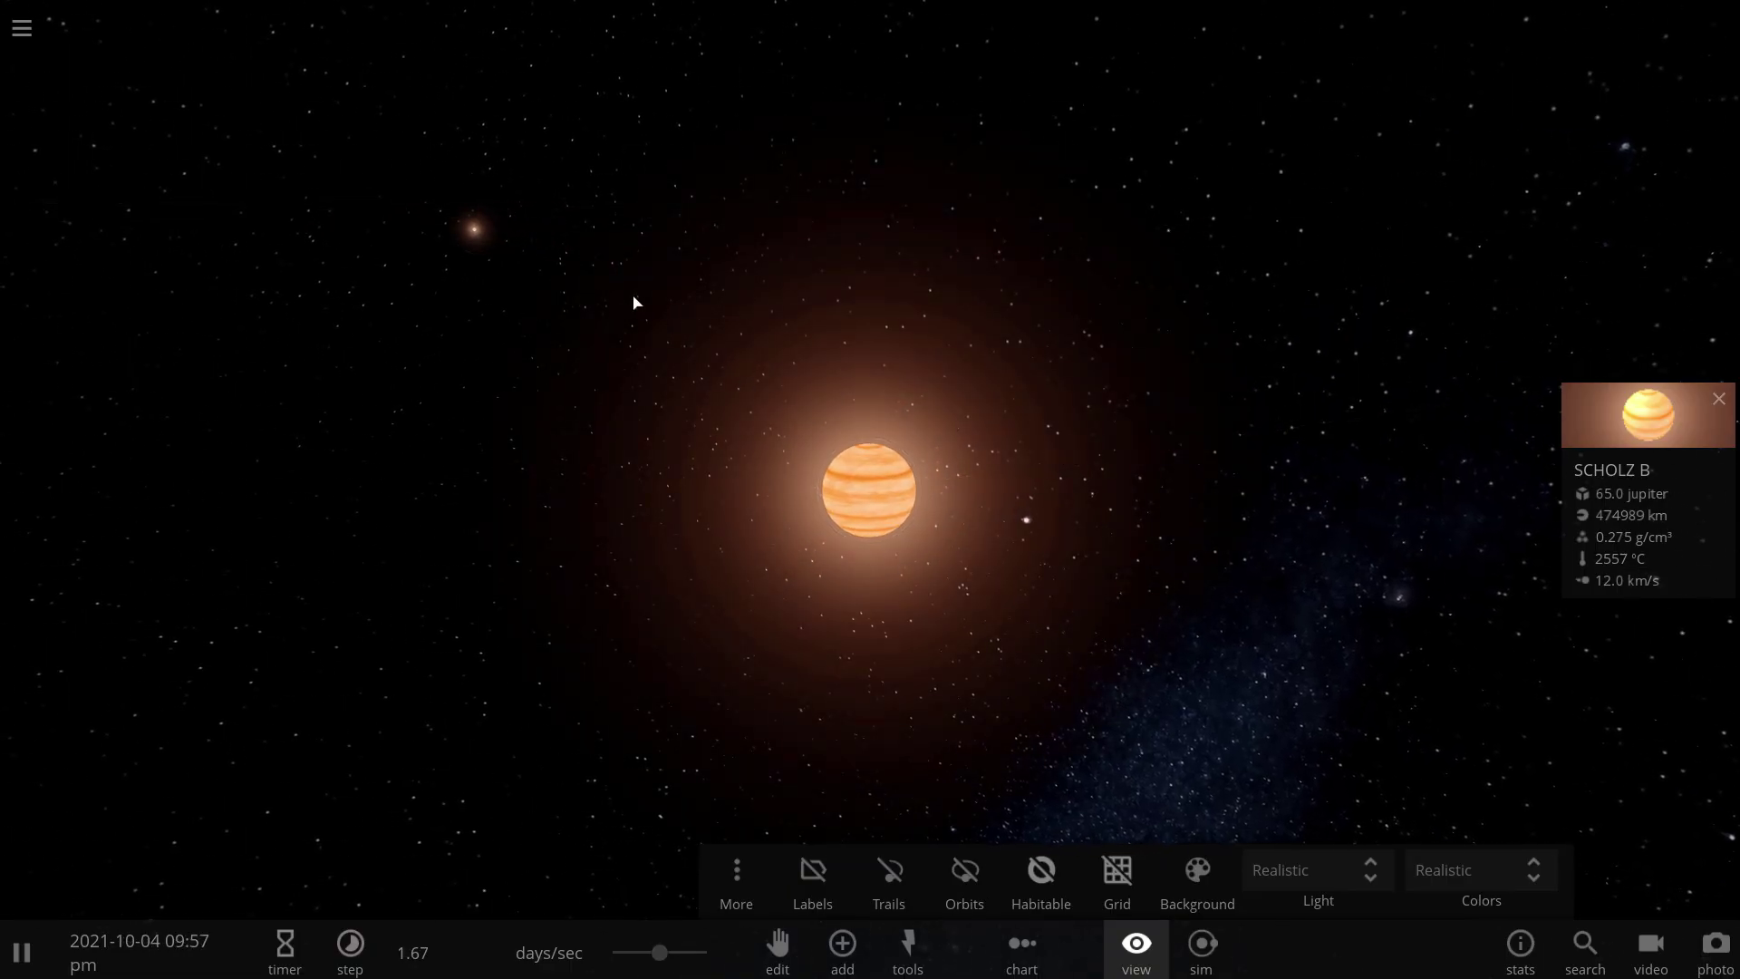
- Focus on the SCHOLZ star and display its habitable zone, viewed from above at an angle
double_click(438, 232)
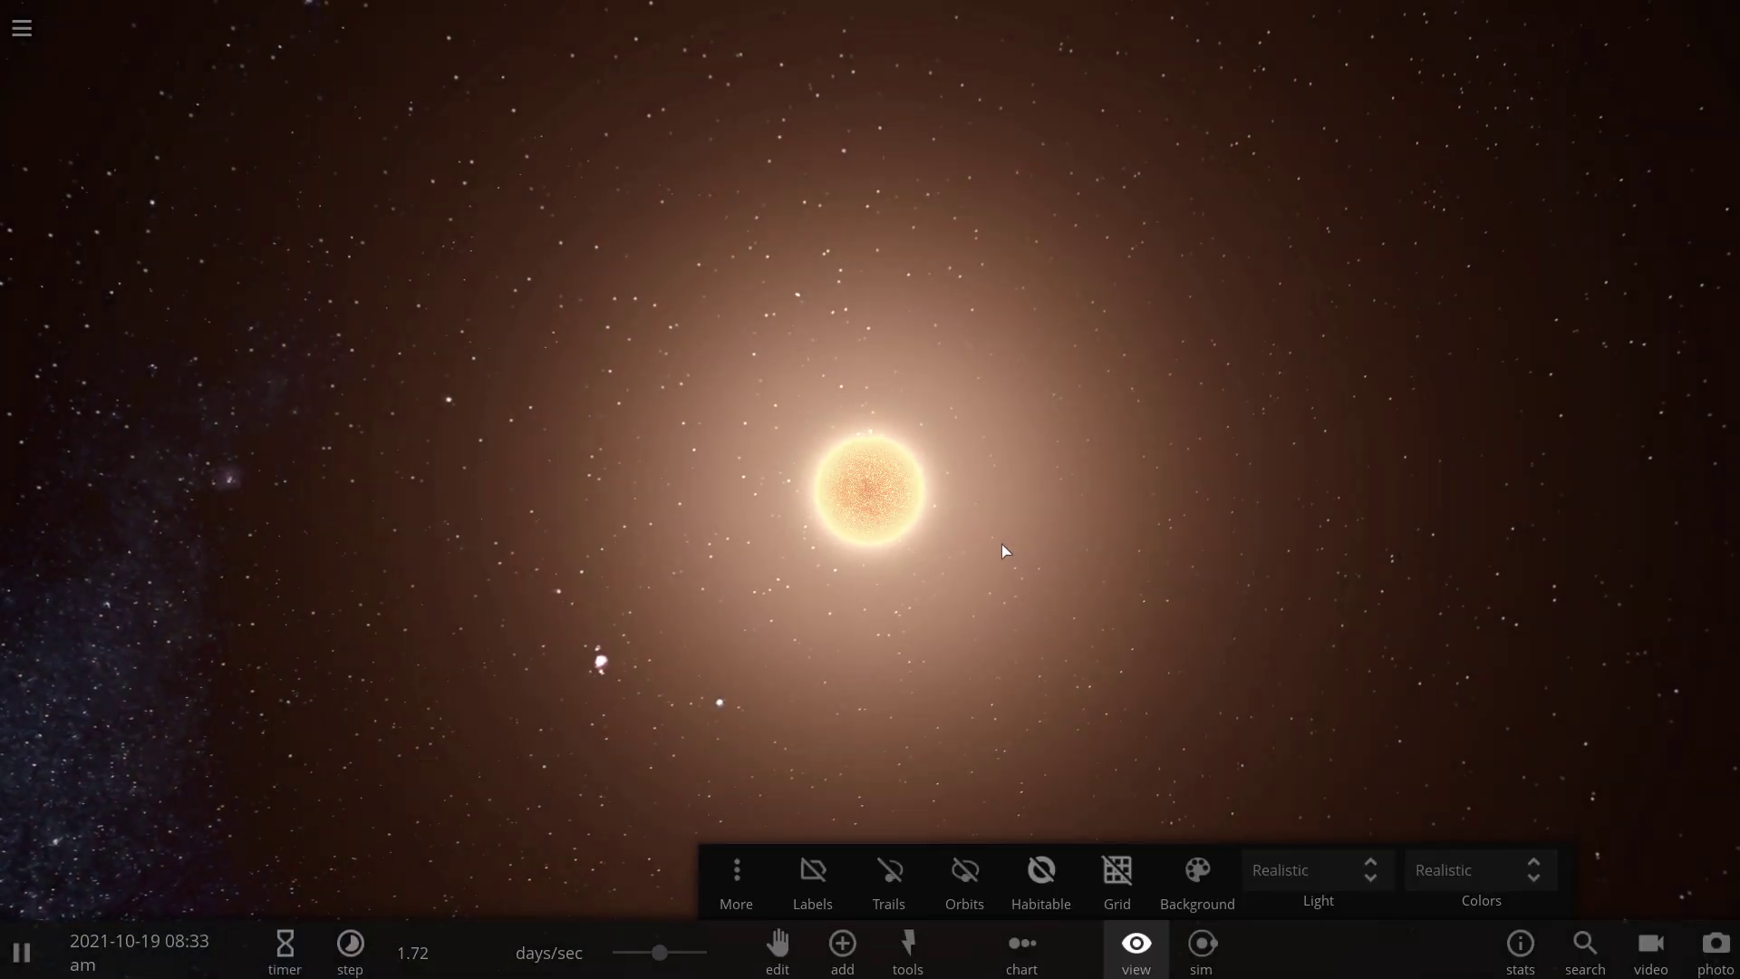
scroll(1095, 731, down, 3)
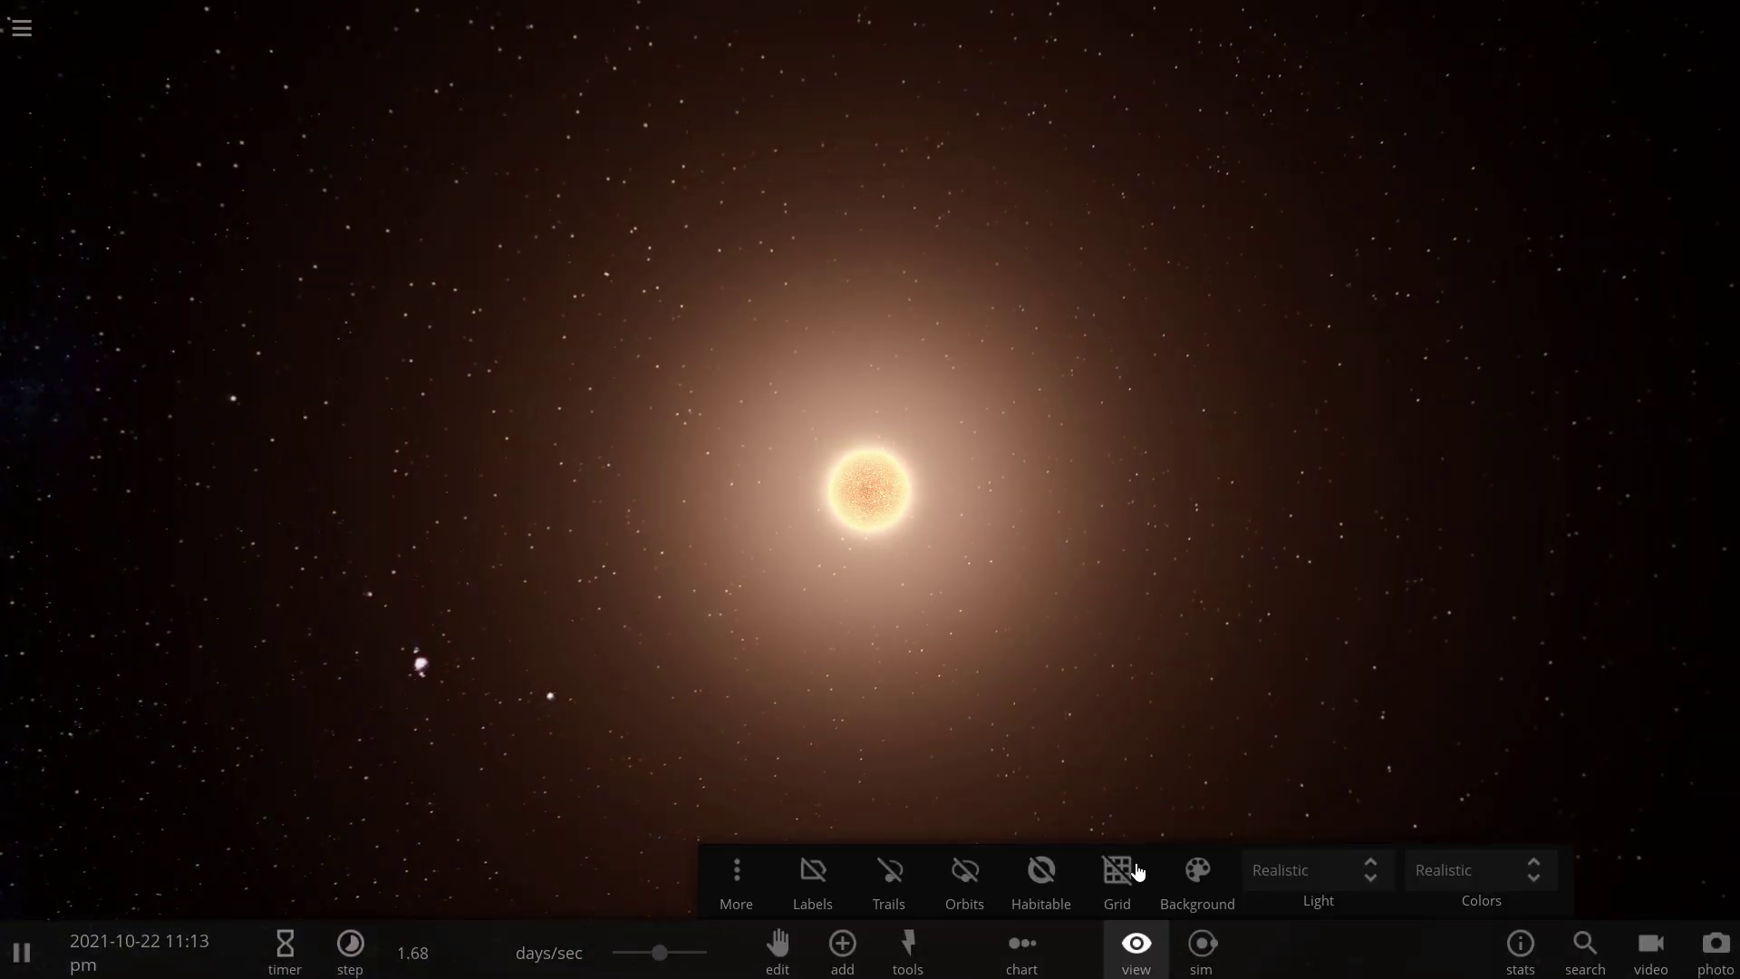
click(1041, 877)
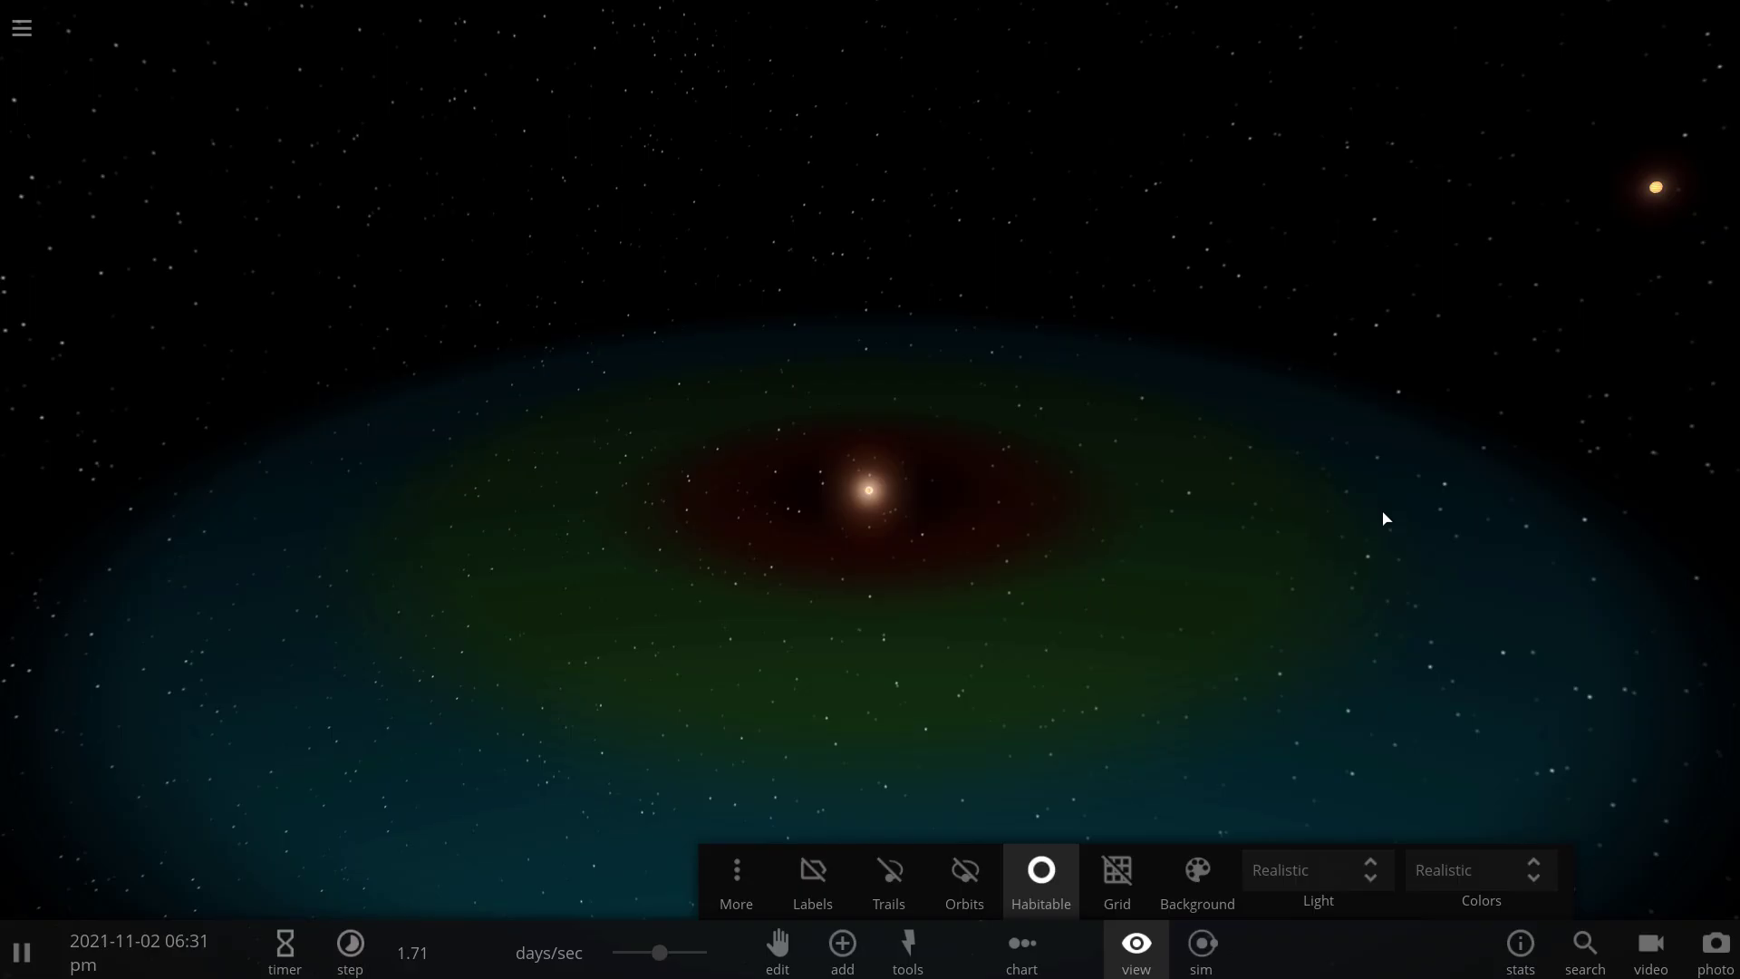
drag(1317, 537, 1236, 601)
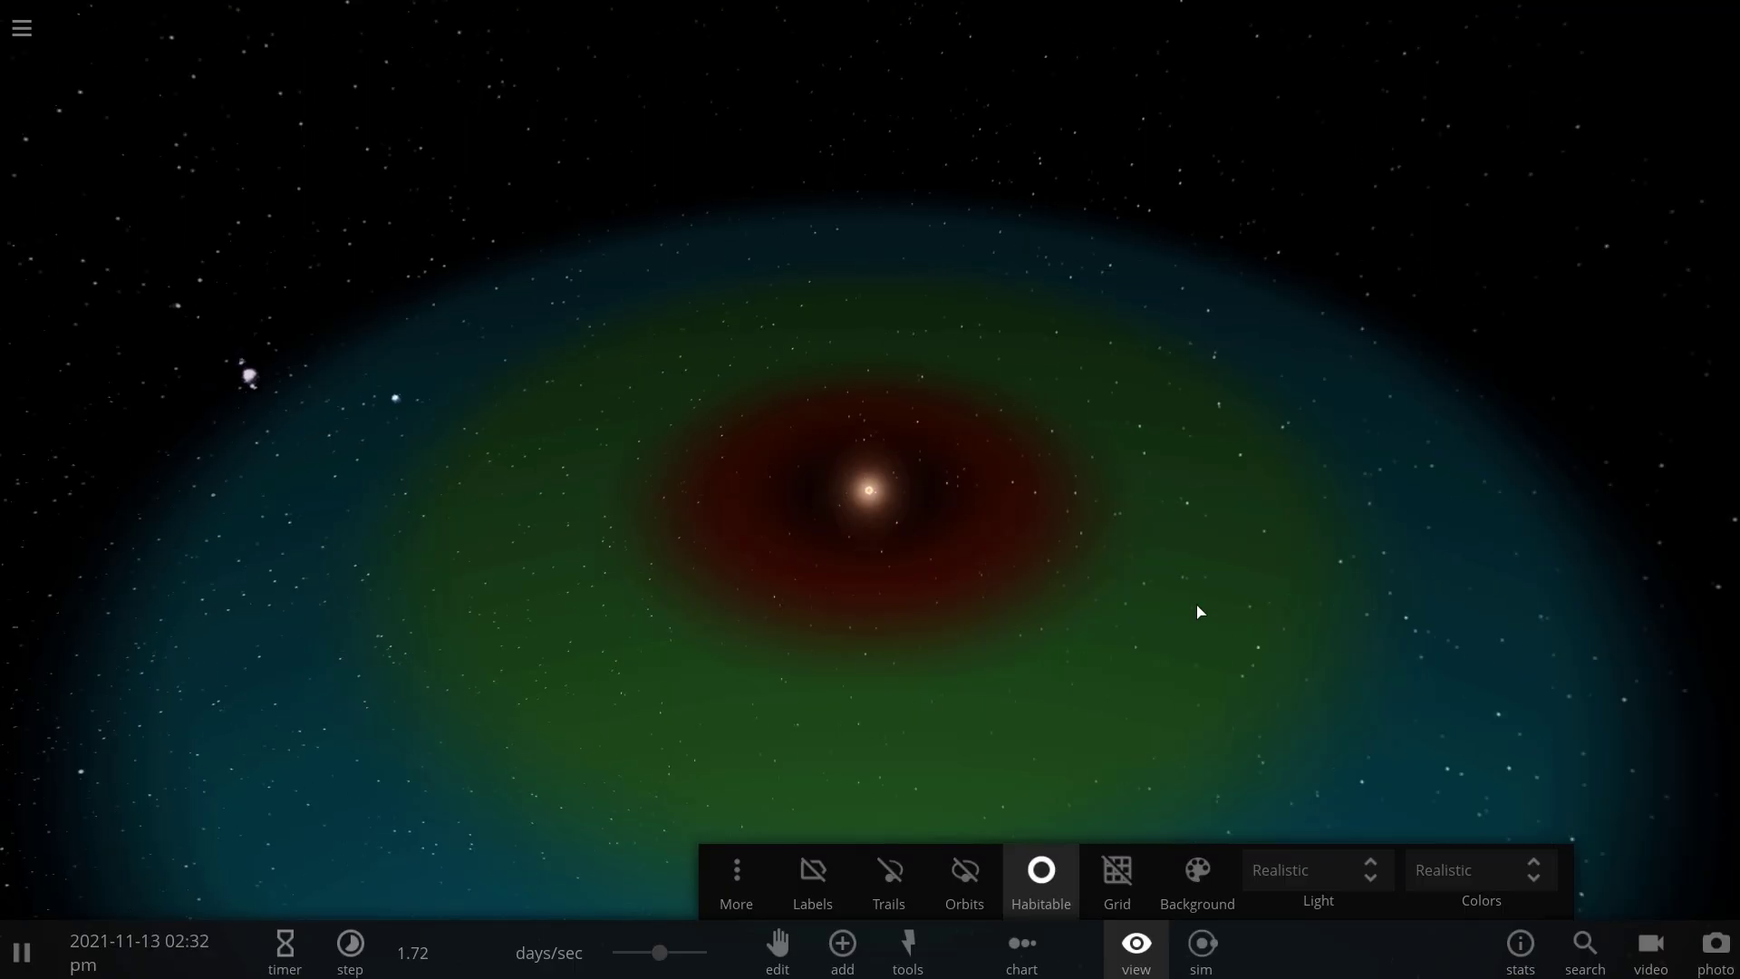
- Compare the habitable zone with the position of SCHOLZ B from farther away and raise the simulation speed
scroll(1199, 562, down, 5)
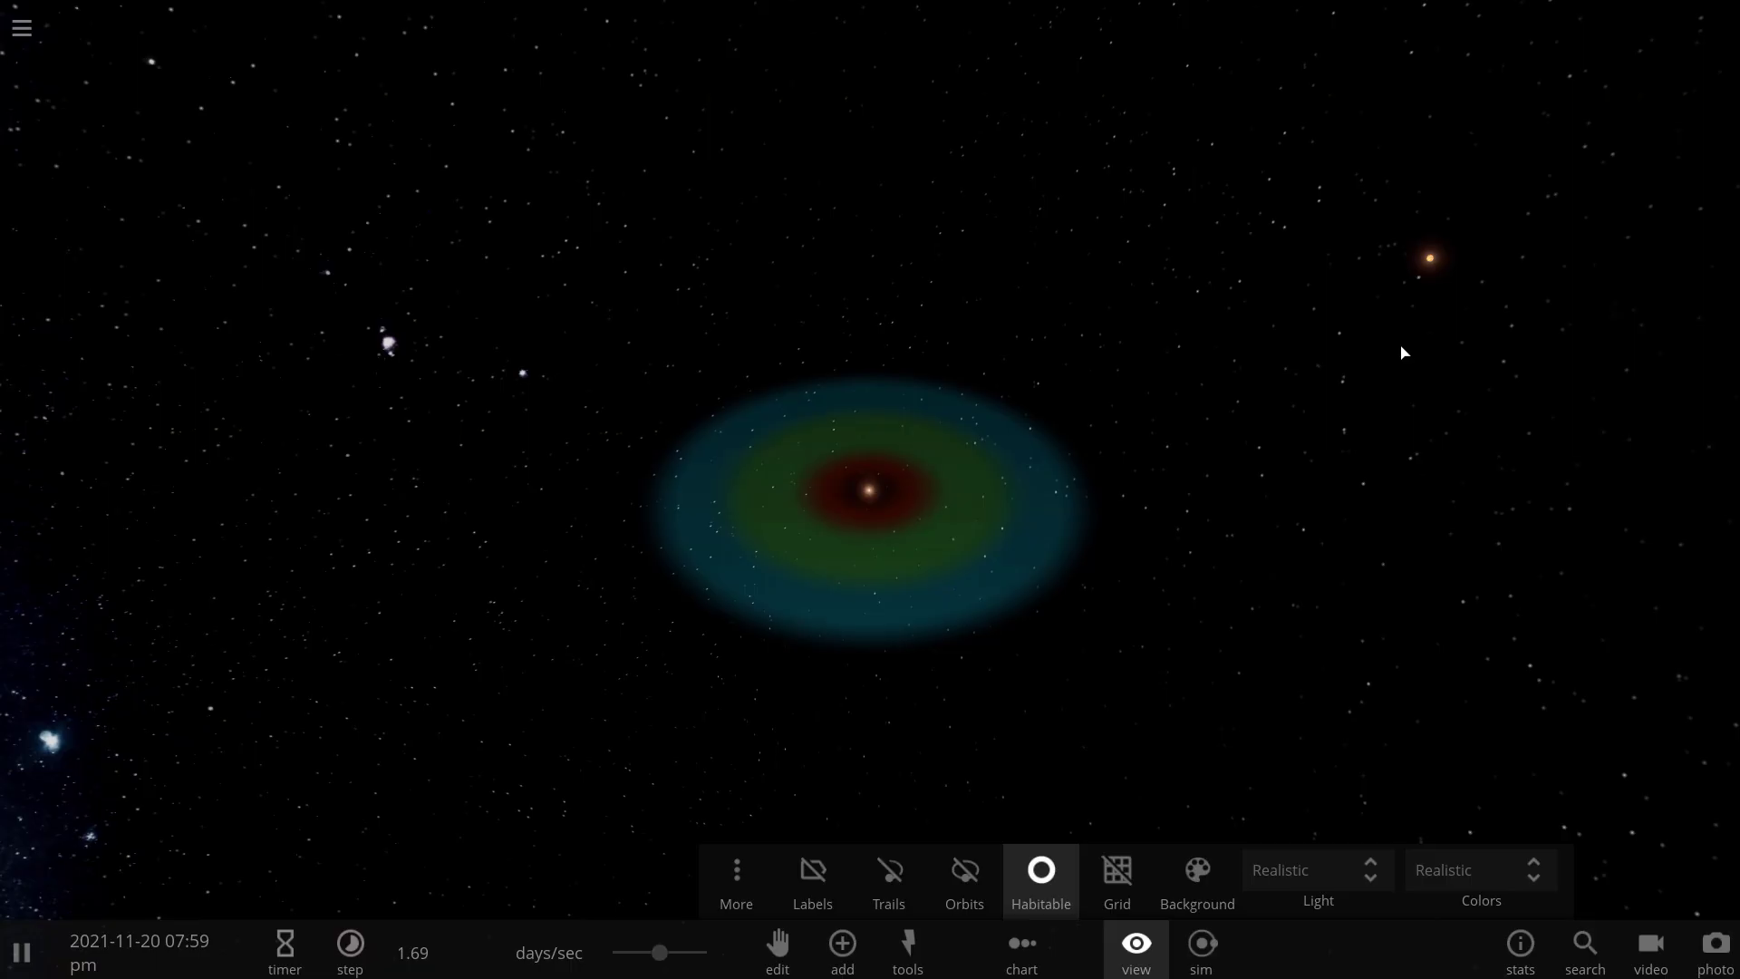
scroll(1403, 352, down, 3)
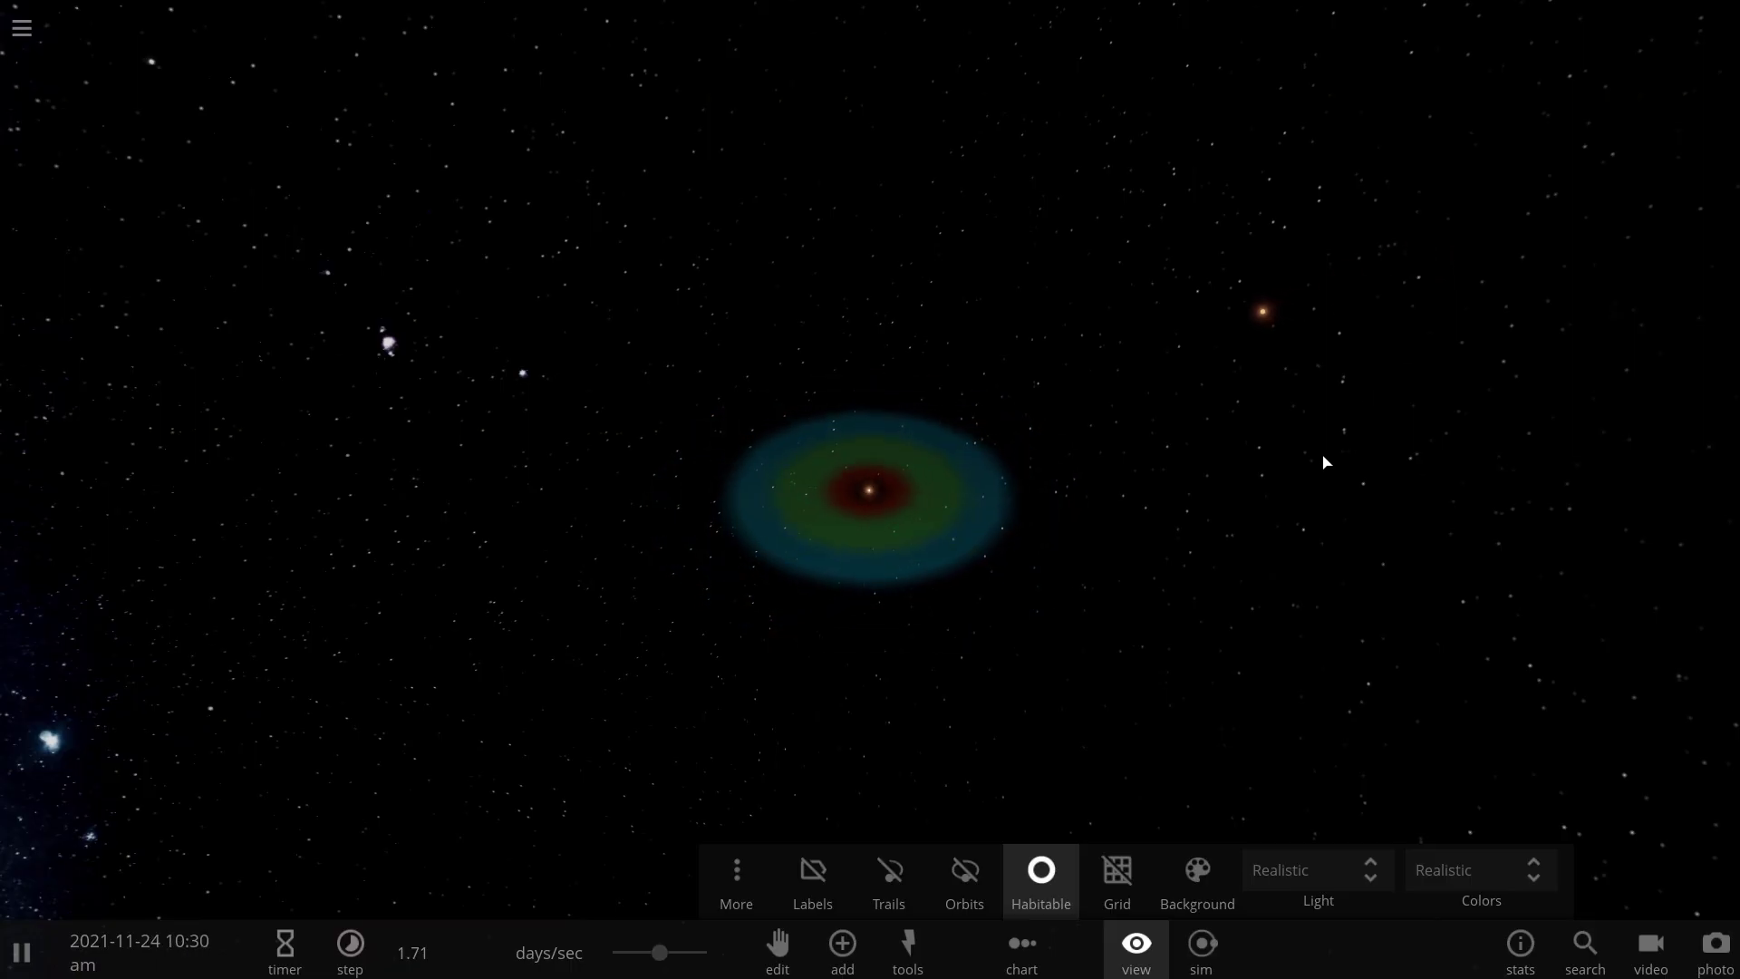
drag(1322, 456, 1273, 451)
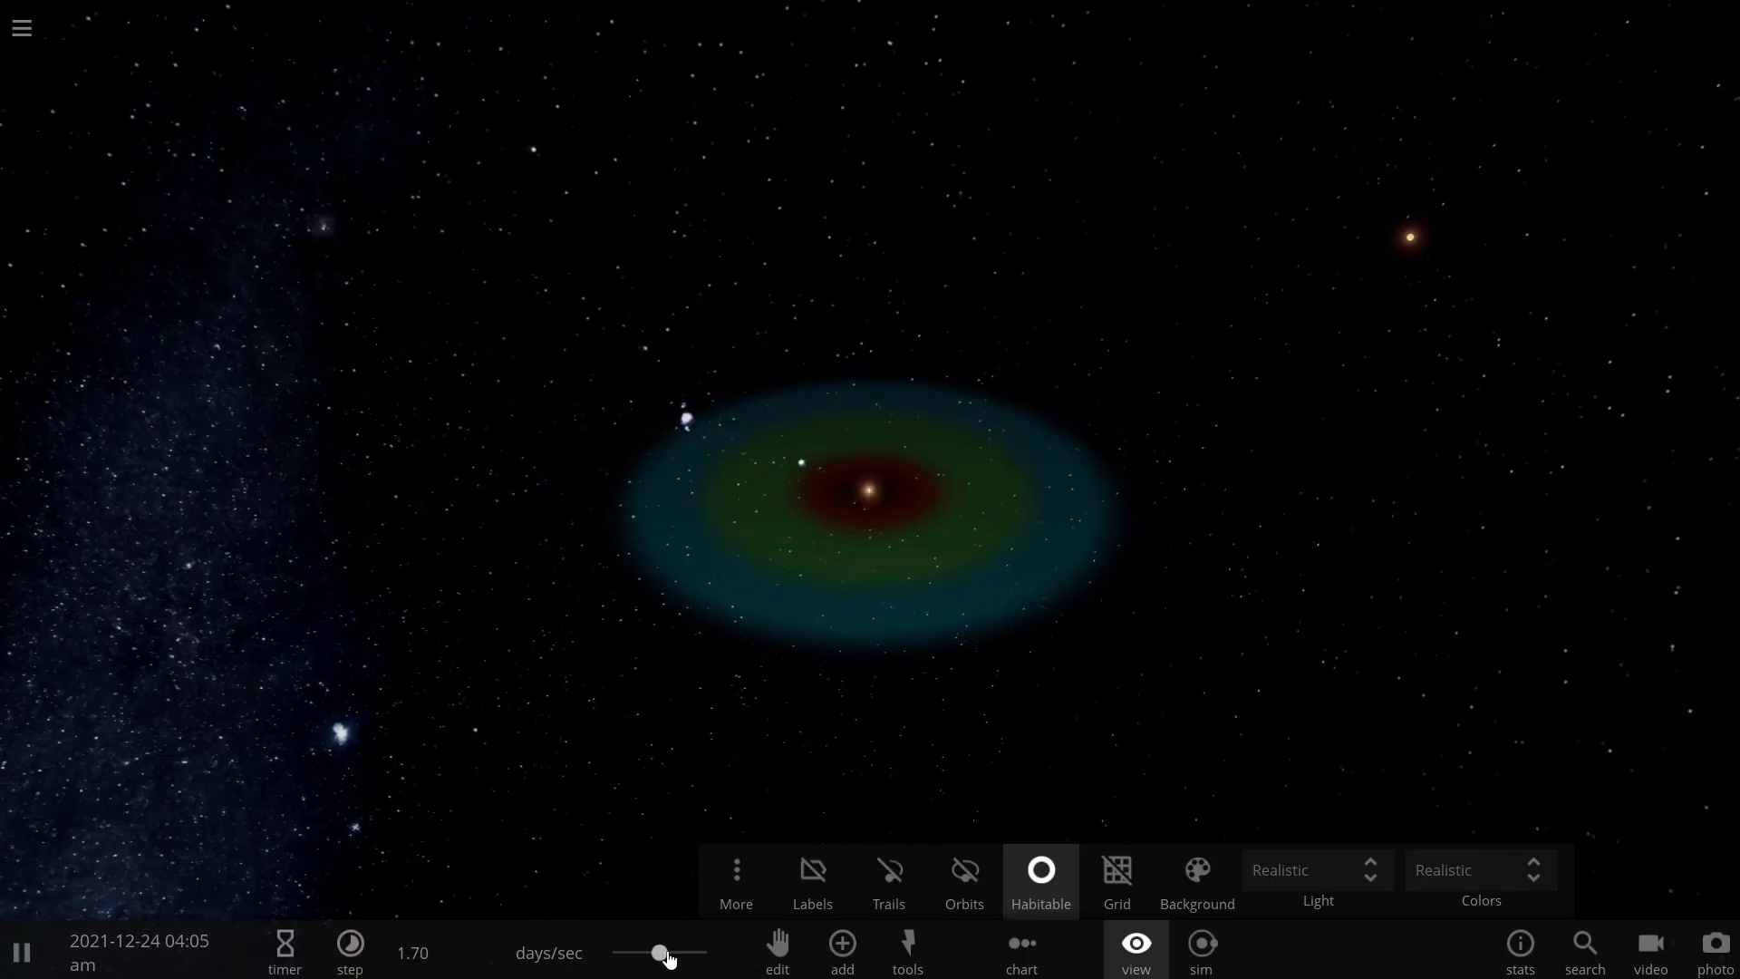
drag(659, 952, 698, 959)
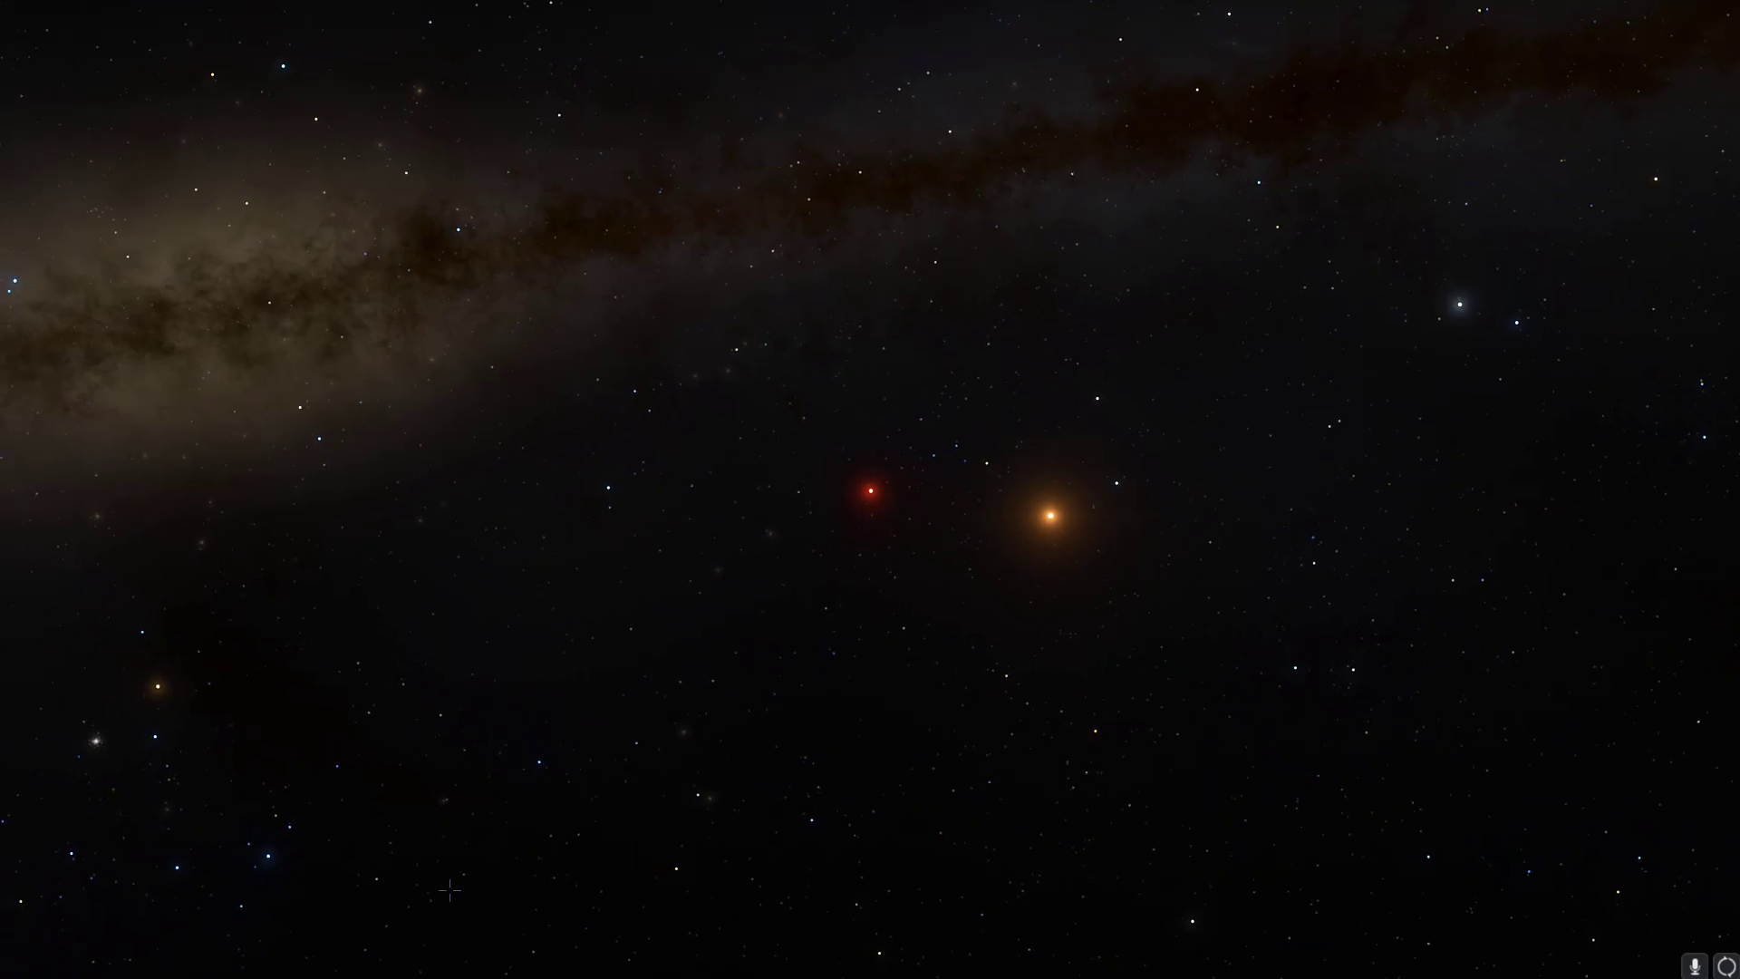
- Switch to SpaceEngine and bring up the time controls while following WISE J0720-0846 B
mouse_move(186, 970)
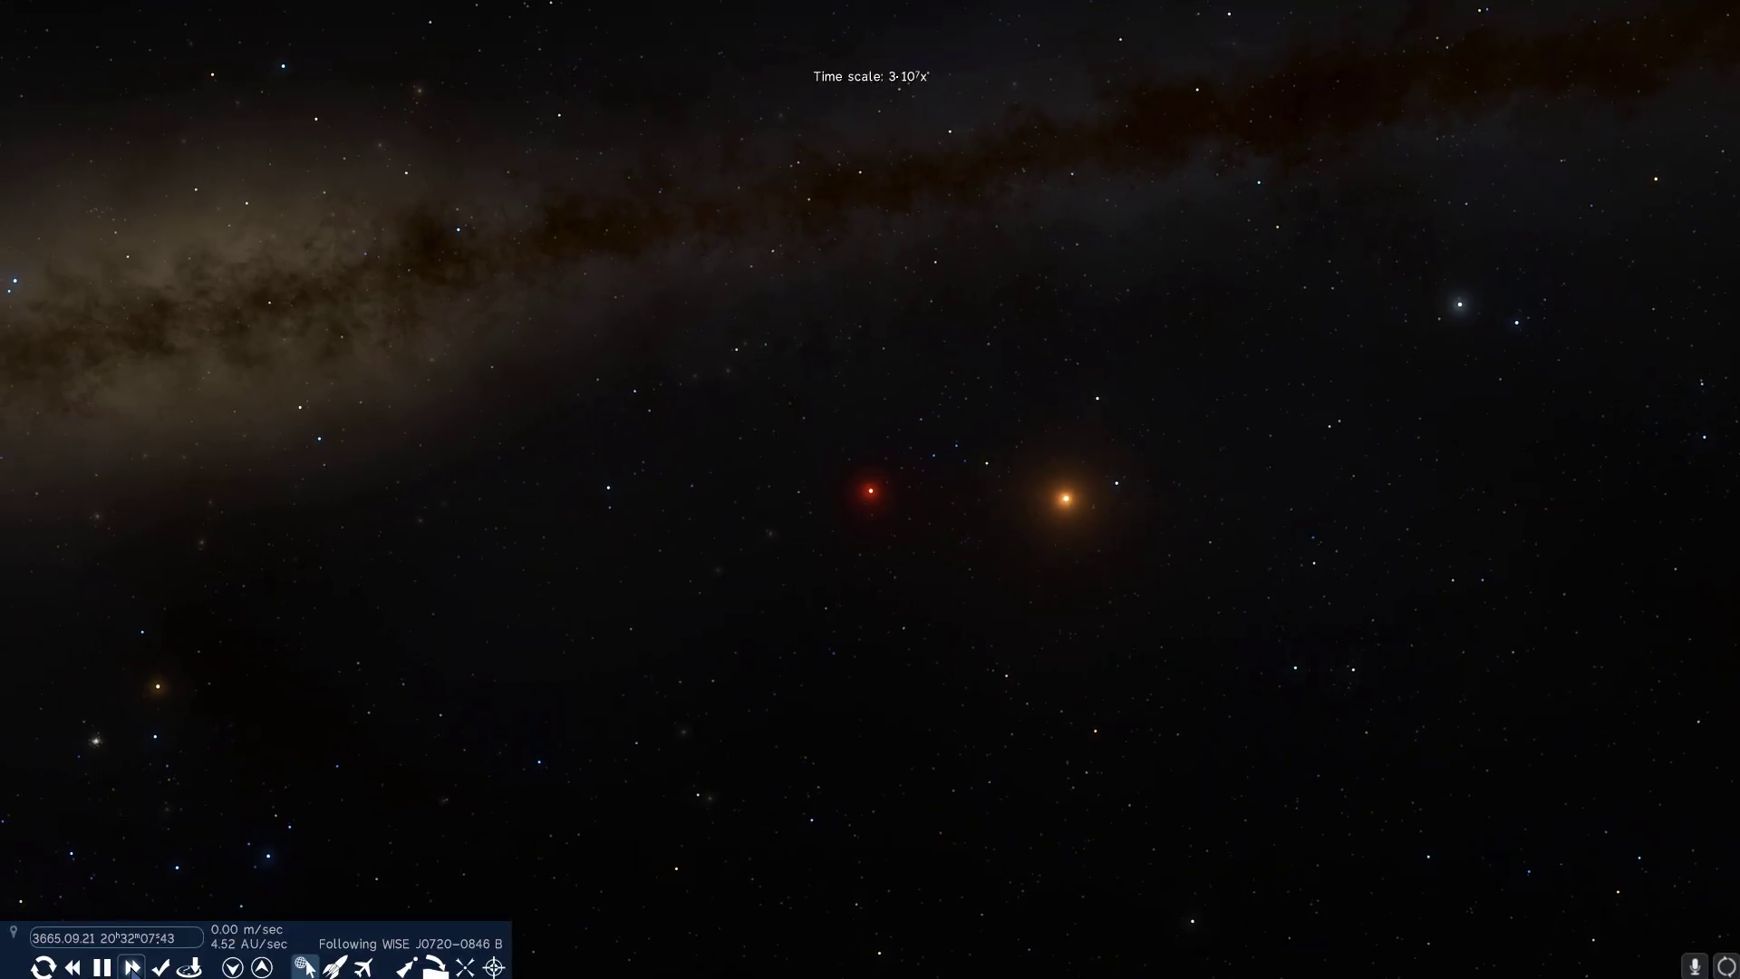